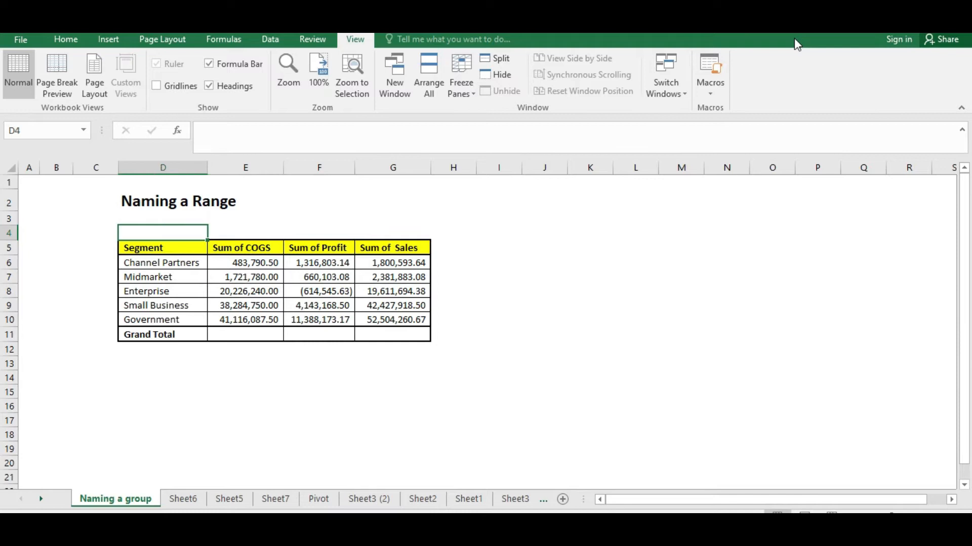
# Look over the segment table's headings and value cells
pyautogui.press('Right')
pyautogui.press('Up')
pyautogui.press('Left')
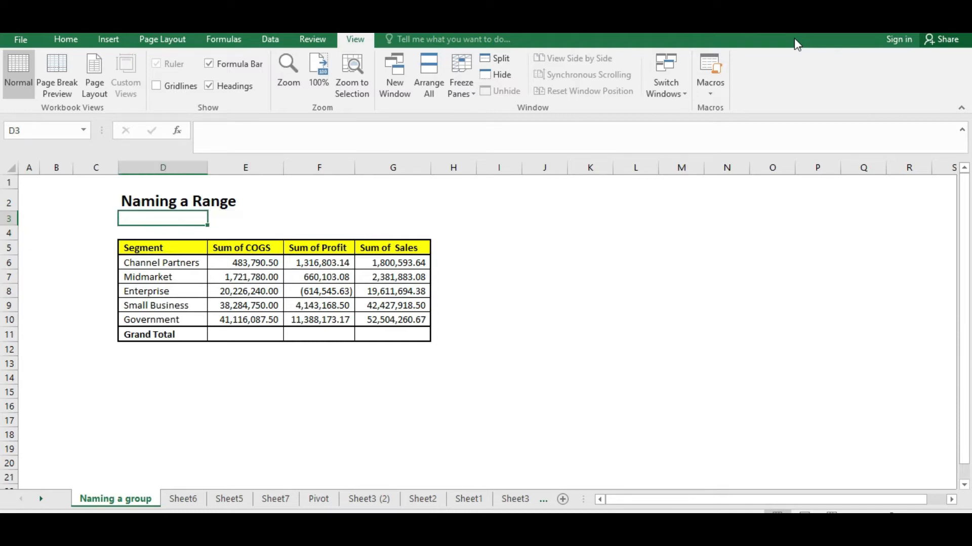
pyautogui.press('Up')
pyautogui.press('Right')
pyautogui.press('Left')
pyautogui.hotkey('shift', 'Right')
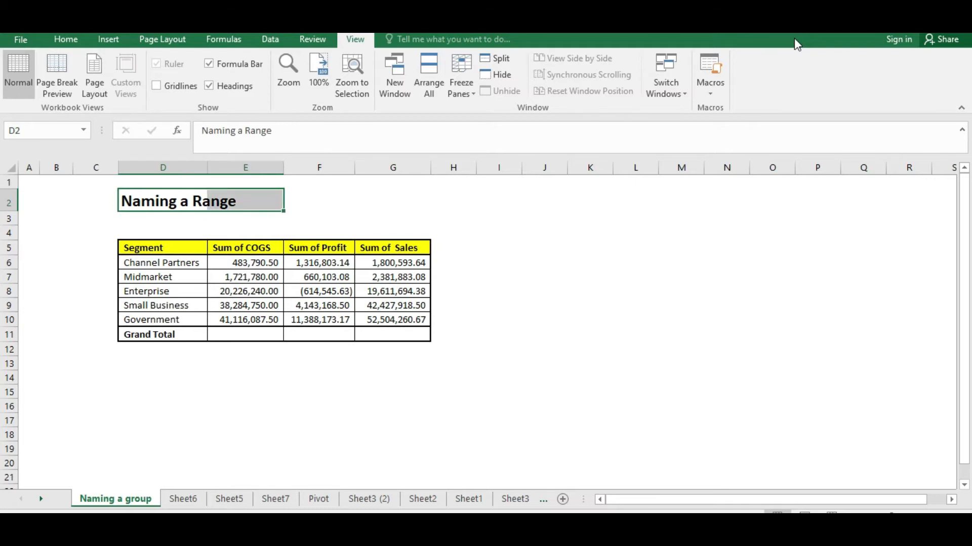
pyautogui.press('Down')
pyautogui.press('Down')
pyautogui.press('Up')
pyautogui.press('Right')
pyautogui.press('Down')
pyautogui.press('Down')
pyautogui.press('Down')
pyautogui.press('Left')
pyautogui.press('Right')
pyautogui.press('Right')
pyautogui.press('Up')
pyautogui.press('Up')
pyautogui.press('Up')
pyautogui.press('Right')
pyautogui.press('Down')
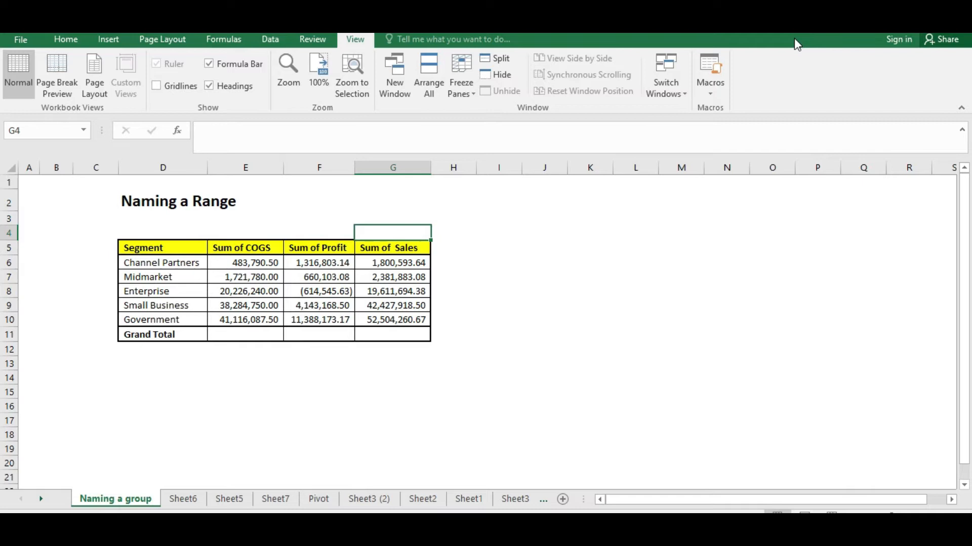
pyautogui.press('Down')
pyautogui.press('Left')
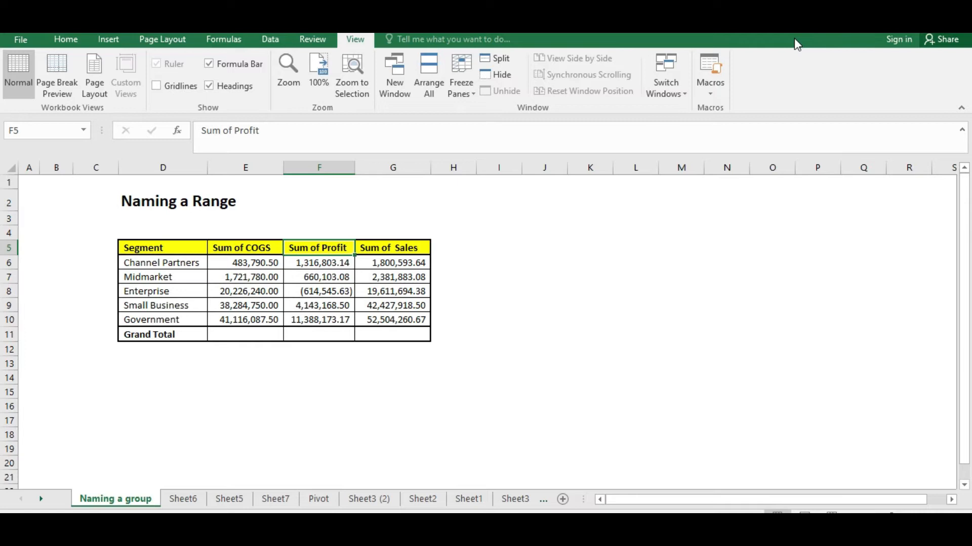
pyautogui.press('Left')
pyautogui.press('Down')
pyautogui.press('Down')
pyautogui.press('Up')
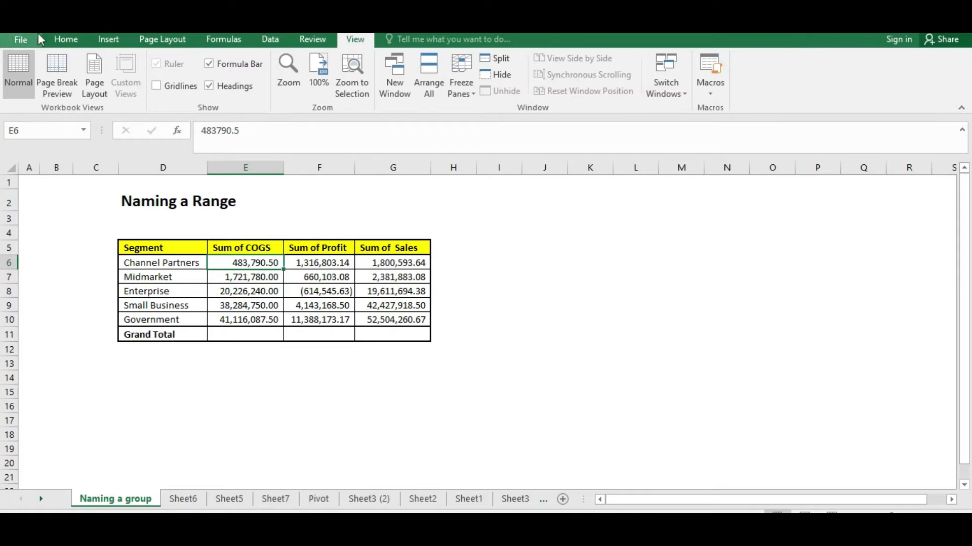
pyautogui.click(66, 39)
pyautogui.click(290, 378)
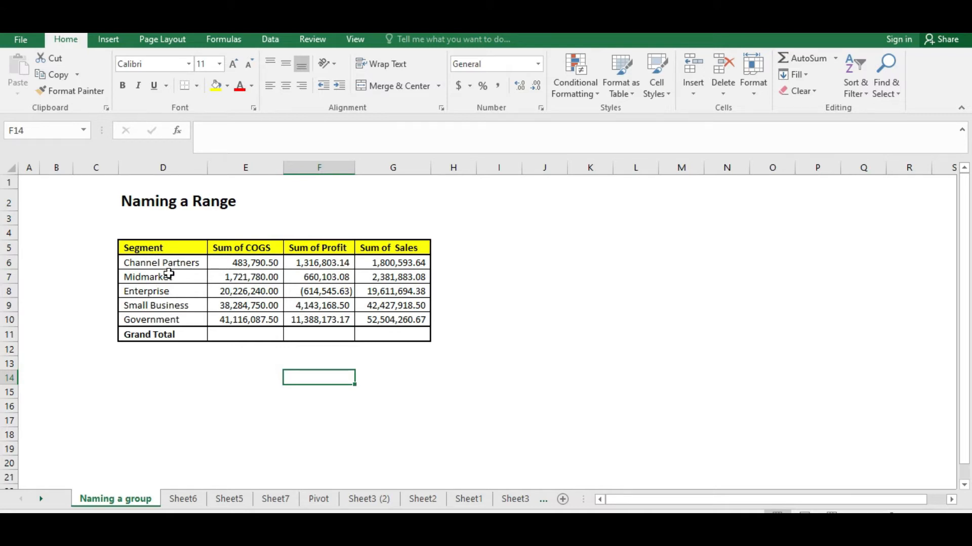
pyautogui.click(233, 278)
pyautogui.click(253, 260)
pyautogui.click(253, 247)
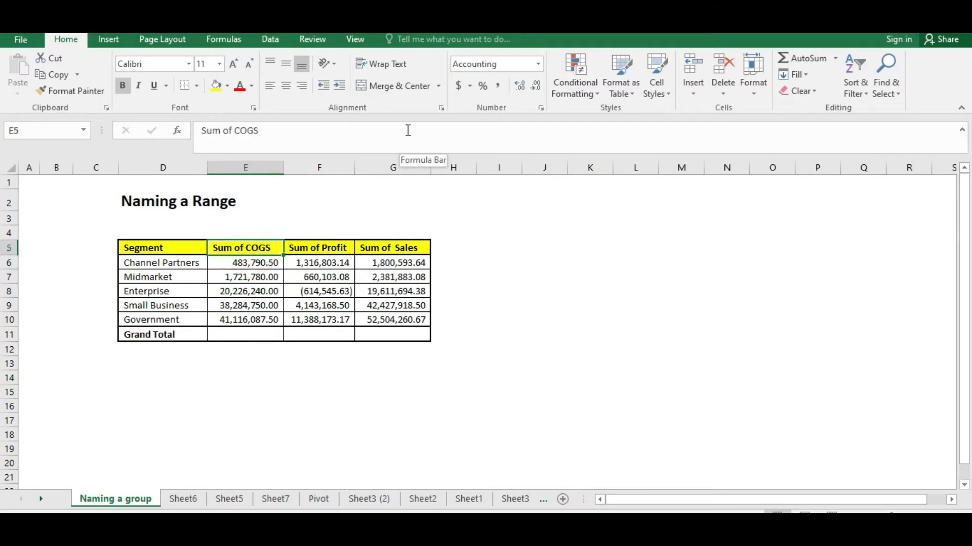
pyautogui.press('Down')
pyautogui.press('Down')
pyautogui.press('Down')
pyautogui.press('Down')
pyautogui.press('Down')
pyautogui.press('Down')
pyautogui.press('Down')
pyautogui.press('Down')
pyautogui.press('Down')
pyautogui.press('Down')
pyautogui.press('Down')
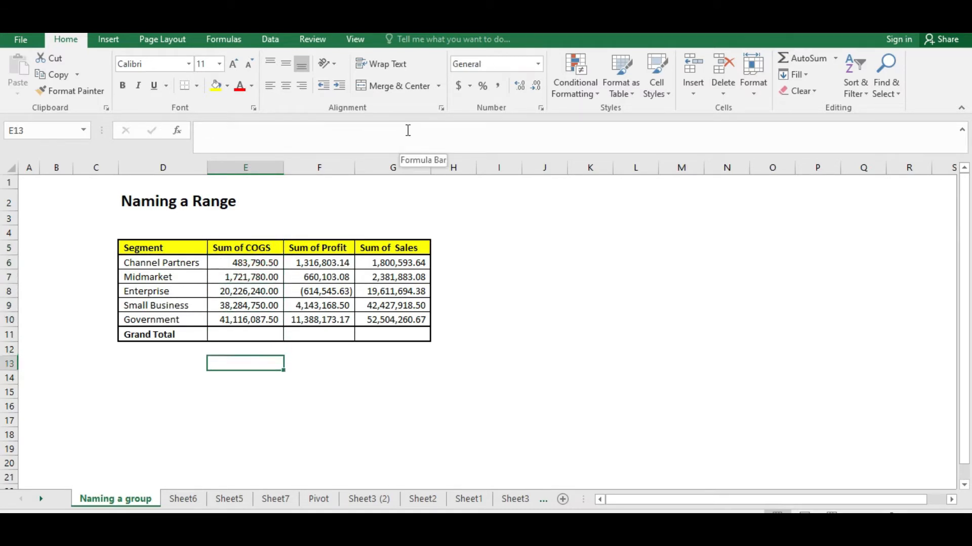
pyautogui.press('Up')
pyautogui.press('Up')
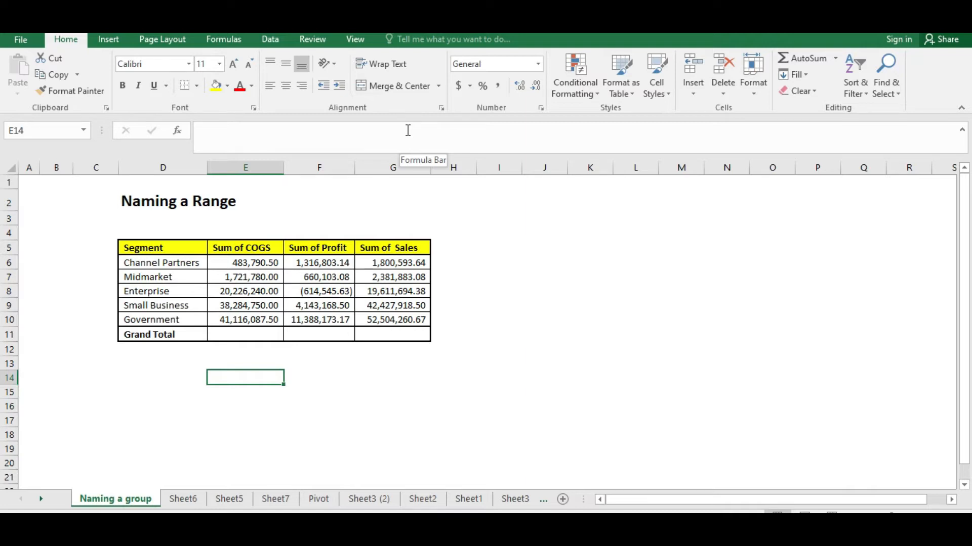
pyautogui.click(260, 372)
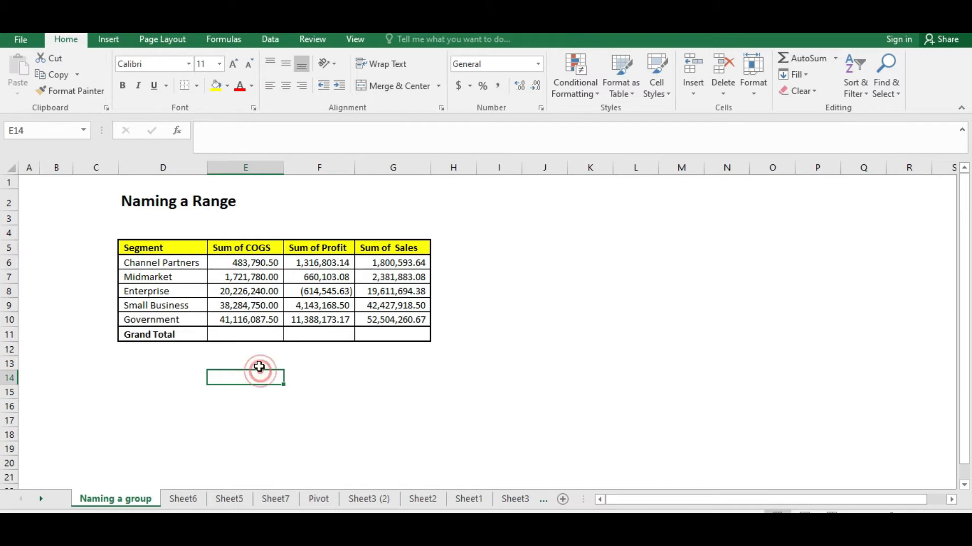
pyautogui.press('Up')
pyautogui.press('Up')
pyautogui.press('Up')
pyautogui.press('Up')
pyautogui.press('Up')
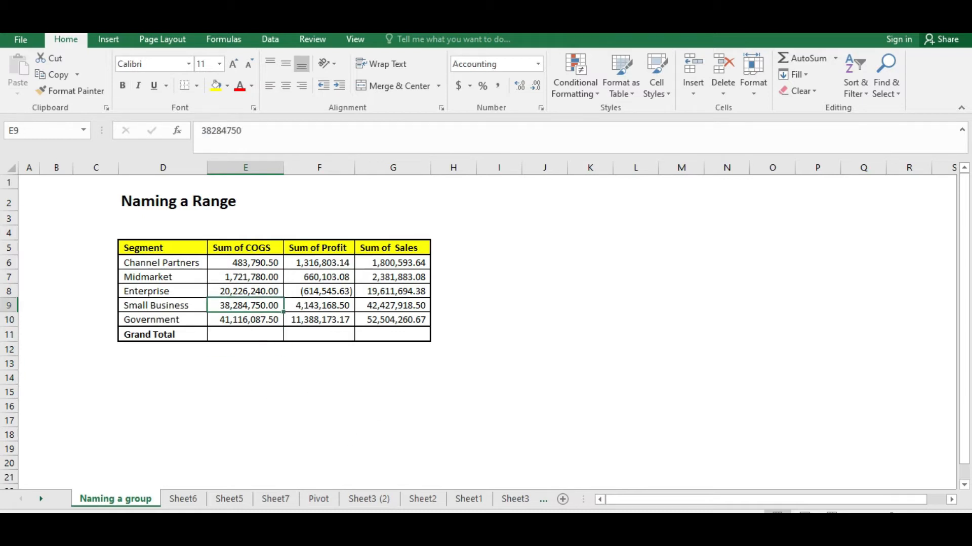
pyautogui.press('Up')
pyautogui.press('Right')
pyautogui.press('Down')
pyautogui.press('Down')
pyautogui.press('Down')
pyautogui.press('Down')
pyautogui.press('Down')
pyautogui.press('Down')
pyautogui.press('Down')
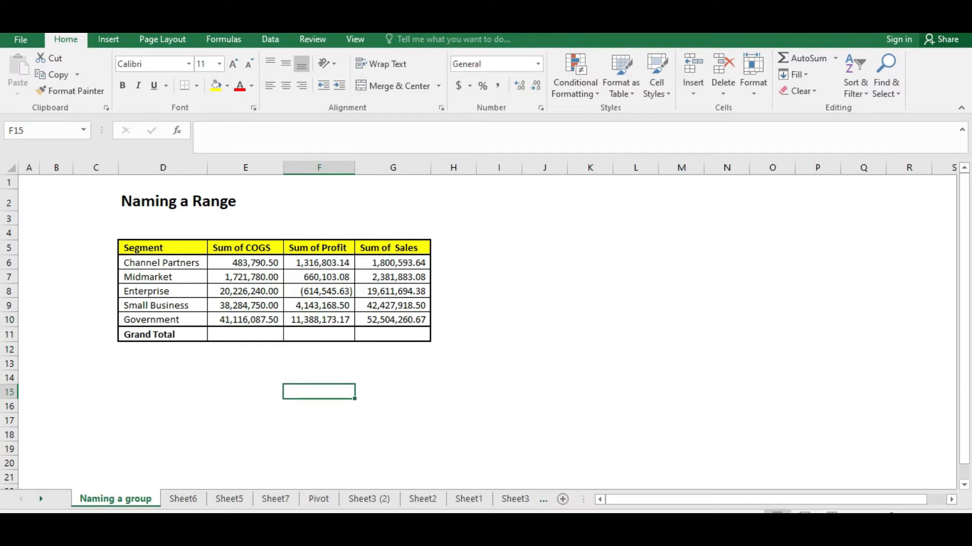
pyautogui.press('Left')
pyautogui.press('Up')
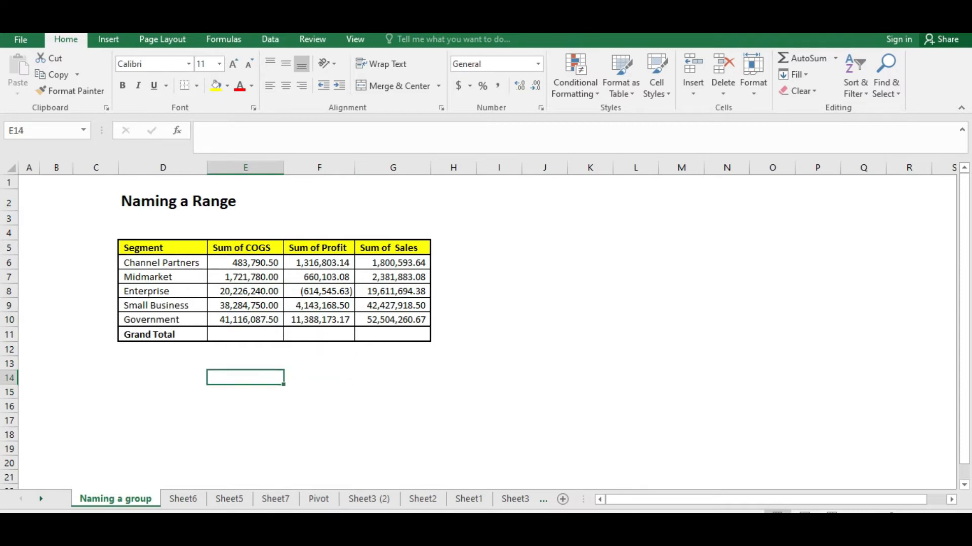
pyautogui.press('Up')
pyautogui.press('Up')
pyautogui.press('Up')
pyautogui.press('Up')
pyautogui.press('Up')
pyautogui.press('Up')
pyautogui.press('Up')
pyautogui.press('Up')
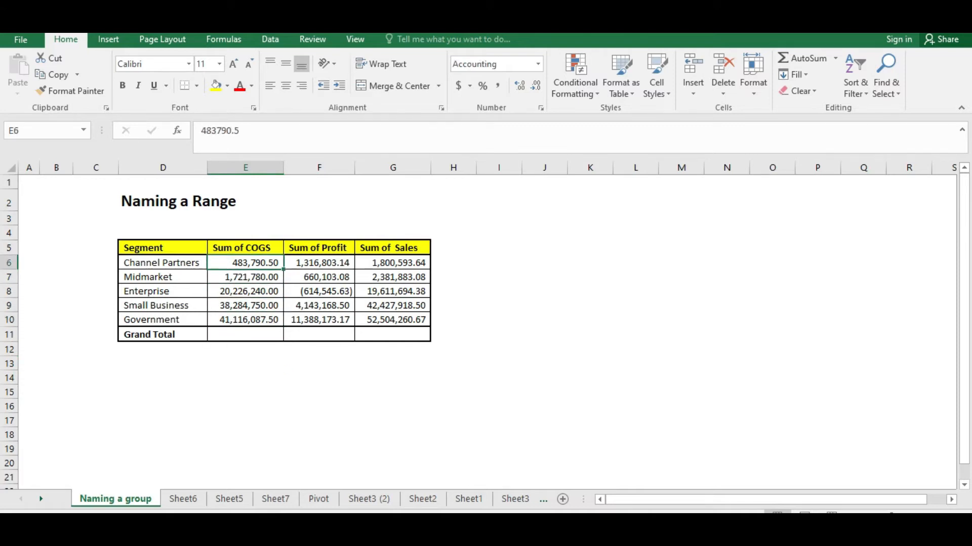
# Select the Sum of COGS values E6:E10 and name the range COGS
pyautogui.hotkey('shift', 'Down')
pyautogui.hotkey('shift', 'Down')
pyautogui.hotkey('shift', 'Down')
pyautogui.hotkey('shift', 'Down')
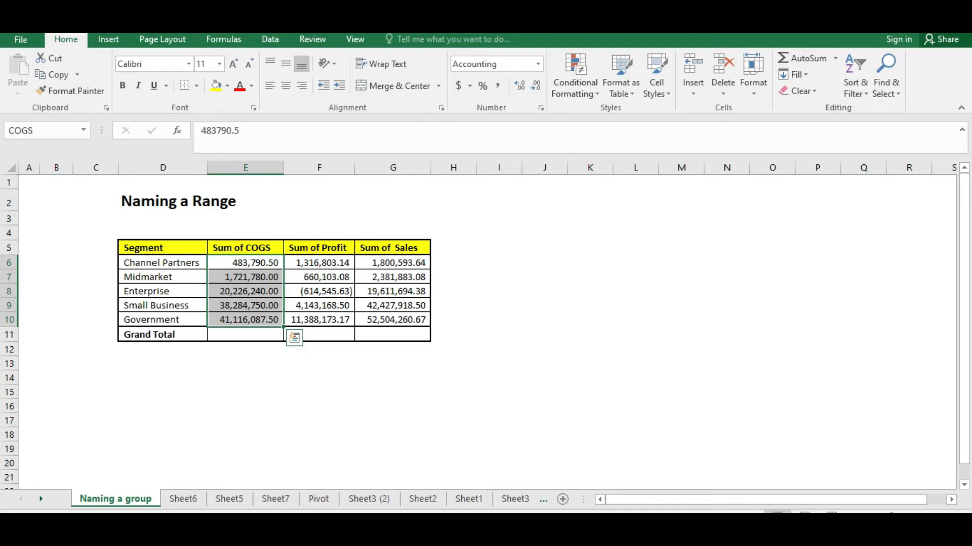
pyautogui.click(40, 132)
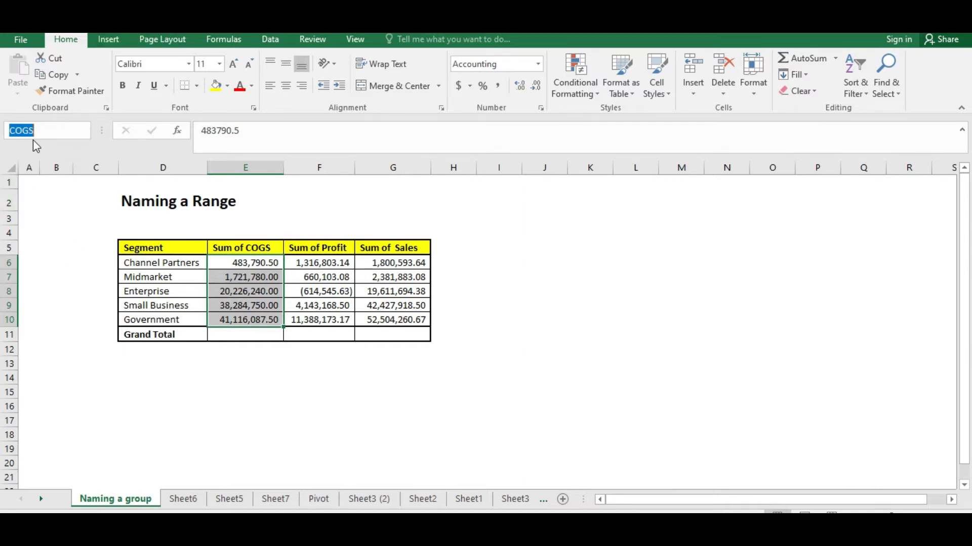
pyautogui.click(87, 131)
pyautogui.click(51, 129)
pyautogui.write('COG')
pyautogui.press('Return')
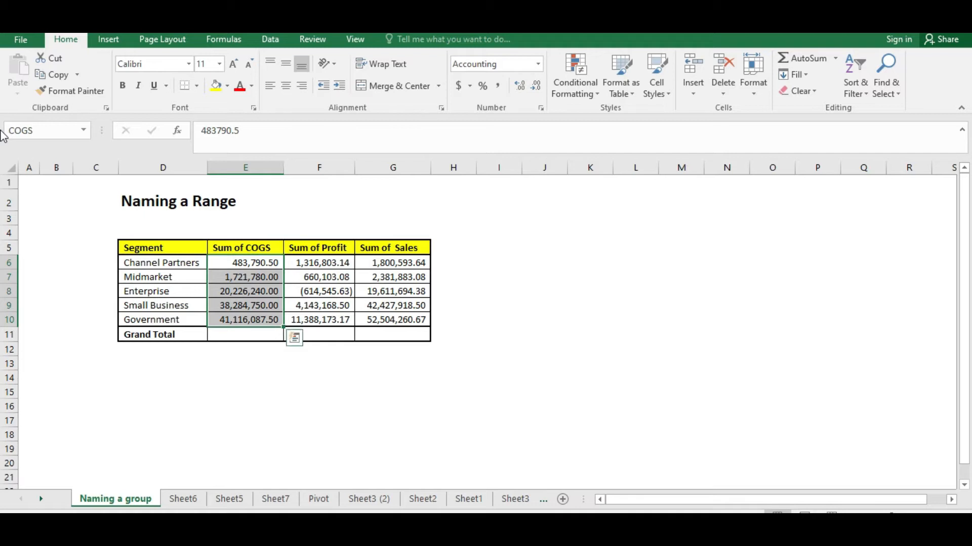
# Select the Sum of Profit values F6:F10 and name the range PROFIT
pyautogui.press('Right')
pyautogui.hotkey('shift', 'Down')
pyautogui.hotkey('shift', 'Down')
pyautogui.hotkey('shift', 'Down')
pyautogui.hotkey('shift', 'Down')
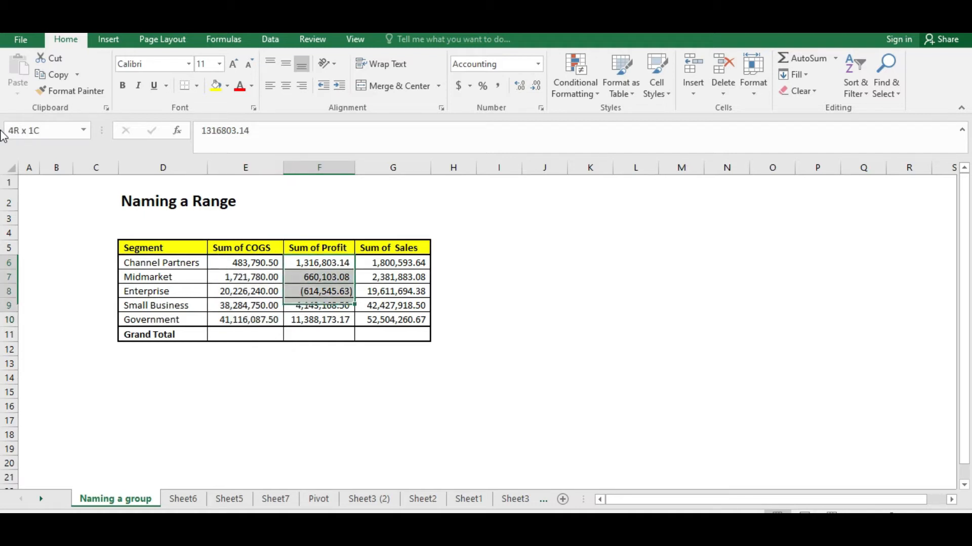
pyautogui.click(56, 136)
pyautogui.write('PRO')
pyautogui.press('Return')
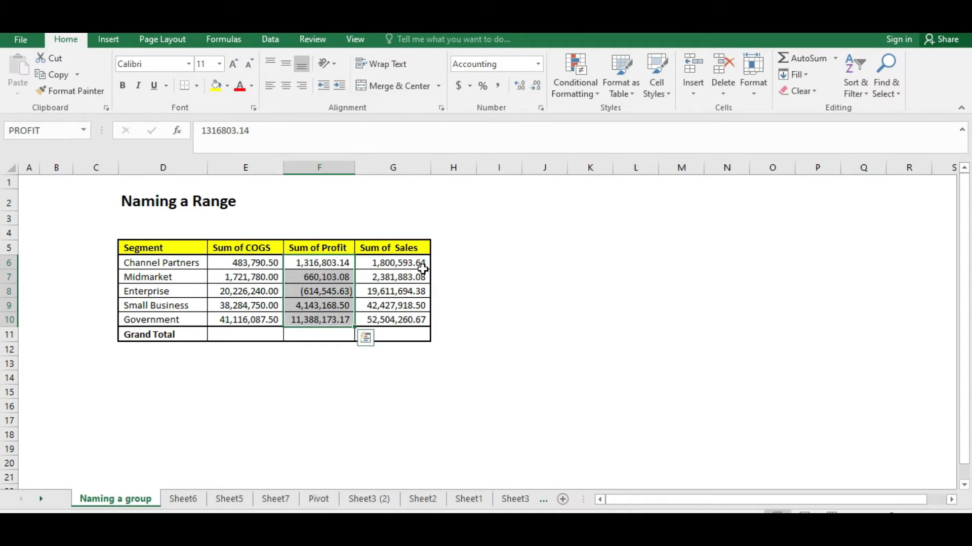
# Select the Sum of Sales values G6:G10 and name the range Sales
pyautogui.click(423, 266)
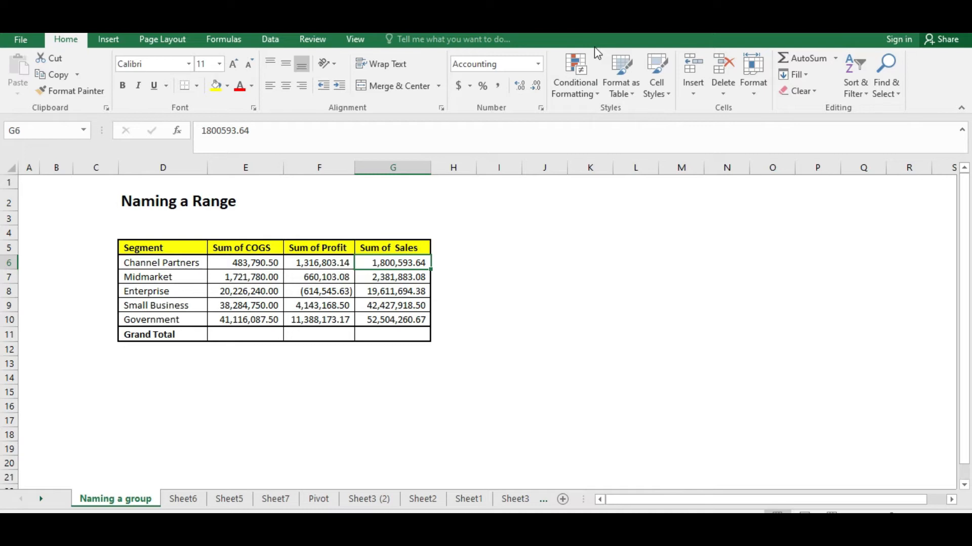
pyautogui.hotkey('shift', 'Down')
pyautogui.hotkey('shift', 'Down')
pyautogui.hotkey('shift', 'Down')
pyautogui.hotkey('shift', 'Down')
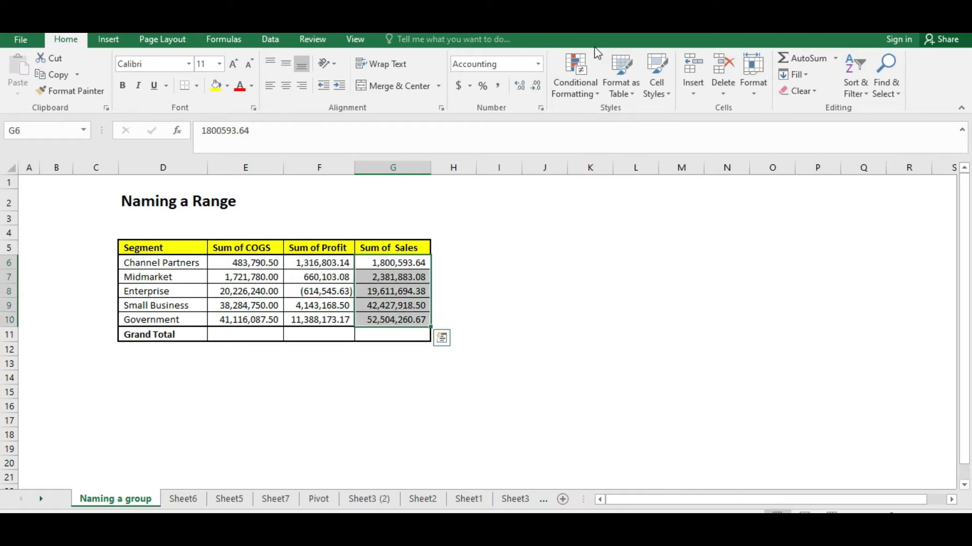
pyautogui.click(33, 129)
pyautogui.write('Sales')
pyautogui.press('Return')
# Reselect each of the three value columns to check their range names
pyautogui.click(243, 265)
pyautogui.moveTo(243, 270); pyautogui.dragTo(241, 320)
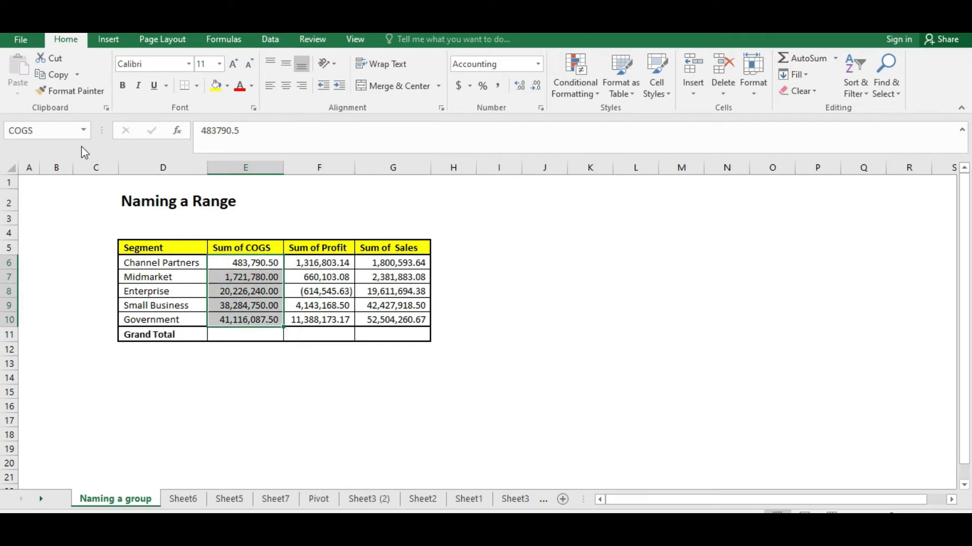
pyautogui.moveTo(322, 265); pyautogui.dragTo(322, 318)
pyautogui.moveTo(397, 263); pyautogui.dragTo(392, 320)
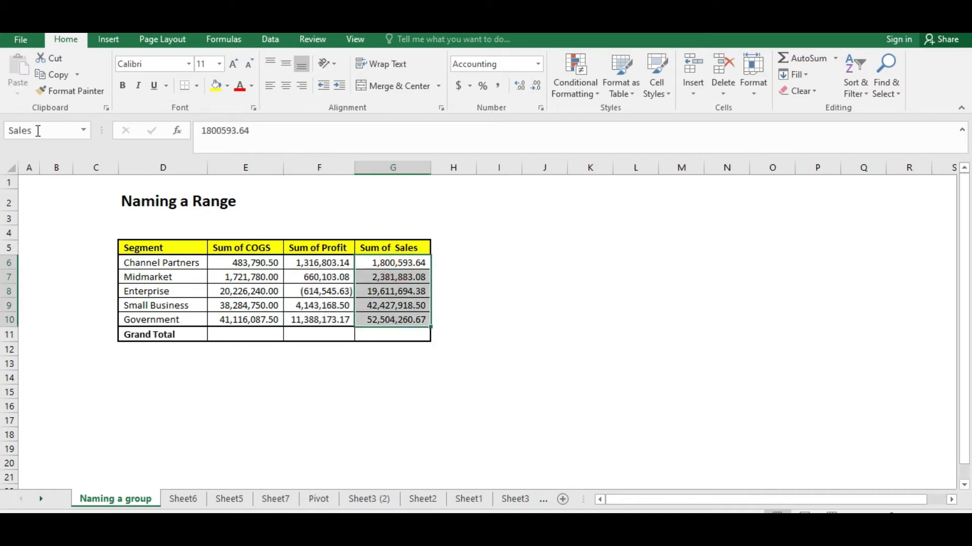
pyautogui.click(275, 416)
pyautogui.click(234, 378)
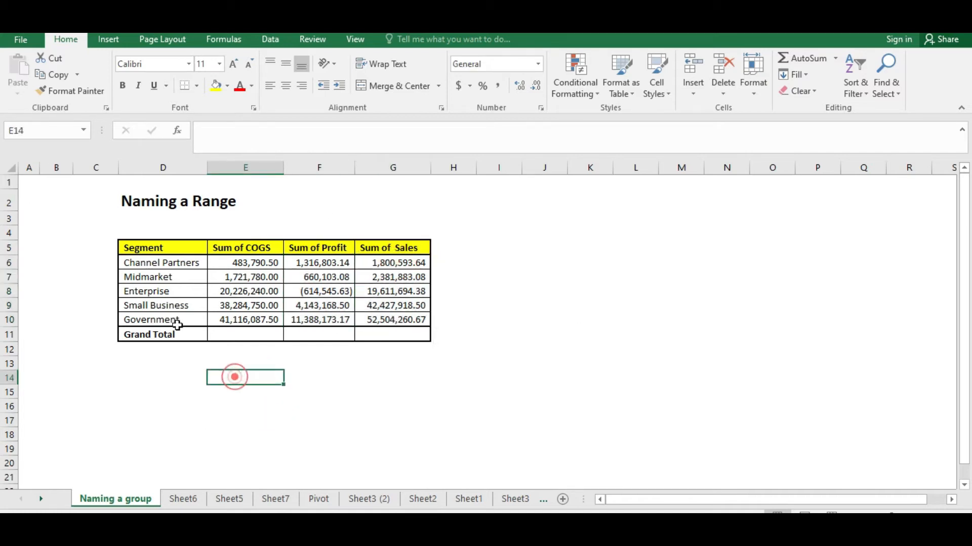
# Copy the Channel Partners label text from its cell
pyautogui.click(150, 263)
pyautogui.moveTo(244, 262); pyautogui.dragTo(392, 262)
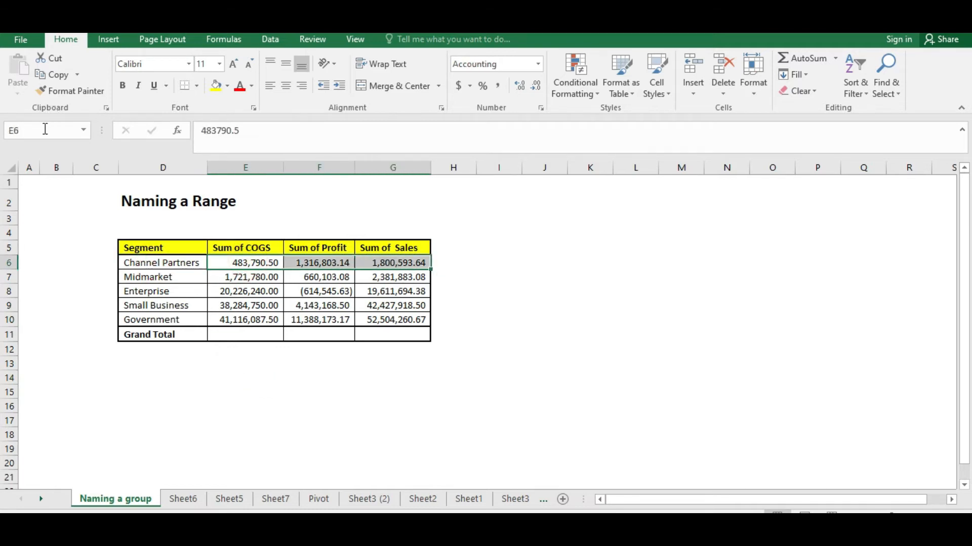
pyautogui.click(184, 260)
pyautogui.doubleClick(198, 263)
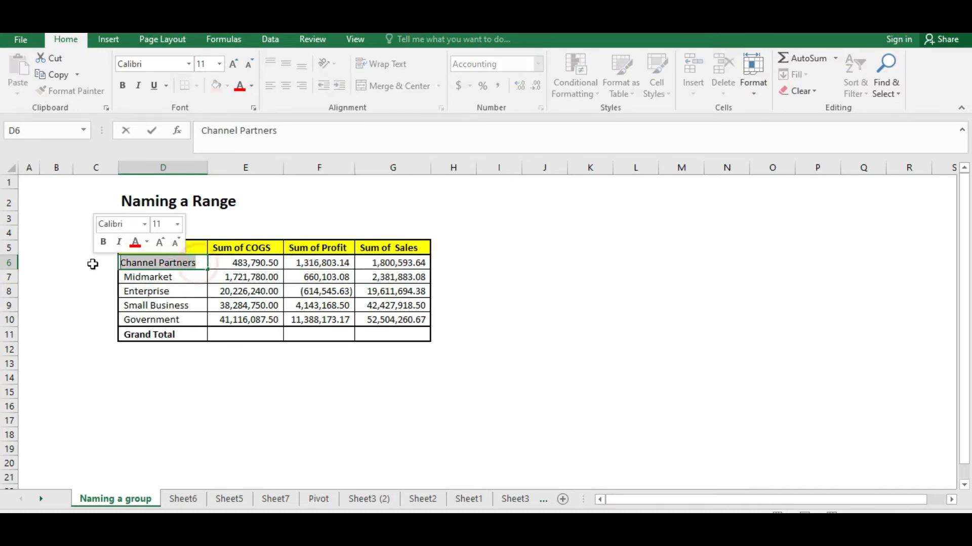
# Name the Channel Partners row values E6:G6 as Channel_Partners
pyautogui.click(275, 393)
pyautogui.moveTo(259, 265); pyautogui.dragTo(390, 263)
pyautogui.click(38, 130)
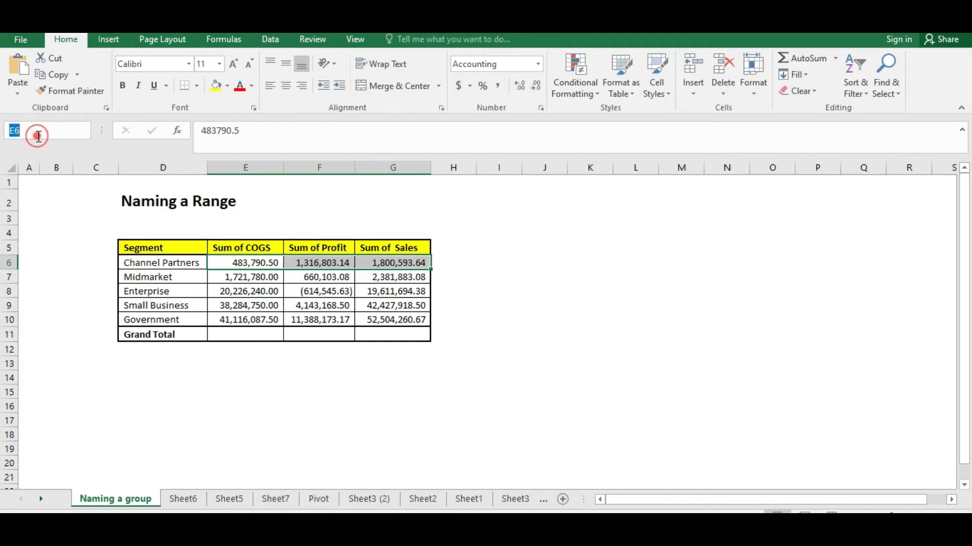
pyautogui.write('Channel Partners')
pyautogui.press('Return')
pyautogui.click(503, 311)
pyautogui.click(43, 132)
pyautogui.write('Channel Partners')
pyautogui.click(42, 132)
pyautogui.press('Home')
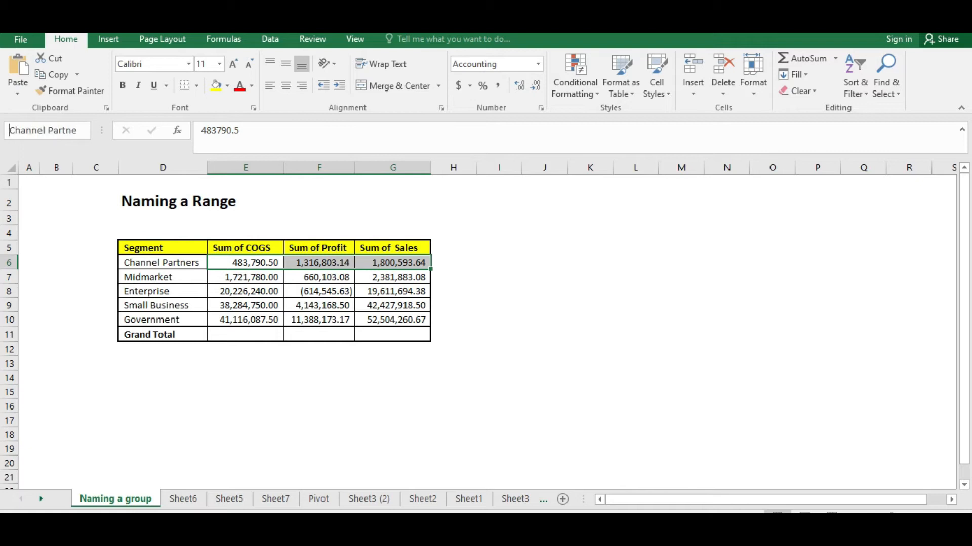
pyautogui.press('BackSpace')
pyautogui.write('_')
pyautogui.press('Return')
# Copy the Midmarket label text from its cell
pyautogui.click(242, 276)
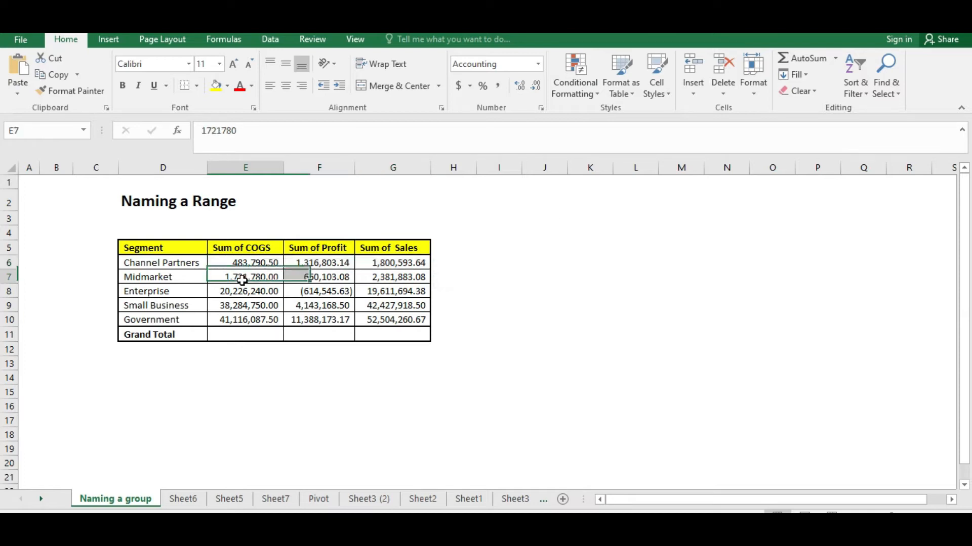
pyautogui.moveTo(242, 277); pyautogui.dragTo(392, 263)
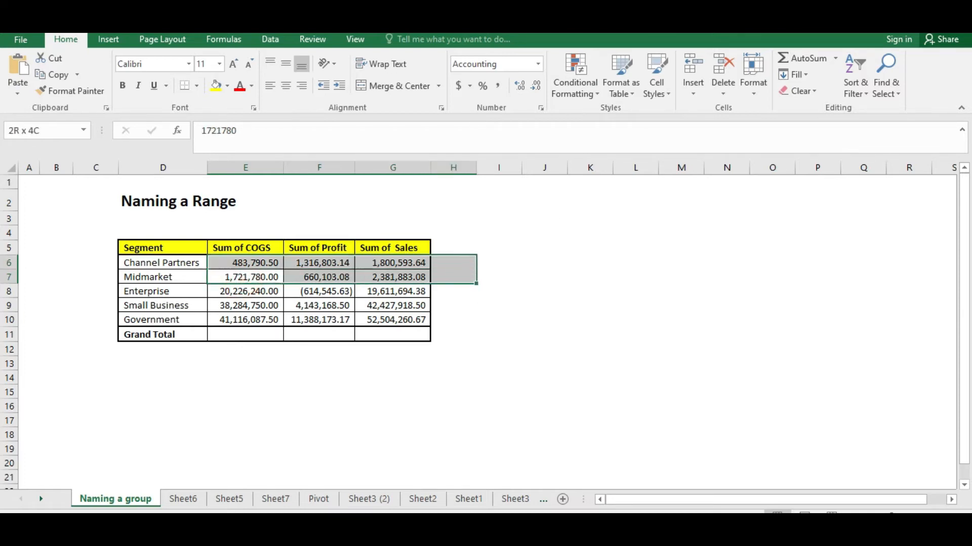
pyautogui.click(151, 277)
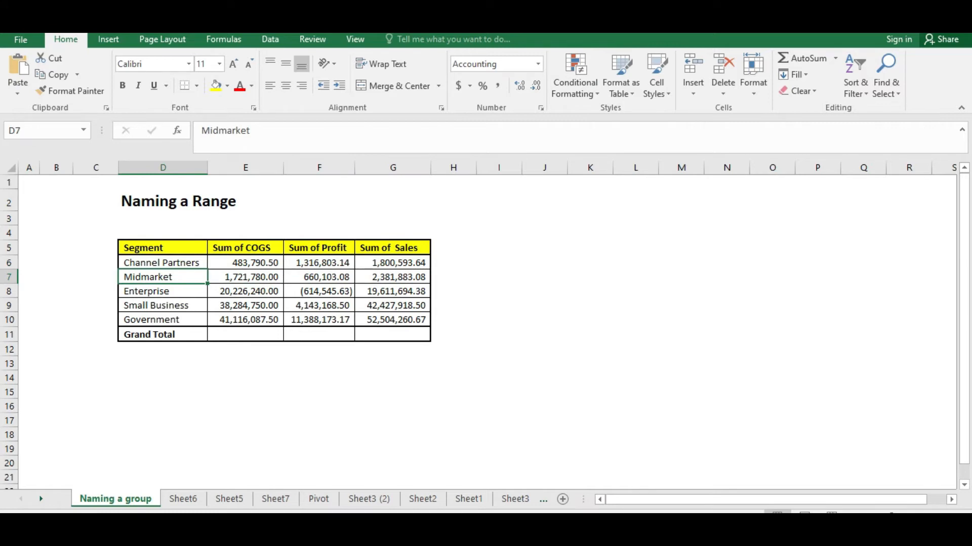
pyautogui.press('F2')
pyautogui.moveTo(167, 276); pyautogui.dragTo(121, 277)
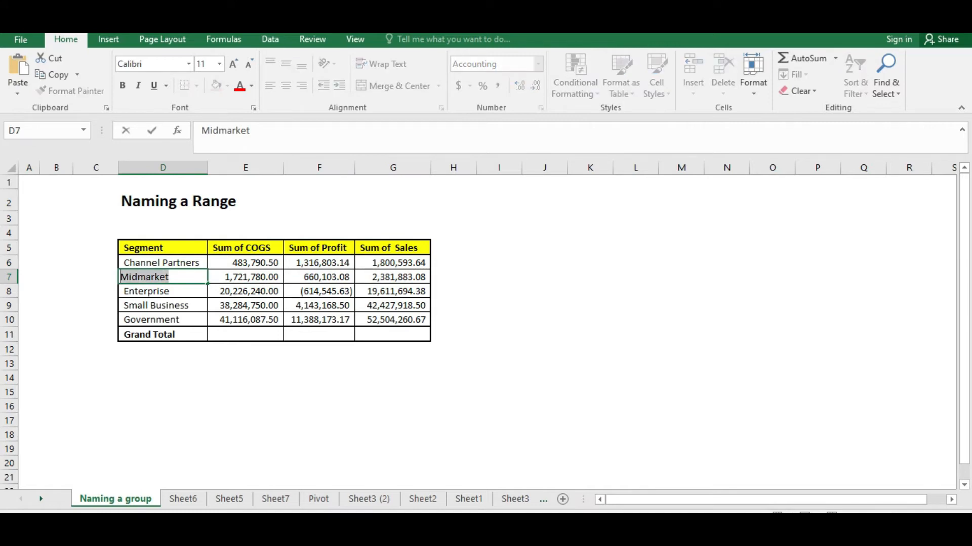
# Try to name the Midmarket row values E7:G7 through the name box
pyautogui.moveTo(245, 277); pyautogui.dragTo(392, 277)
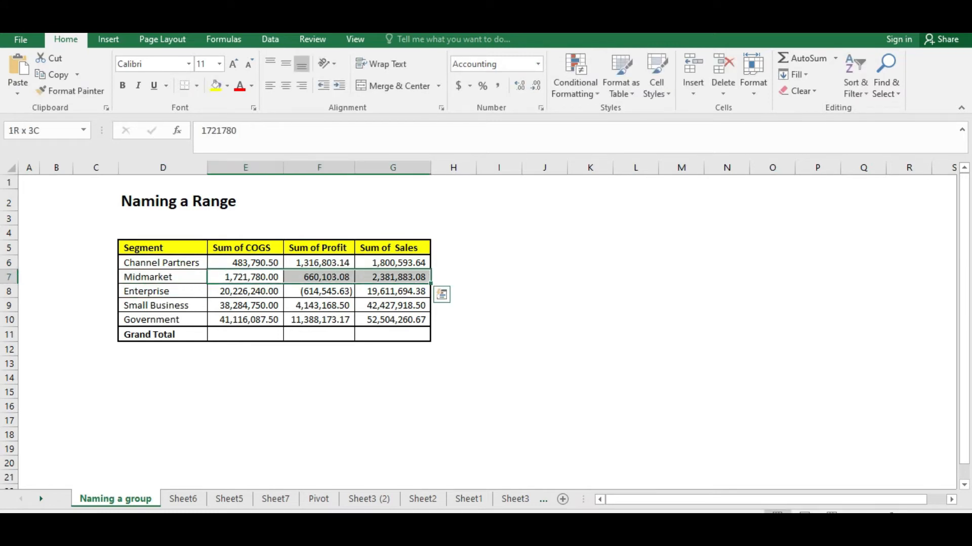
pyautogui.hotkey('ctrl', 'c')
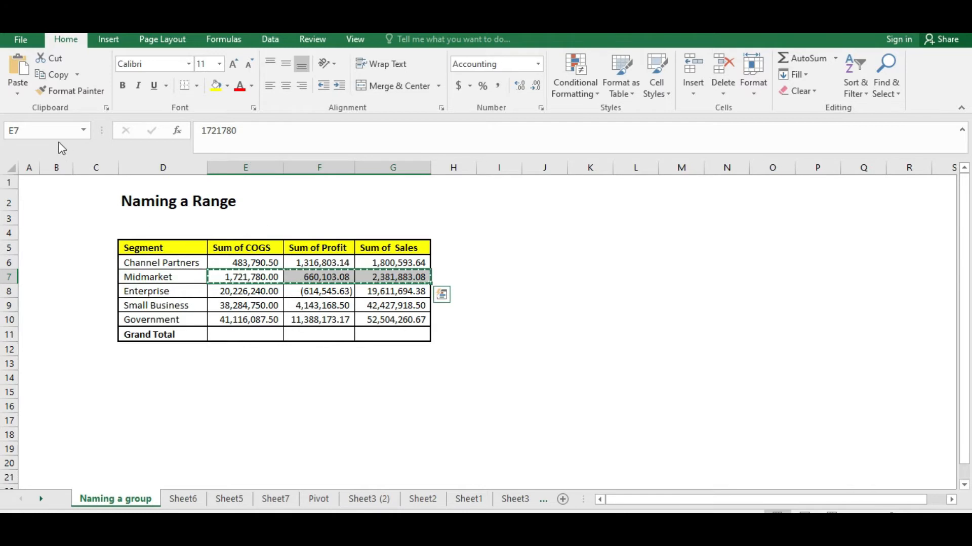
pyautogui.click(43, 132)
pyautogui.hotkey('ctrl', 'v')
pyautogui.press('BackSpace')
pyautogui.press('BackSpace')
pyautogui.press('BackSpace')
pyautogui.press('BackSpace')
pyautogui.press('BackSpace')
pyautogui.press('BackSpace')
pyautogui.press('BackSpace')
pyautogui.press('BackSpace')
pyautogui.press('BackSpace')
pyautogui.press('BackSpace')
pyautogui.press('BackSpace')
pyautogui.press('BackSpace')
pyautogui.write('72')
pyautogui.press('BackSpace')
pyautogui.press('BackSpace')
pyautogui.write('COGS')
pyautogui.press('Return')
# Reselect the Midmarket row values and paste the copied label as the range name
pyautogui.moveTo(231, 278); pyautogui.dragTo(411, 277)
pyautogui.click(40, 130)
pyautogui.hotkey('ctrl', 'v')
pyautogui.press('Return')
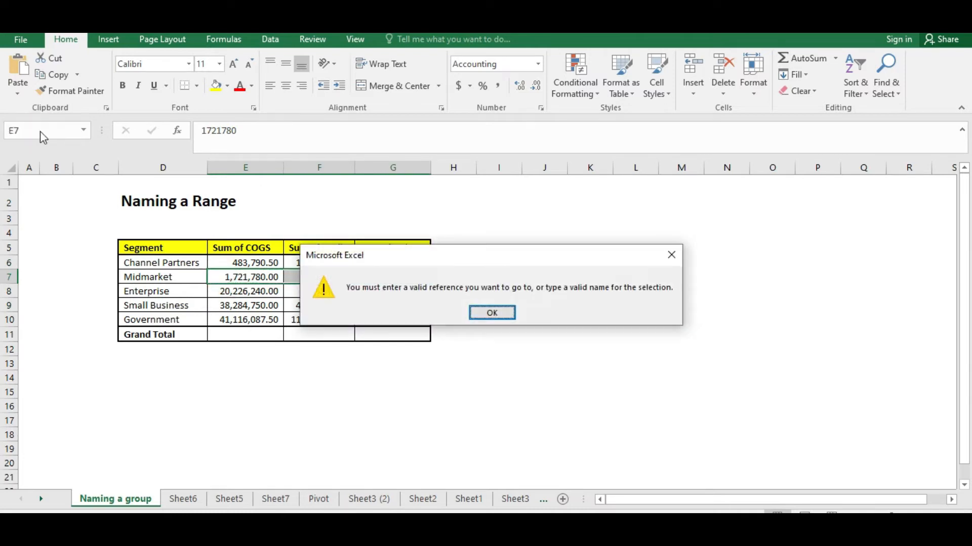
# Name the Midmarket row values E7:G7 as Midmarket by entering the name directly
pyautogui.click(483, 315)
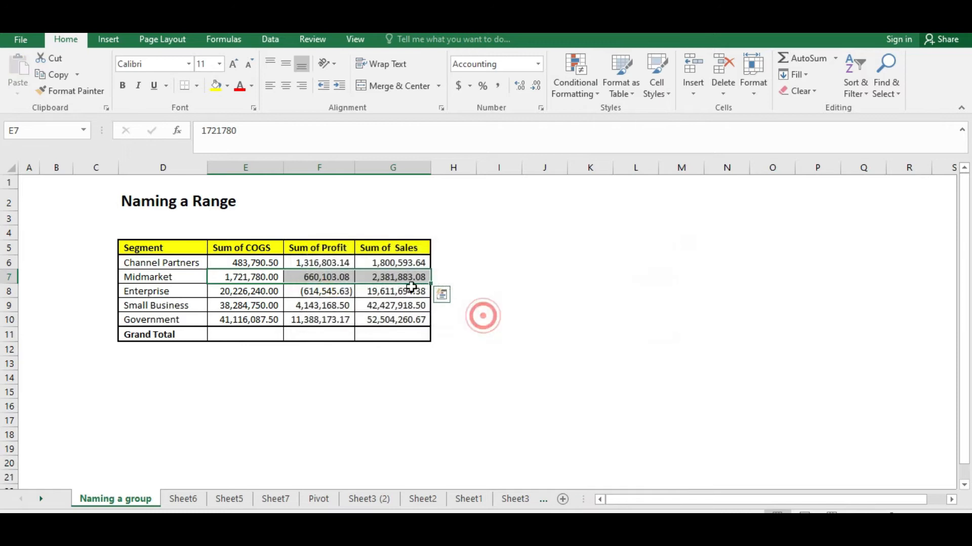
pyautogui.click(245, 306)
pyautogui.click(243, 281)
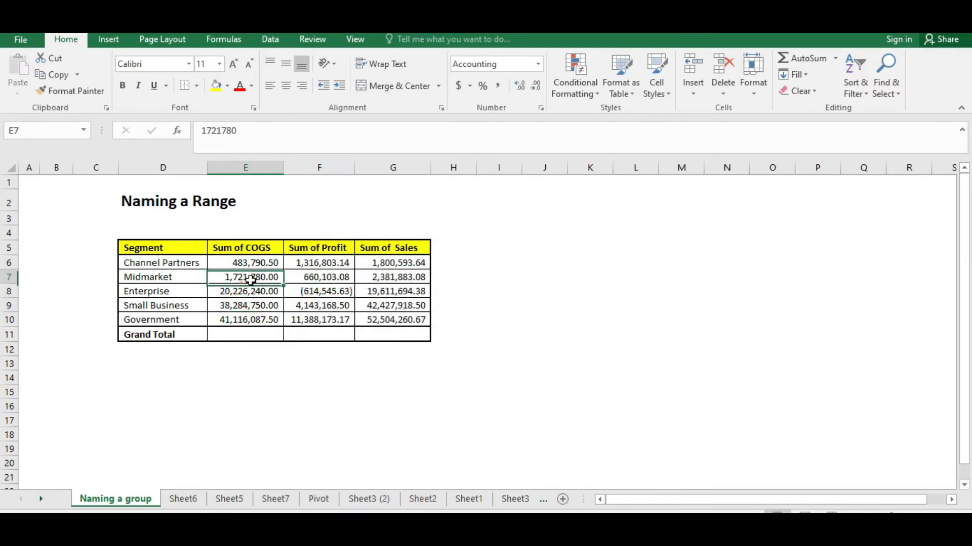
pyautogui.click(187, 277)
pyautogui.doubleClick(185, 276)
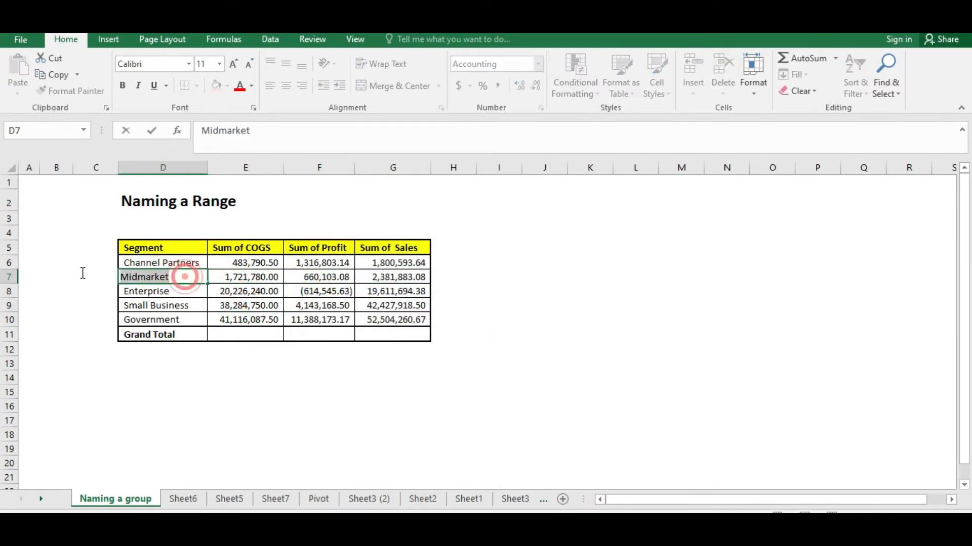
pyautogui.press('Escape')
pyautogui.click(262, 319)
pyautogui.click(250, 281)
pyautogui.moveTo(268, 281); pyautogui.dragTo(428, 282)
pyautogui.click(48, 131)
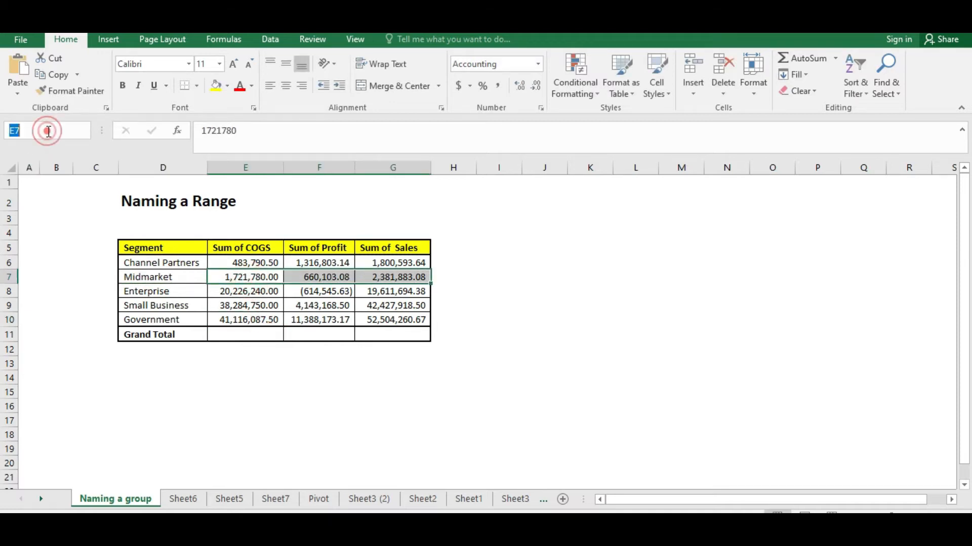
pyautogui.write('Midmarket')
pyautogui.press('Return')
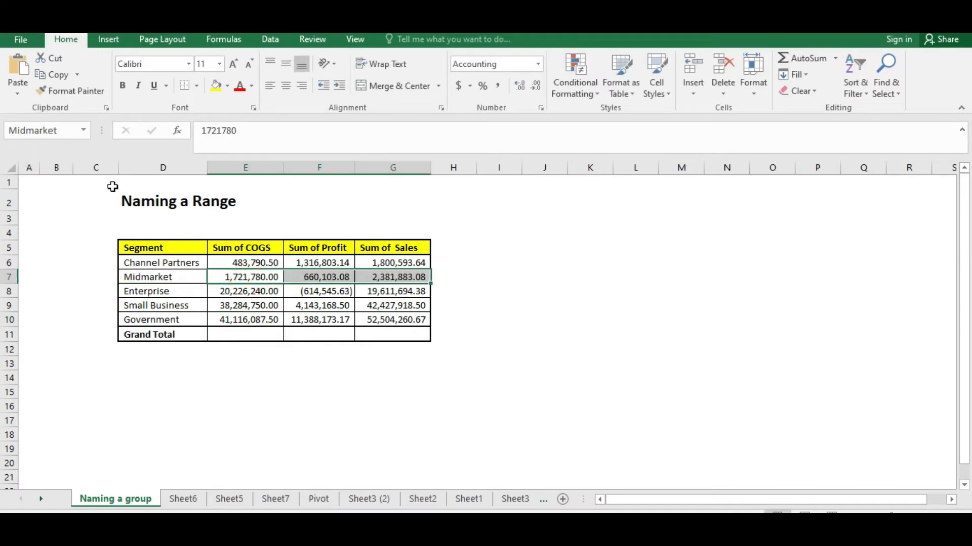
# Name the Enterprise row values E8:G8 as Enterprise
pyautogui.moveTo(238, 291); pyautogui.dragTo(394, 290)
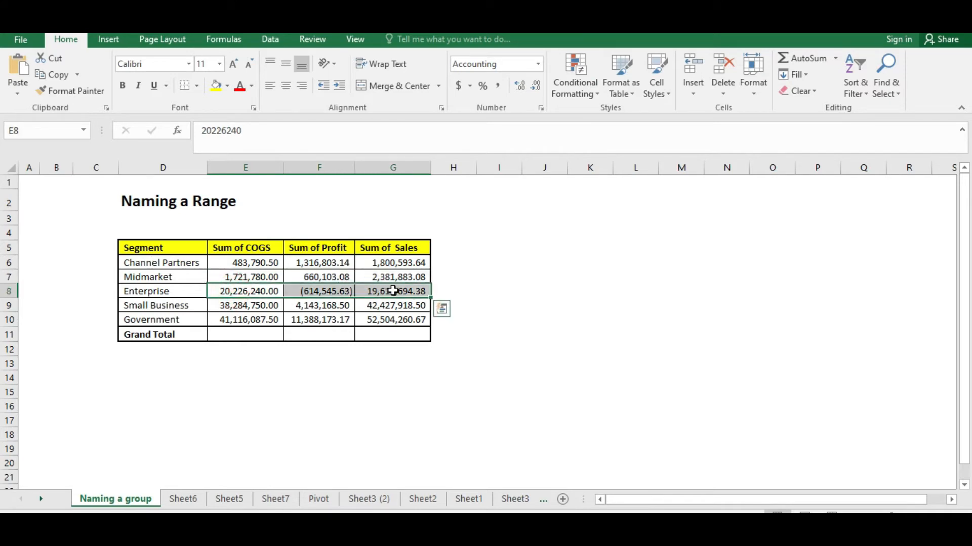
pyautogui.click(41, 130)
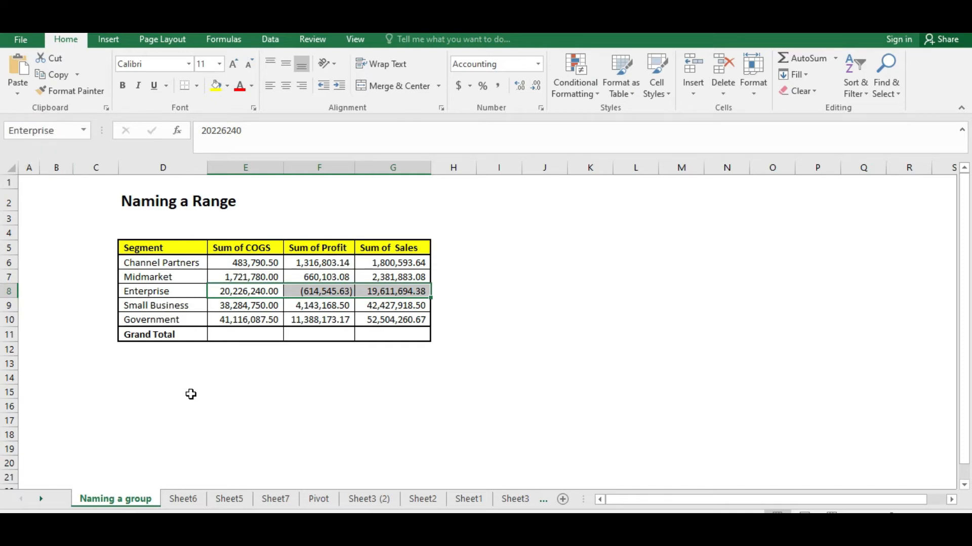
# Name the Small Business row values E9:G9 as Small_Business
pyautogui.moveTo(222, 309); pyautogui.dragTo(389, 308)
pyautogui.click(29, 131)
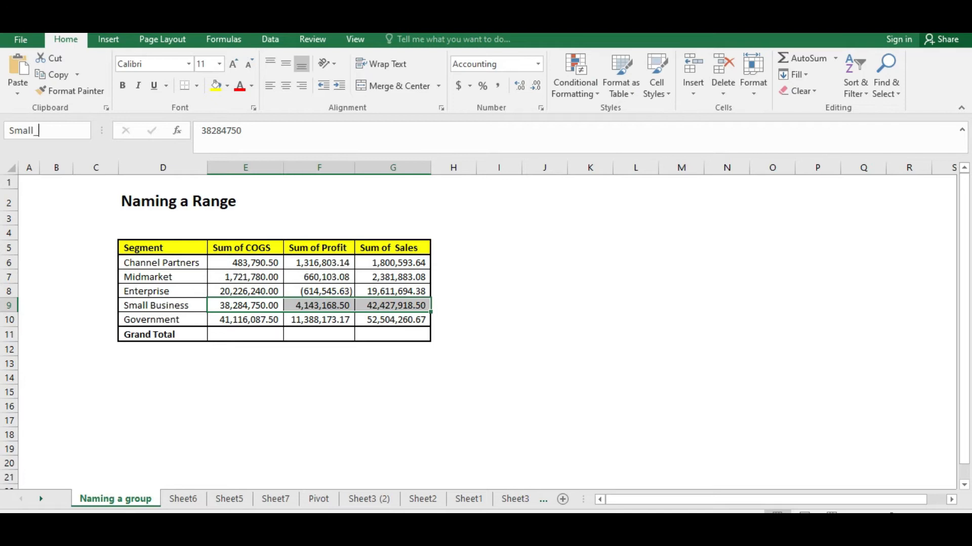
pyautogui.write('Small_Business')
pyautogui.press('Return')
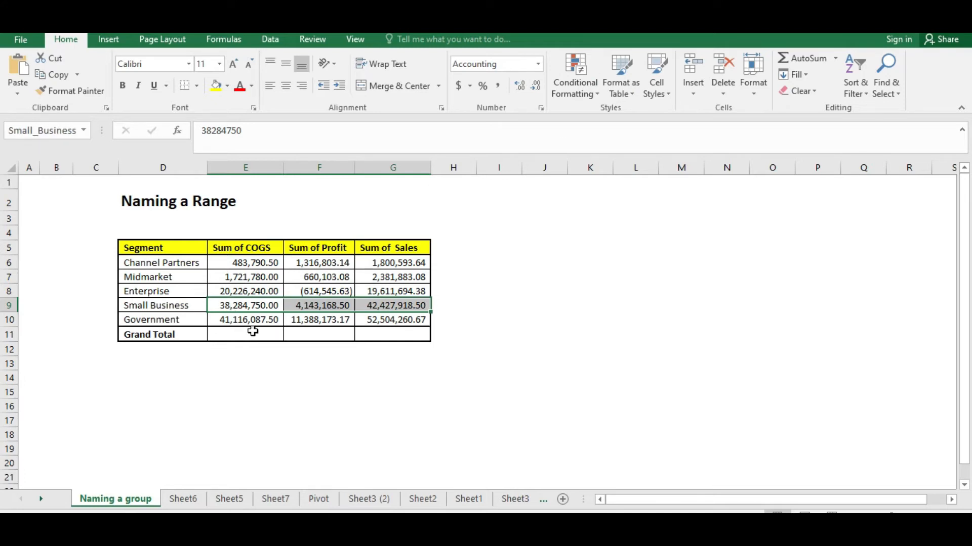
# Name the Government row values E10:G10 as Government
pyautogui.click(269, 335)
pyautogui.moveTo(261, 320); pyautogui.dragTo(402, 321)
pyautogui.click(30, 132)
pyautogui.write('Government')
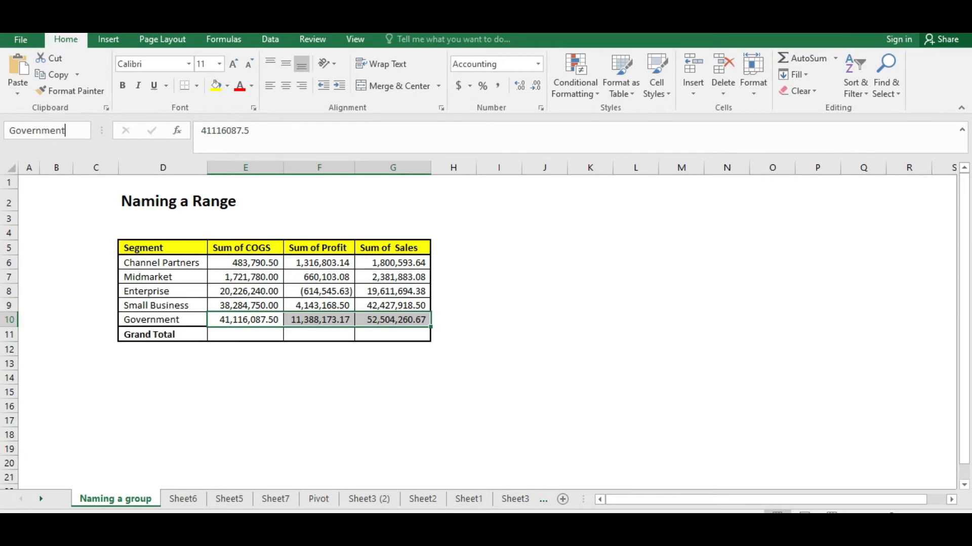
pyautogui.press('Return')
# Select each named column and row range in the table to check its name
pyautogui.click(218, 451)
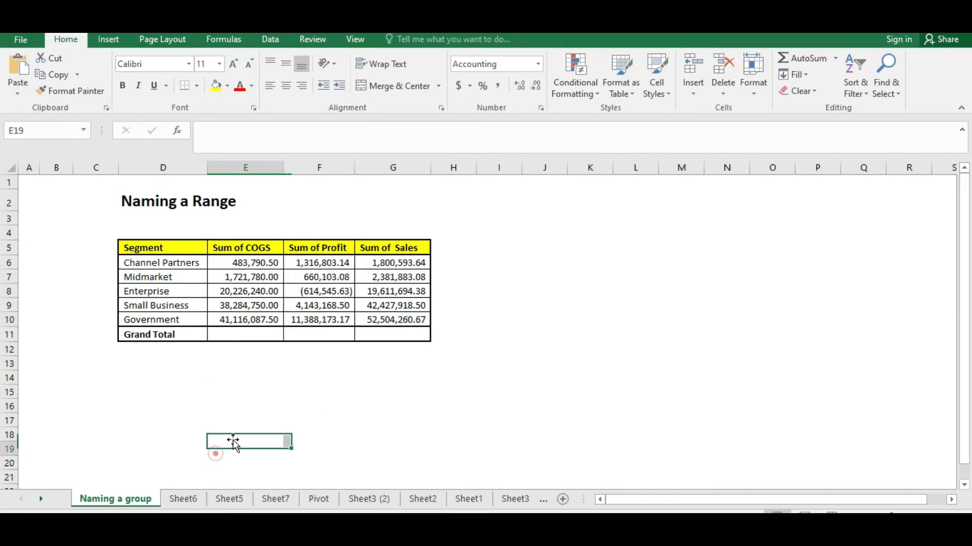
pyautogui.moveTo(243, 263); pyautogui.dragTo(240, 319)
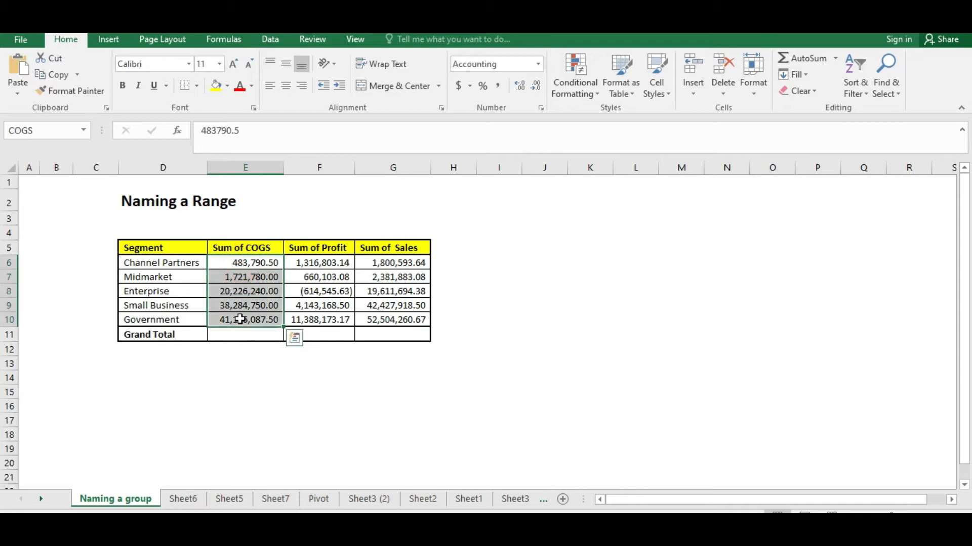
pyautogui.click(307, 258)
pyautogui.moveTo(309, 289); pyautogui.dragTo(320, 324)
pyautogui.moveTo(397, 263); pyautogui.dragTo(386, 319)
pyautogui.click(256, 289)
pyautogui.moveTo(248, 264); pyautogui.dragTo(361, 264)
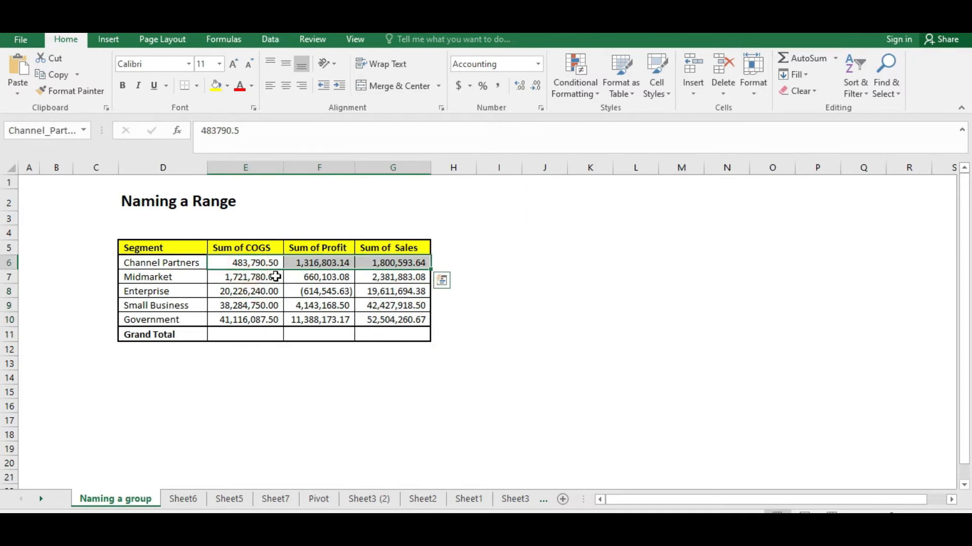
pyautogui.moveTo(224, 277); pyautogui.dragTo(400, 277)
pyautogui.click(316, 322)
pyautogui.click(232, 404)
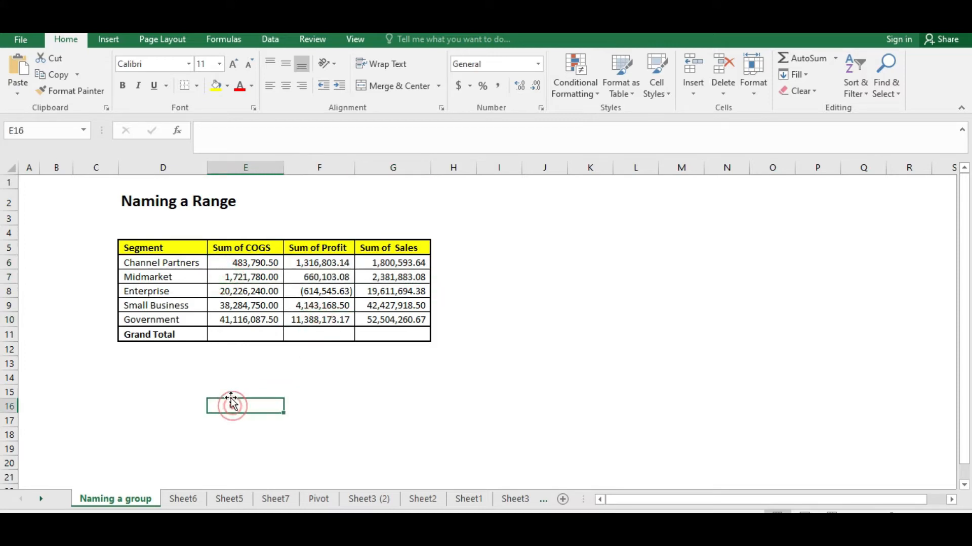
pyautogui.click(232, 405)
# Enter =SUM(COGS) in the Grand Total cell under Sum of COGS
pyautogui.click(262, 333)
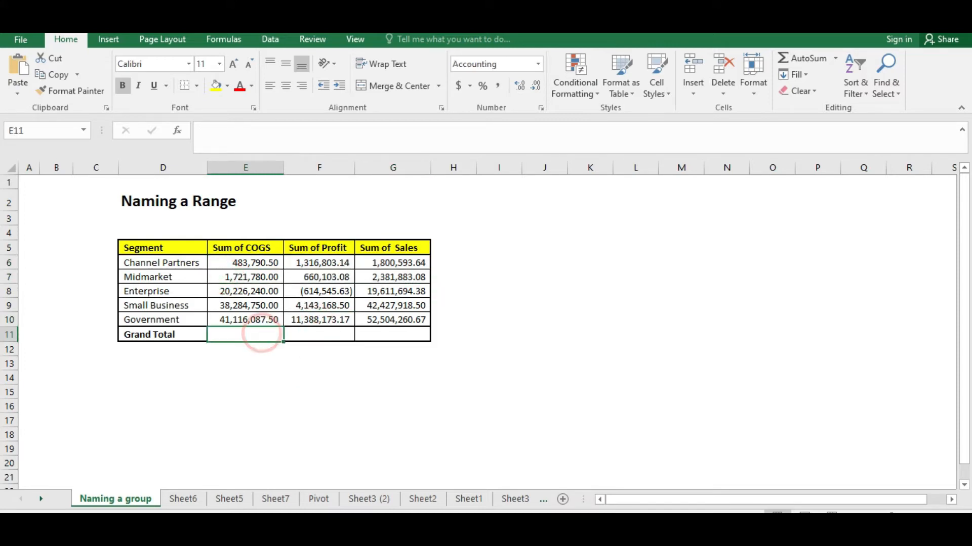
pyautogui.write('=')
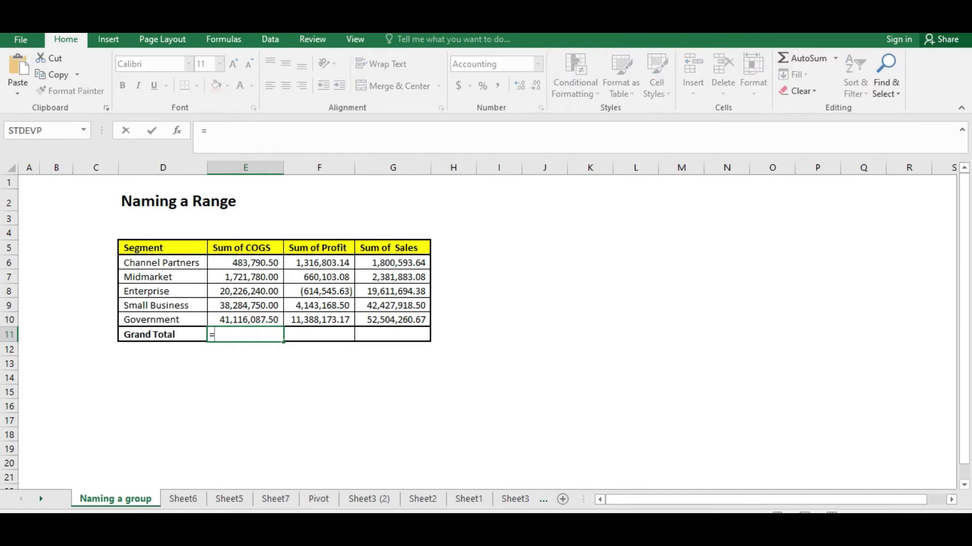
pyautogui.write('sum(')
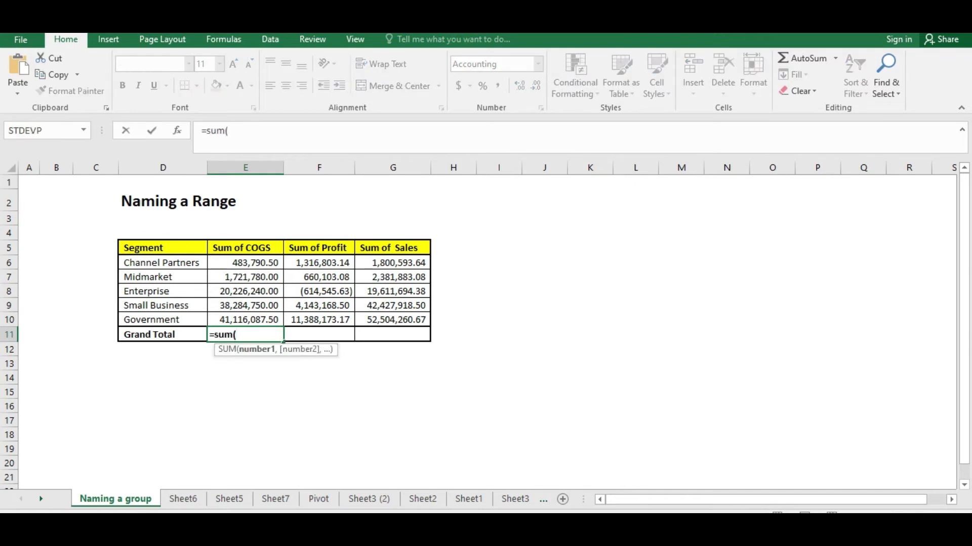
pyautogui.press('Up')
pyautogui.hotkey('shift', 'Up')
pyautogui.hotkey('shift', 'Up')
pyautogui.hotkey('shift', 'Up')
pyautogui.hotkey('shift', 'Up')
pyautogui.press('Return')
pyautogui.press('Up')
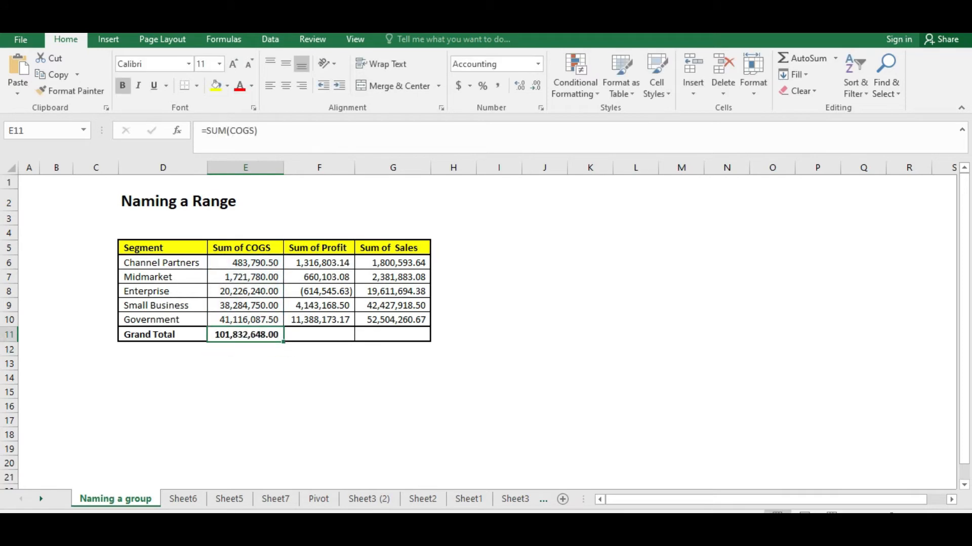
# Copy the COGS total and paste it as values into the Profit and Sales Grand Total cells
pyautogui.hotkey('ctrl', 'c')
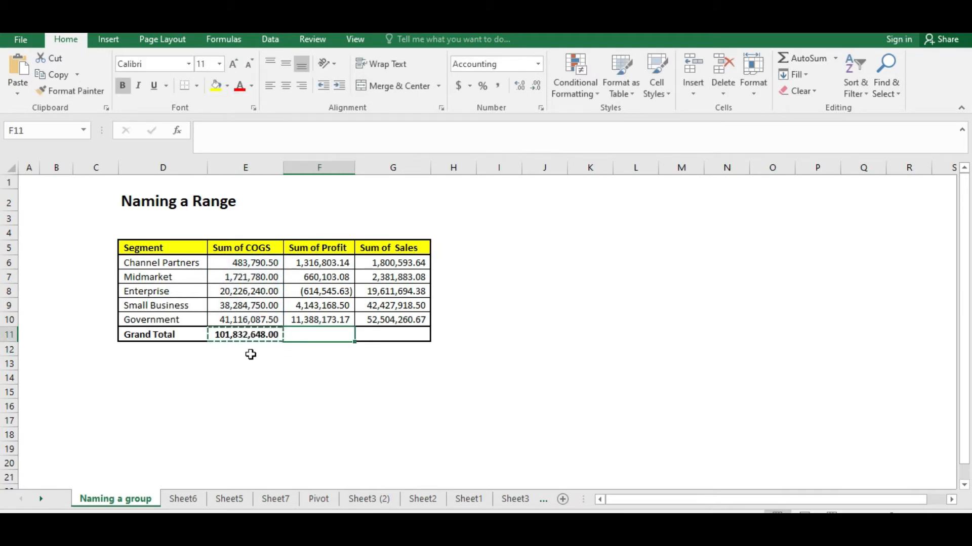
pyautogui.click(275, 379)
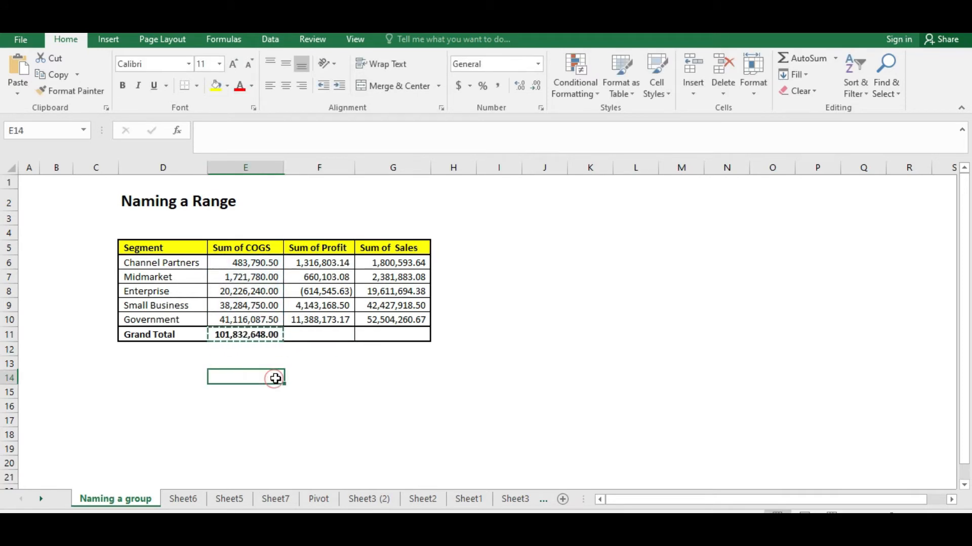
pyautogui.moveTo(323, 335)
pyautogui.mouseDown()
pyautogui.moveTo(373, 334)
pyautogui.moveTo(324, 335)
pyautogui.mouseUp()
pyautogui.rightClick(306, 335)
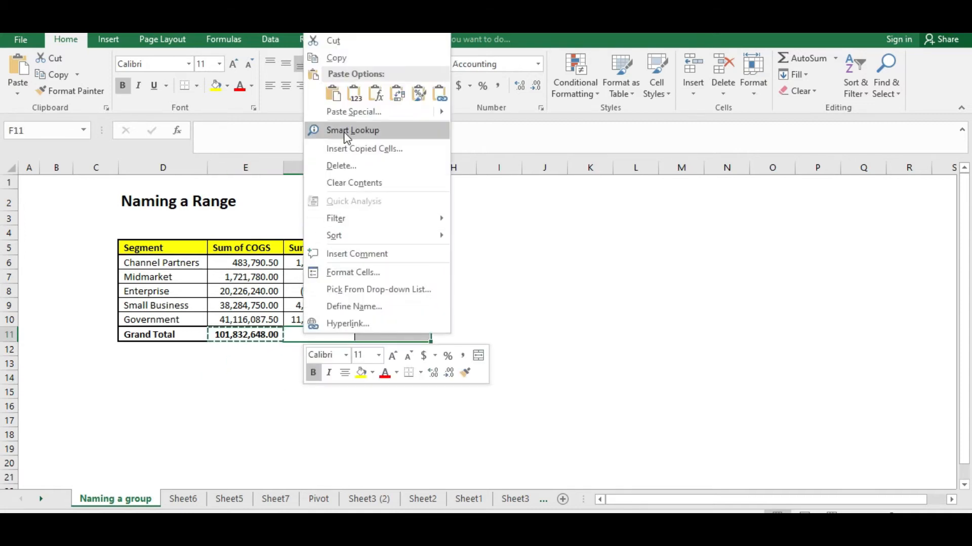
pyautogui.click(349, 119)
pyautogui.click(238, 81)
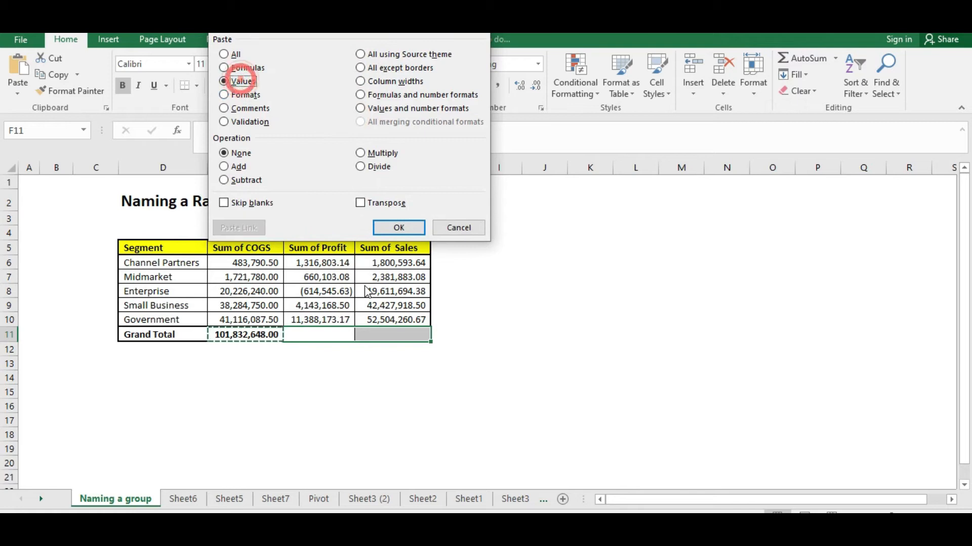
pyautogui.click(398, 228)
pyautogui.click(256, 392)
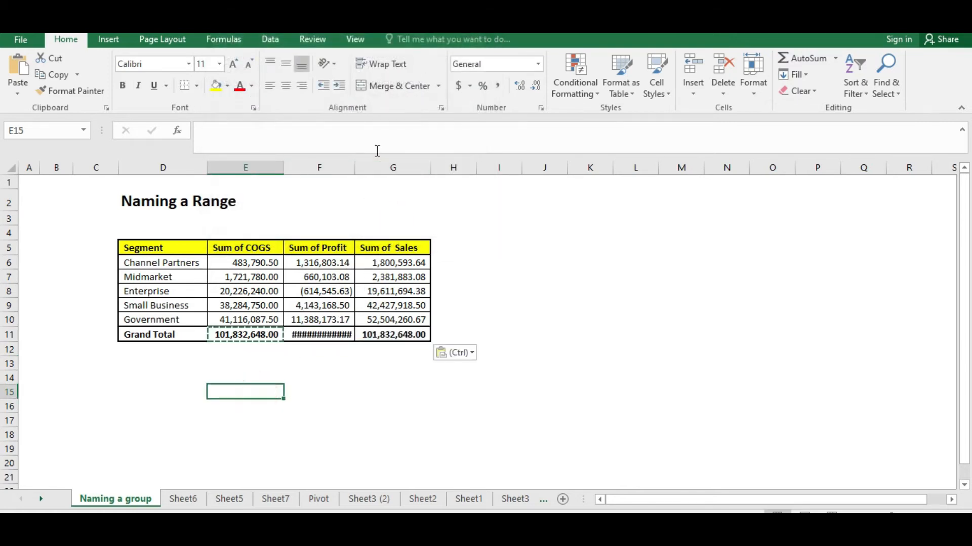
# Autofit the Sum of Profit column width
pyautogui.doubleClick(353, 172)
pyautogui.click(261, 392)
pyautogui.click(253, 375)
pyautogui.click(250, 403)
pyautogui.click(245, 369)
pyautogui.click(234, 406)
pyautogui.click(245, 378)
pyautogui.click(246, 407)
pyautogui.click(235, 376)
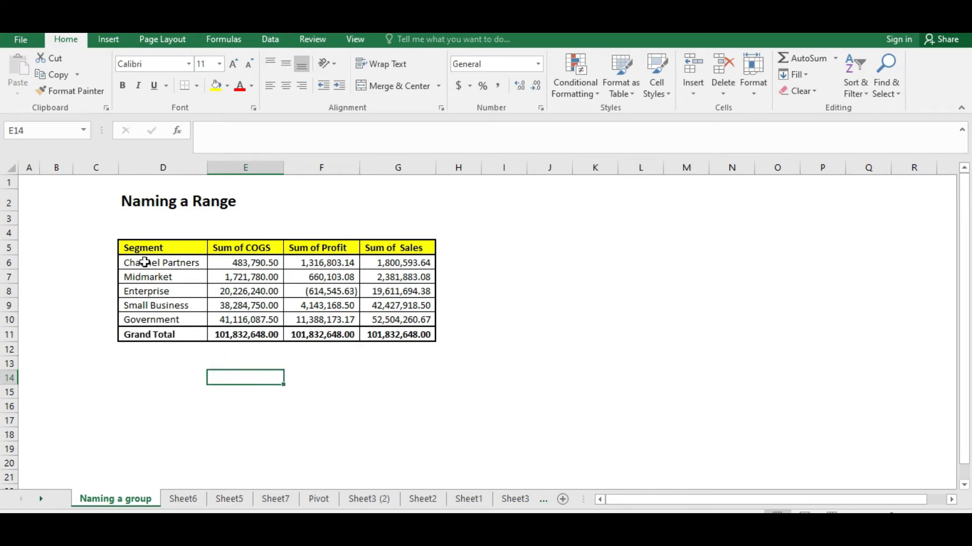
pyautogui.moveTo(247, 263); pyautogui.dragTo(240, 320)
pyautogui.click(228, 390)
pyautogui.click(237, 379)
pyautogui.click(177, 381)
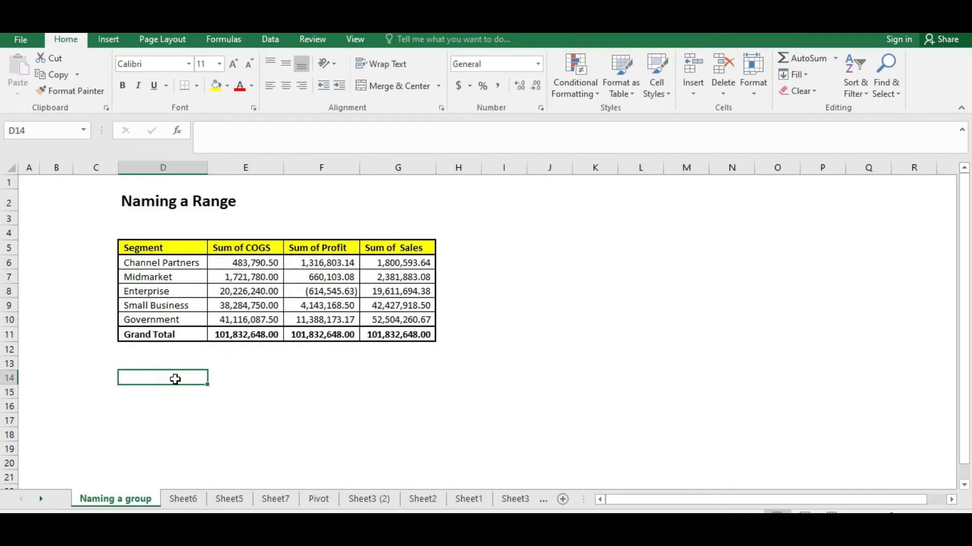
pyautogui.write('Averag')
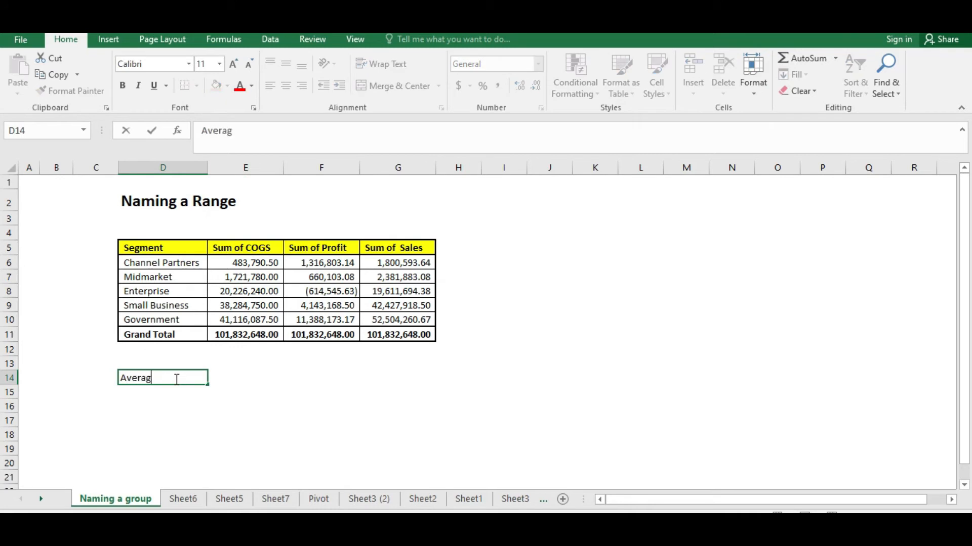
pyautogui.press('Return')
pyautogui.press('Right')
pyautogui.press('Right')
pyautogui.press('Up')
pyautogui.press('Up')
pyautogui.press('Left')
pyautogui.press('Down')
pyautogui.press('Down')
pyautogui.press('Up')
pyautogui.press('Up')
pyautogui.press('Down')
pyautogui.press('Down')
pyautogui.press('Up')
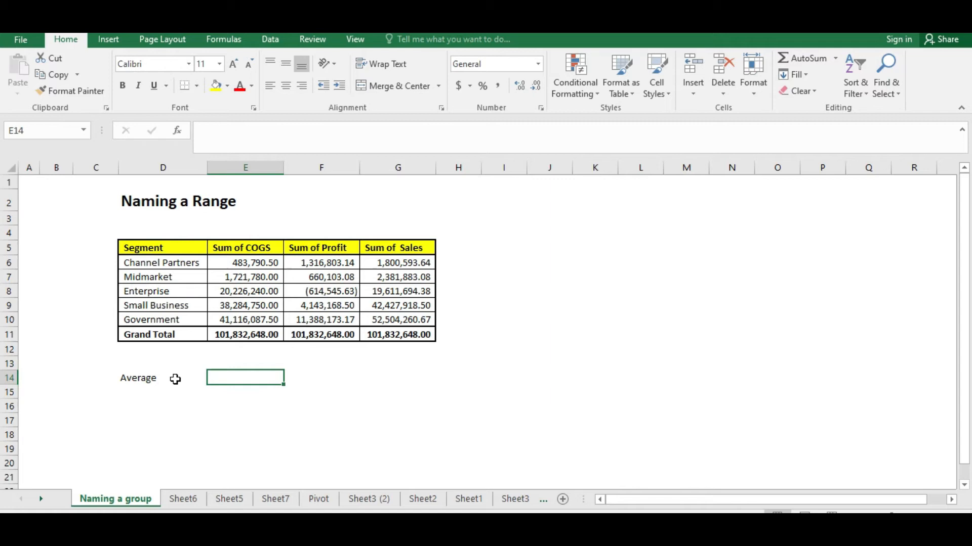
# Label cell D14 below the table as Sum
pyautogui.press('Left')
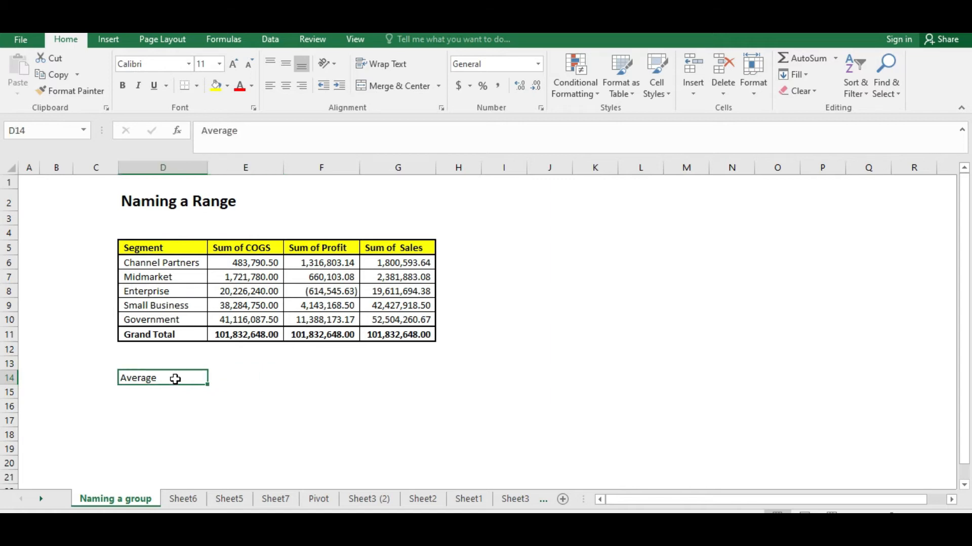
pyautogui.write('Su')
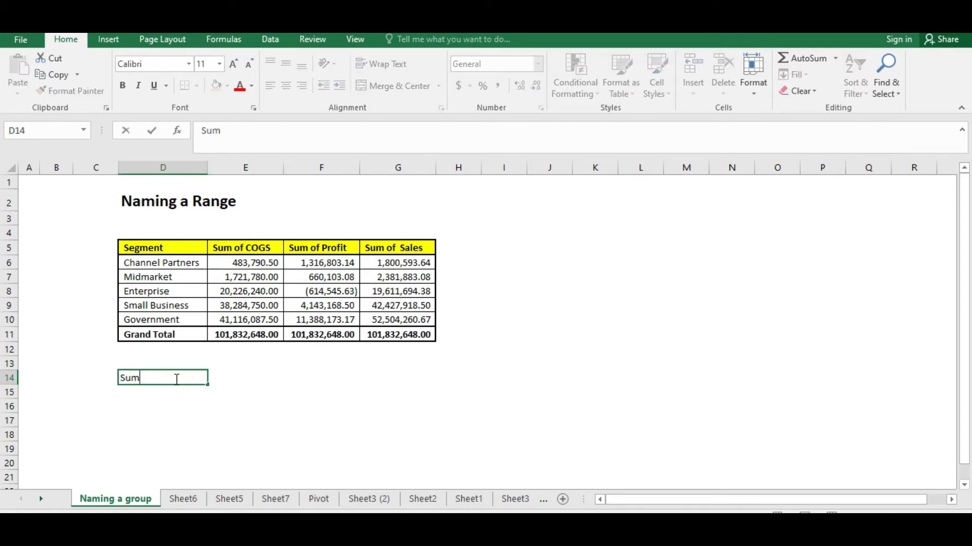
pyautogui.write('m')
pyautogui.press('Return')
# Enter =SUM(COGS) in cell E14 beside the Sum label
pyautogui.press('Right')
pyautogui.press('Up')
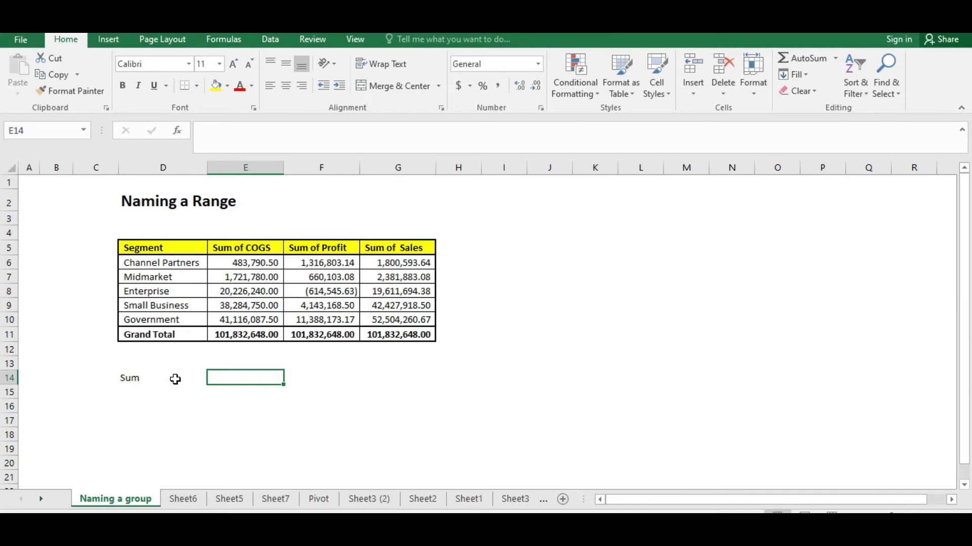
pyautogui.write('=')
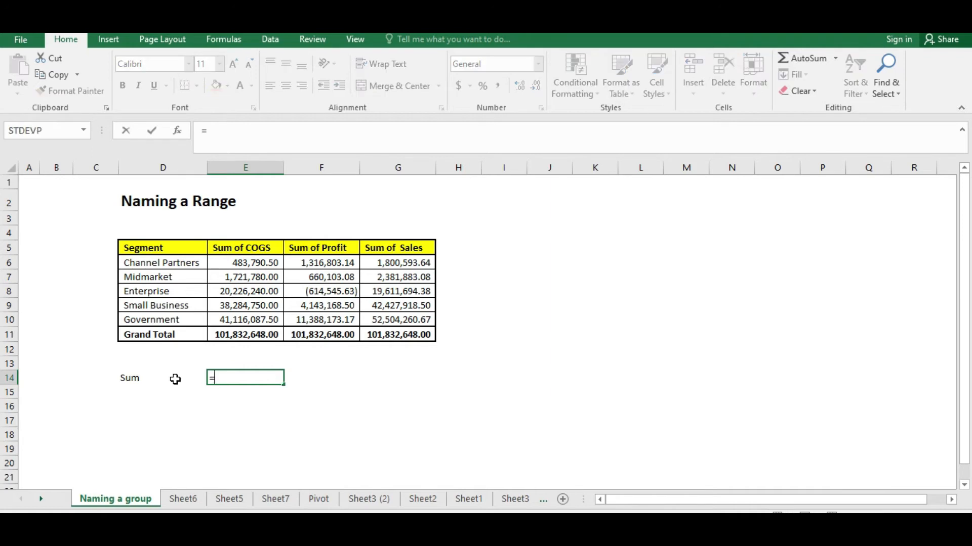
pyautogui.write('sum')
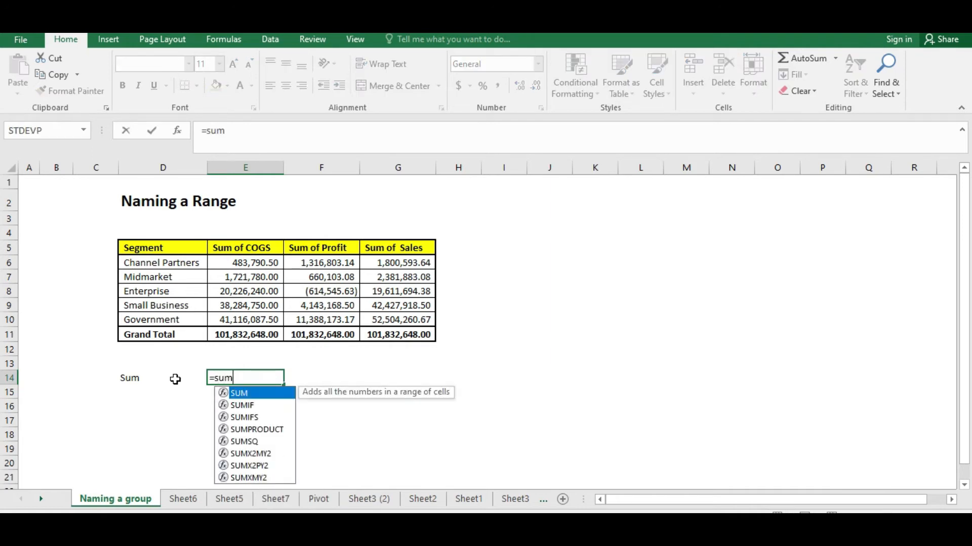
pyautogui.write('(COgs')
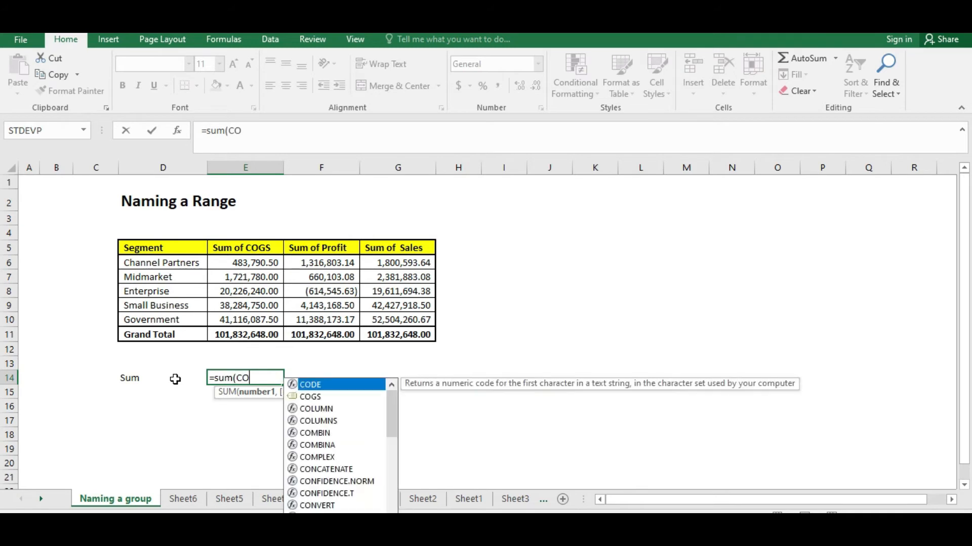
pyautogui.press('BackSpace')
pyautogui.press('BackSpace')
pyautogui.write('GS')
pyautogui.press('Return')
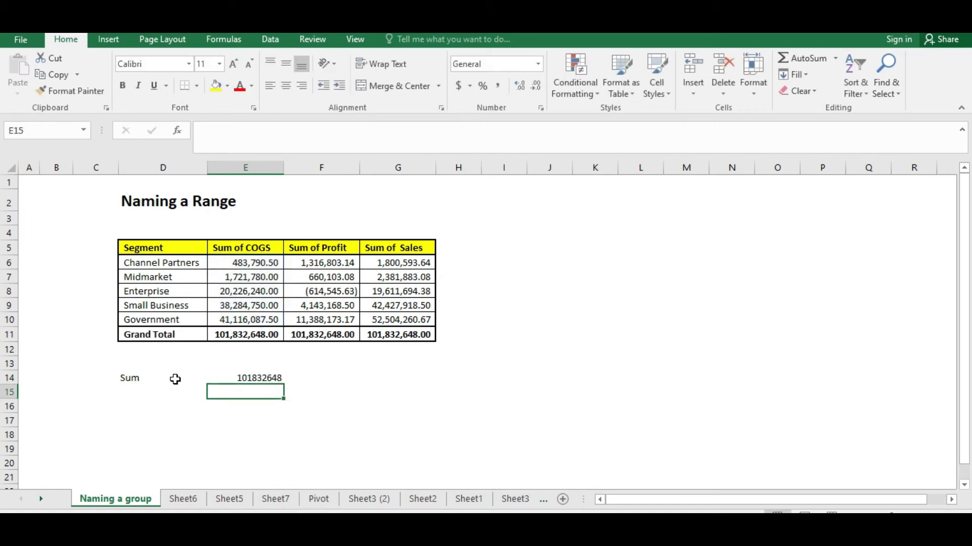
pyautogui.press('Up')
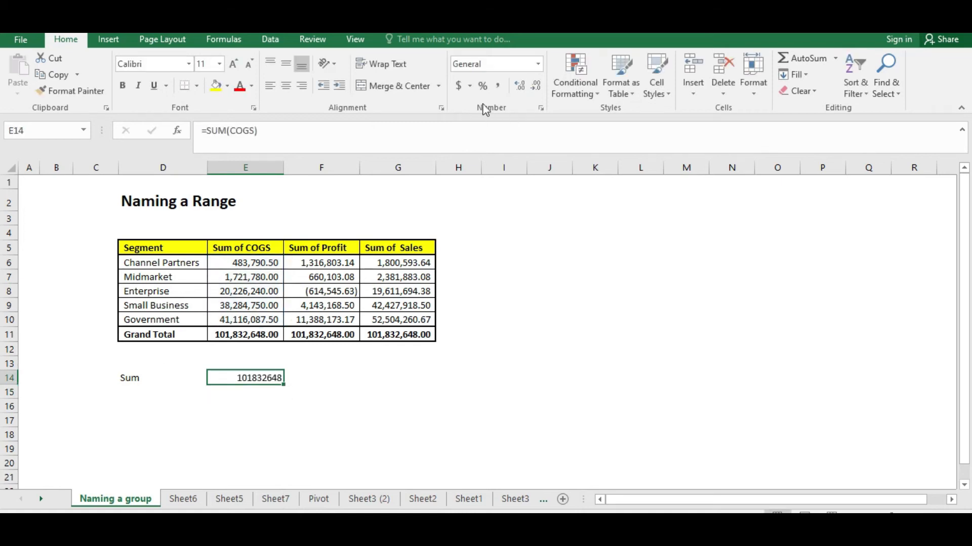
# Apply comma number format to the COGS sum in cell E14
pyautogui.click(498, 86)
pyautogui.click(256, 405)
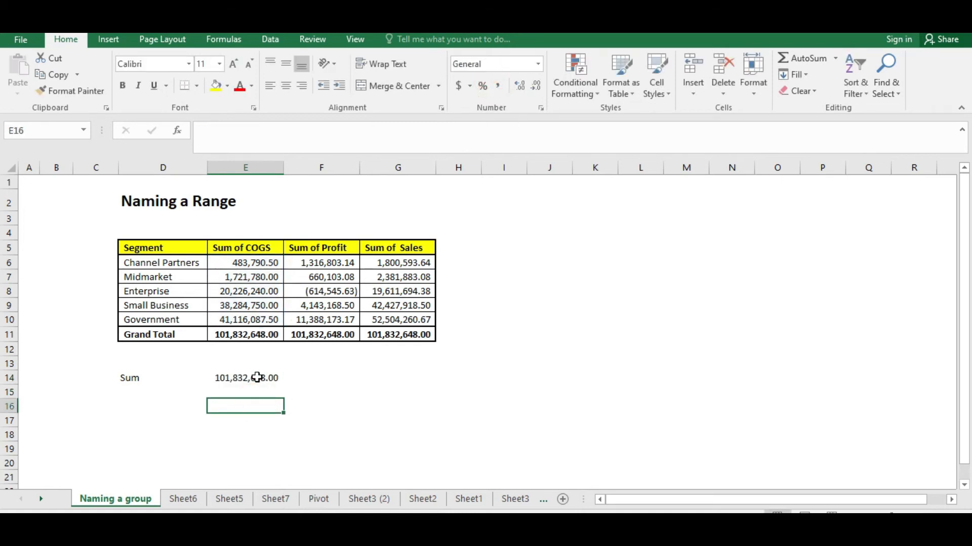
# Examine the COGS named range cells in the Sum of COGS column and the sum result
pyautogui.click(244, 378)
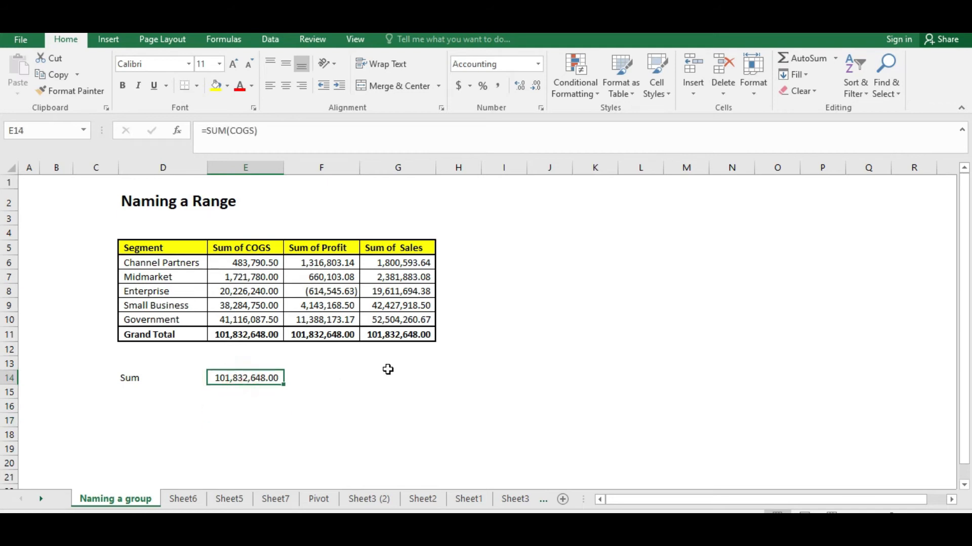
pyautogui.click(151, 387)
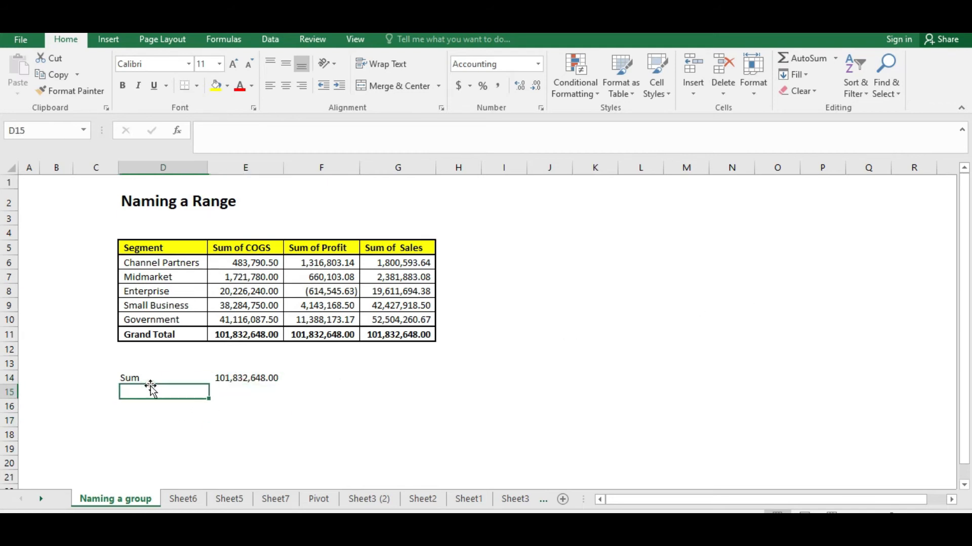
pyautogui.click(149, 364)
pyautogui.click(247, 379)
pyautogui.click(257, 405)
pyautogui.click(256, 391)
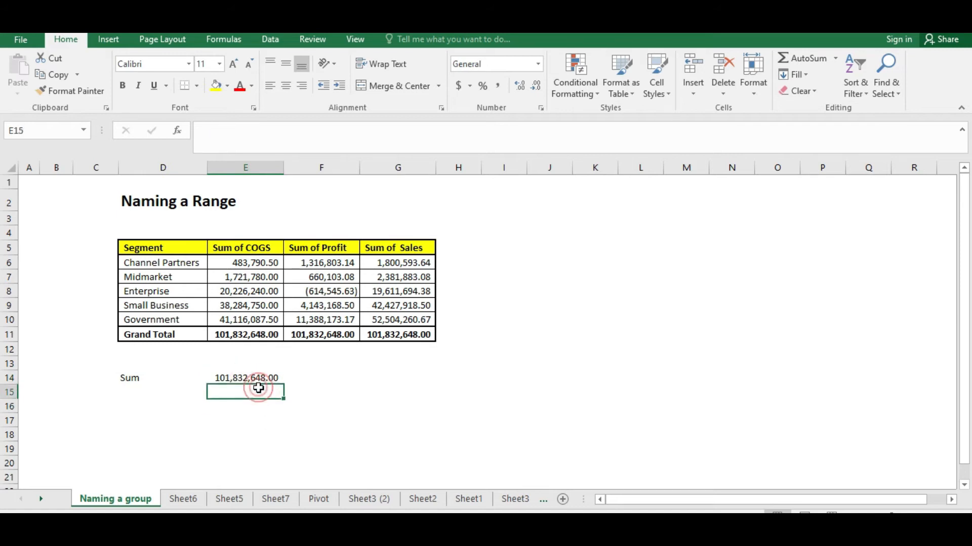
pyautogui.click(255, 251)
pyautogui.click(255, 261)
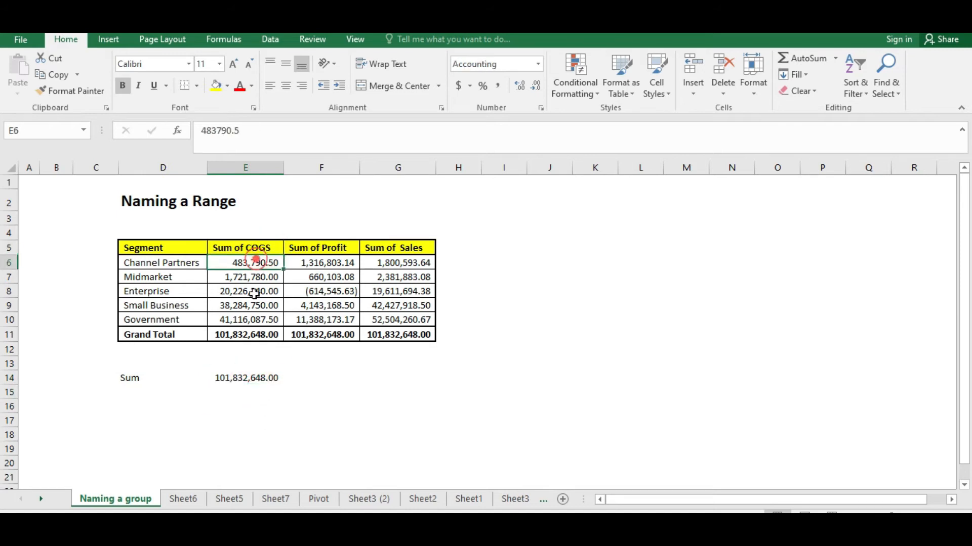
pyautogui.moveTo(254, 293); pyautogui.dragTo(249, 317)
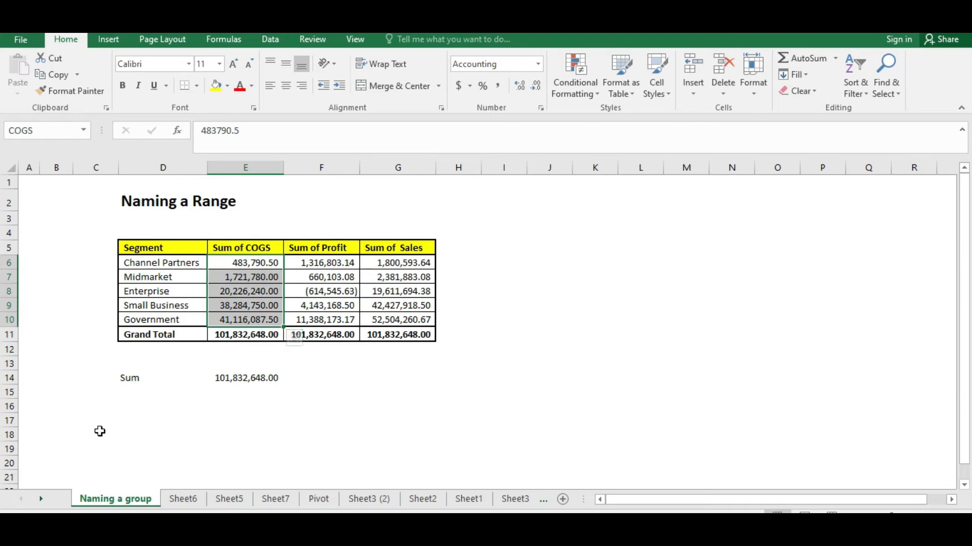
pyautogui.click(256, 381)
pyautogui.click(253, 265)
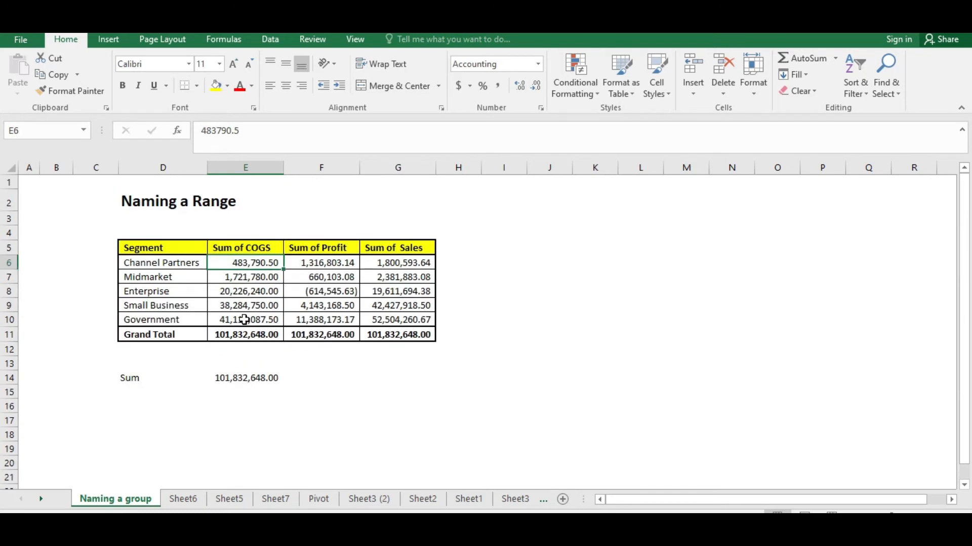
pyautogui.click(253, 277)
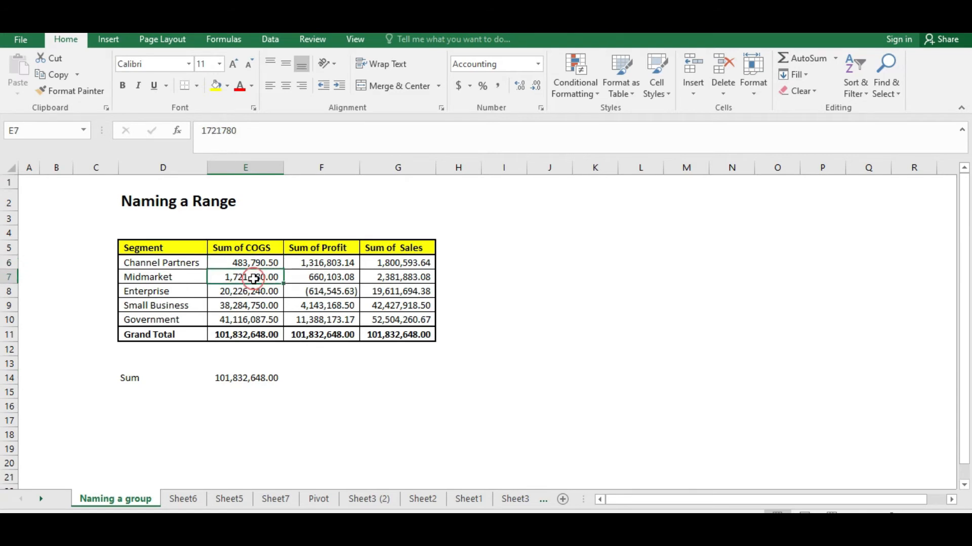
pyautogui.click(254, 263)
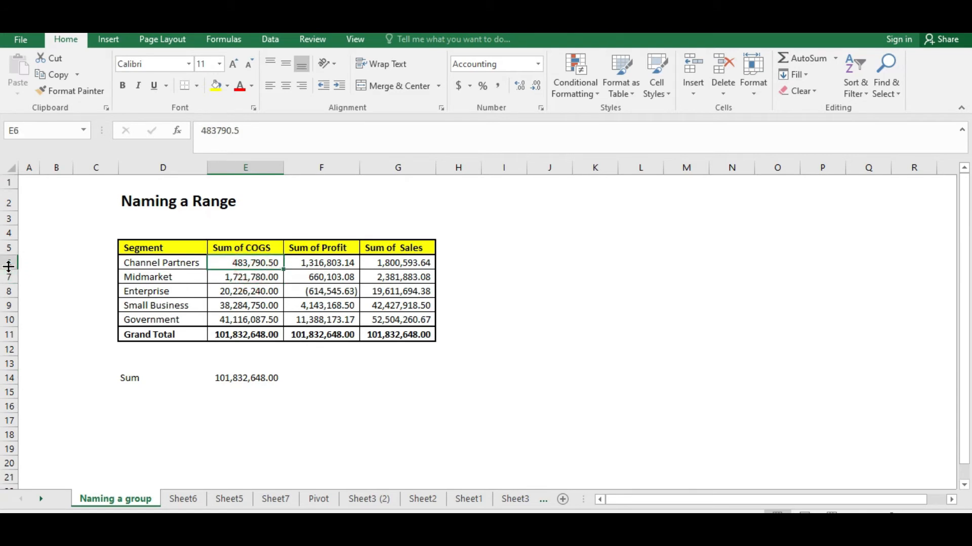
pyautogui.scroll(-20, 243, 342)
pyautogui.scroll(-16, 247, 342)
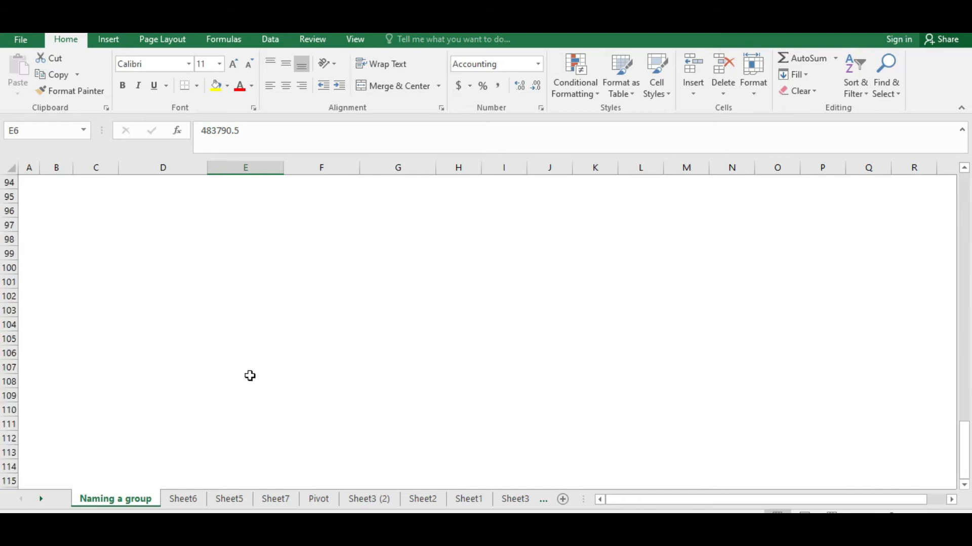
pyautogui.scroll(20, 249, 369)
pyautogui.scroll(7, 250, 371)
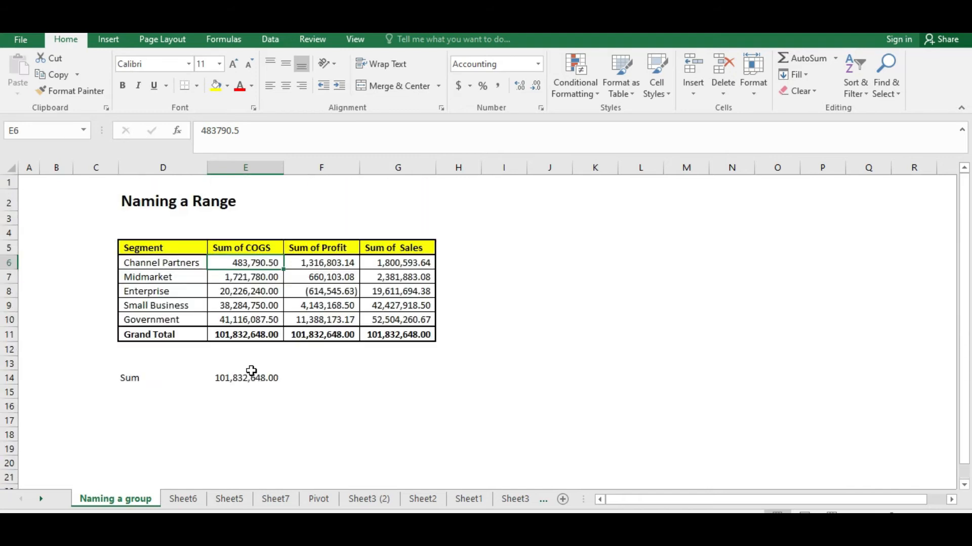
pyautogui.click(245, 320)
pyautogui.click(244, 289)
pyautogui.click(246, 264)
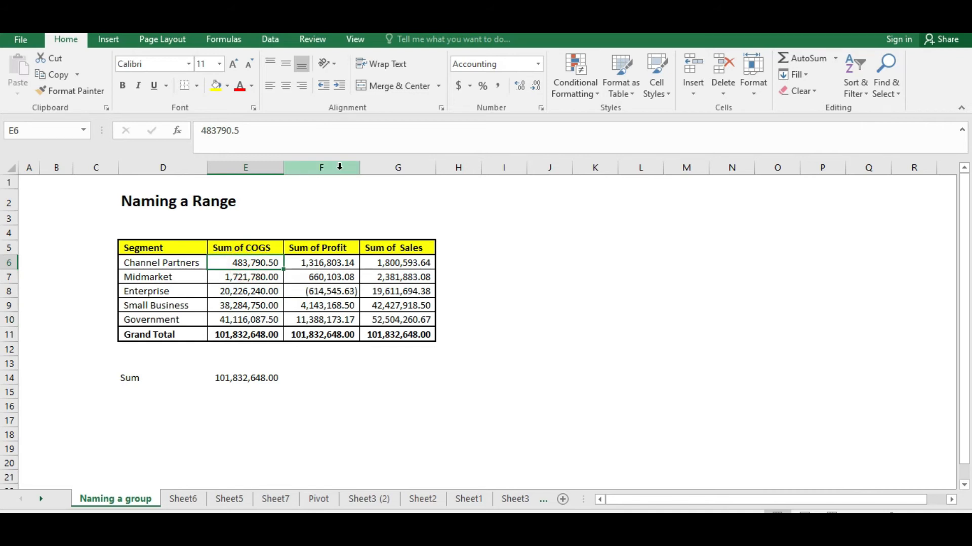
pyautogui.press('Up')
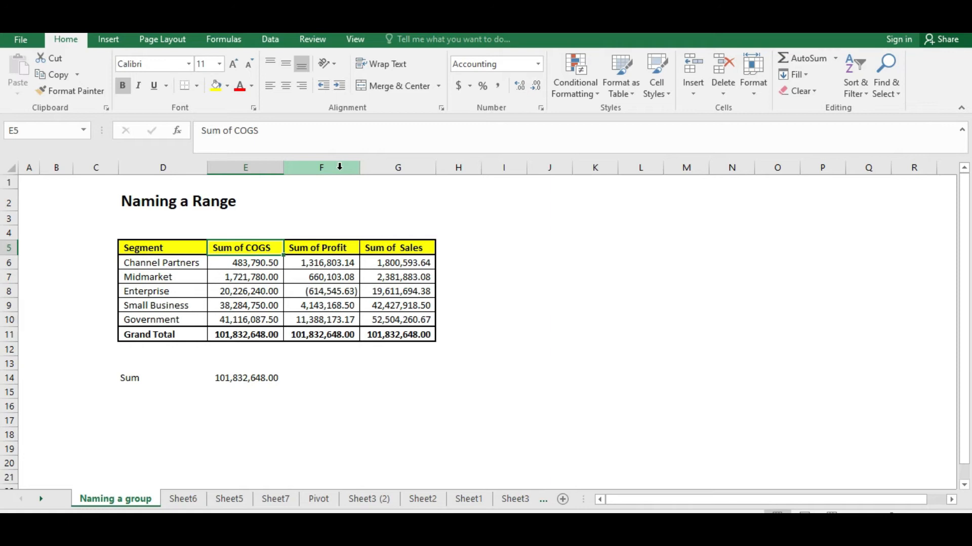
# Label cell D15 below Sum as Ave
pyautogui.press('Down')
pyautogui.press('Down')
pyautogui.press('Down')
pyautogui.press('Down')
pyautogui.press('Down')
pyautogui.press('Down')
pyautogui.press('Down')
pyautogui.press('Down')
pyautogui.press('Down')
pyautogui.press('Down')
pyautogui.press('Up')
pyautogui.press('Up')
pyautogui.press('Left')
pyautogui.press('Down')
pyautogui.press('Right')
pyautogui.press('Down')
pyautogui.press('Left')
pyautogui.write('Av')
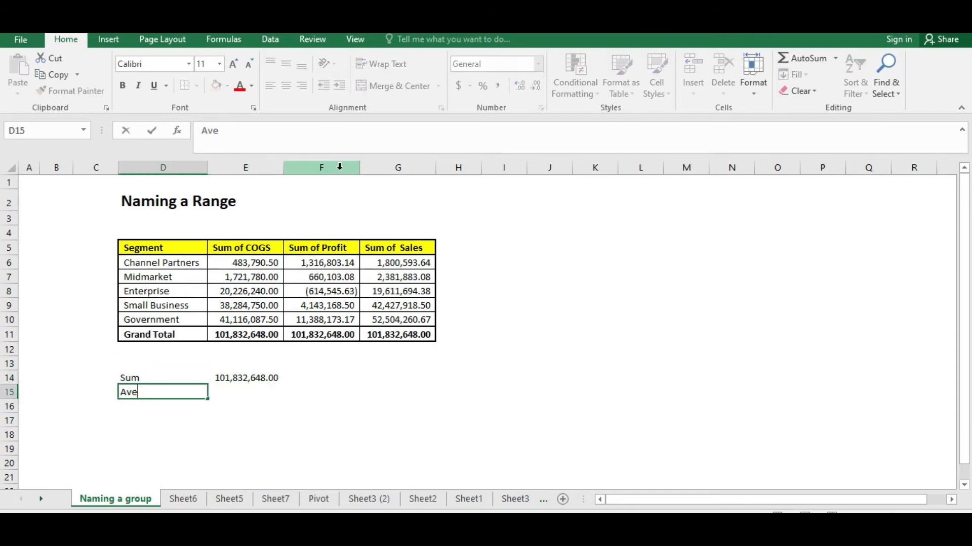
pyautogui.press('Return')
# Enter =AVERAGE(COGS) in cell E15 and apply comma number format to it
pyautogui.press('Right')
pyautogui.press('Up')
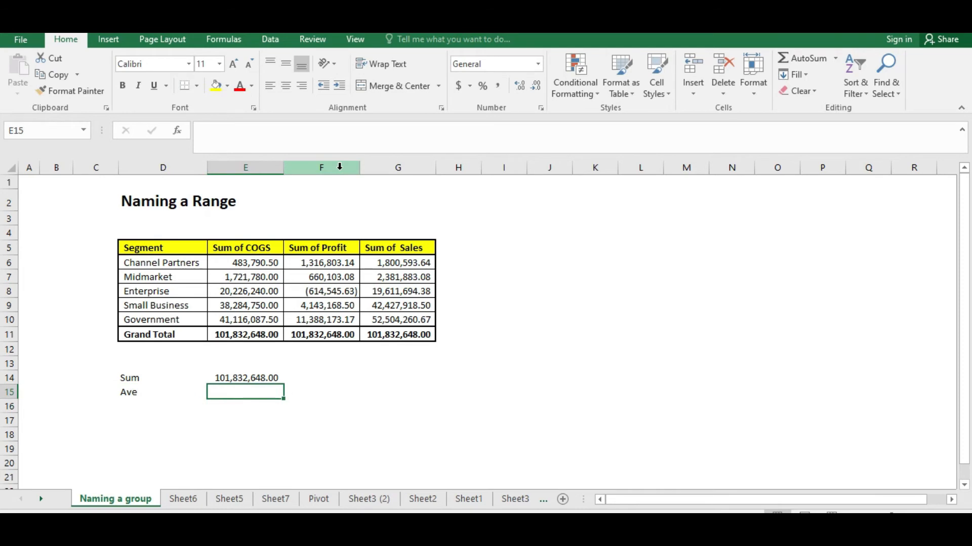
pyautogui.write('=ave')
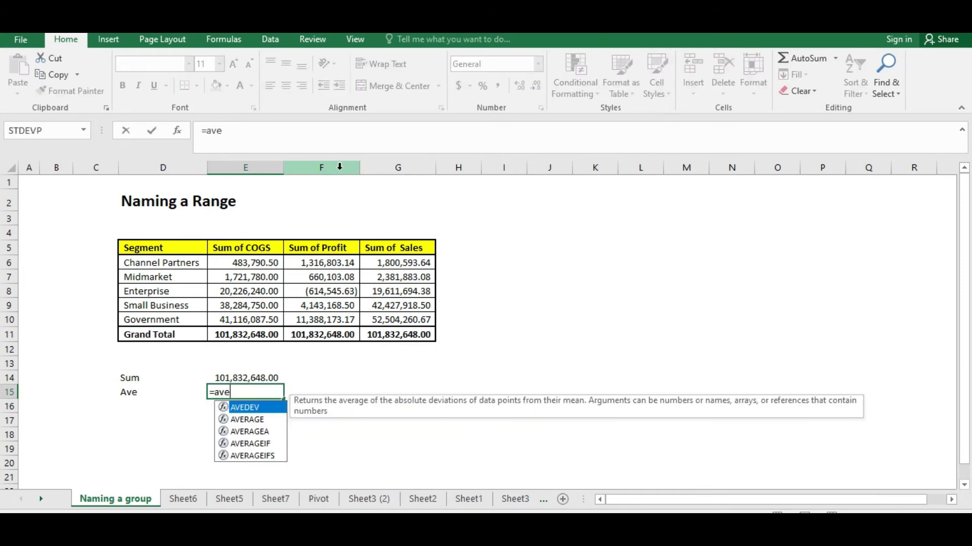
pyautogui.write('rage')
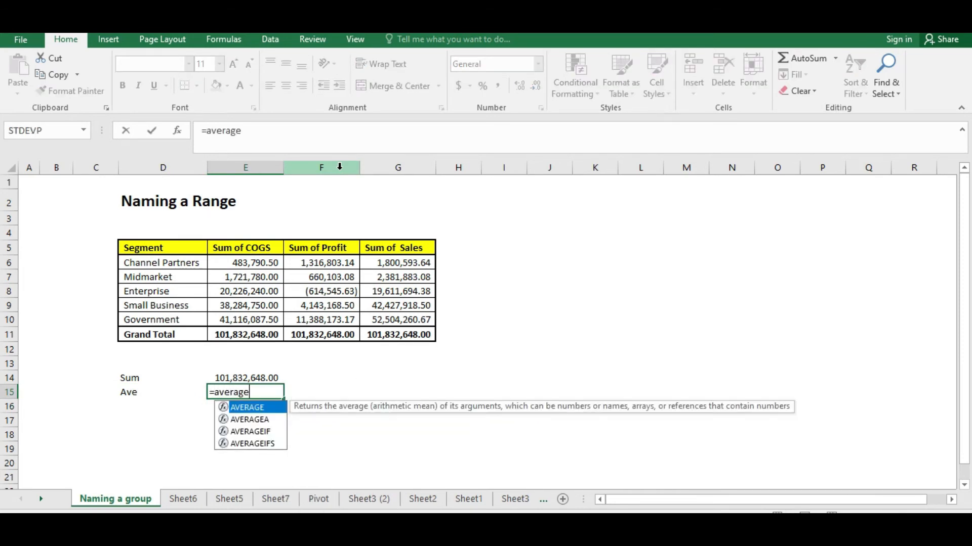
pyautogui.write('(Co')
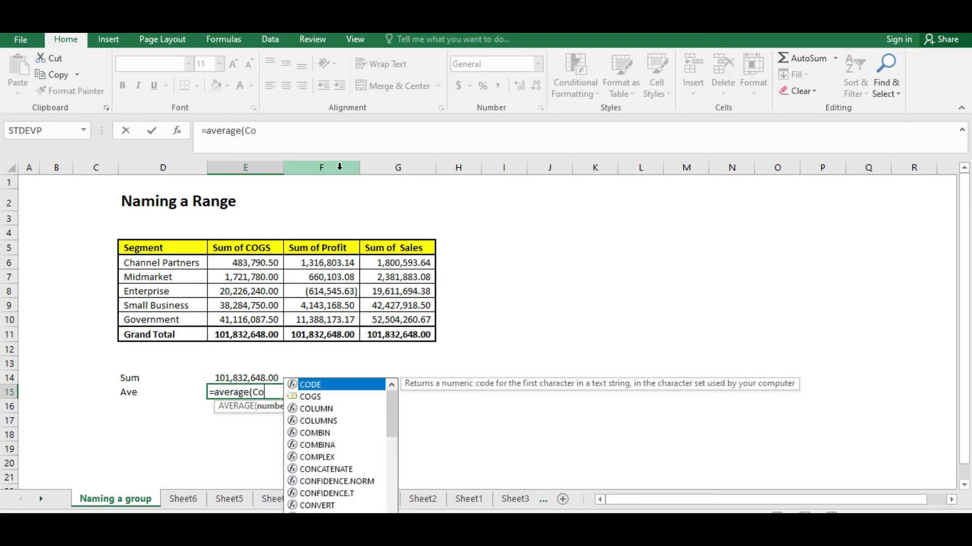
pyautogui.press('BackSpace')
pyautogui.write('OGS')
pyautogui.hotkey('ctrl', 'Return')
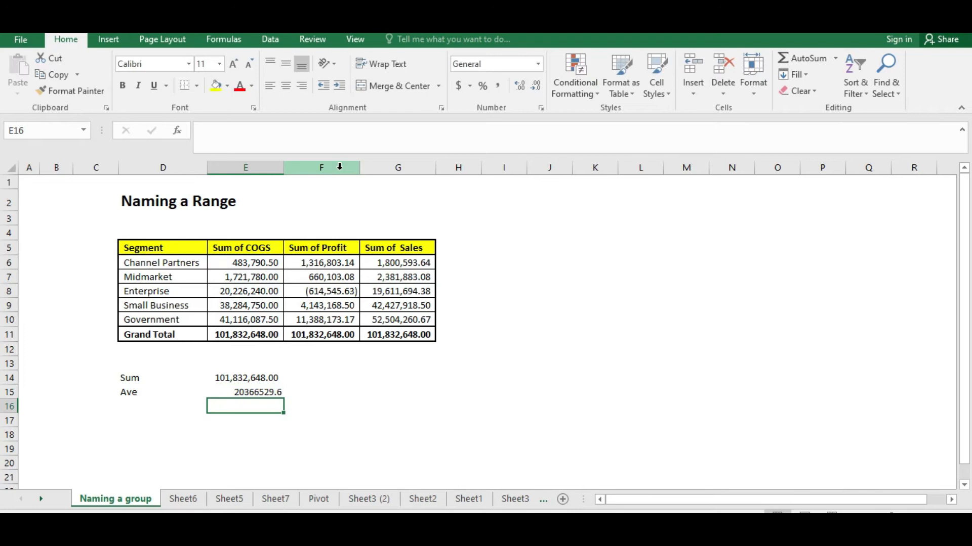
pyautogui.click(498, 86)
pyautogui.click(226, 449)
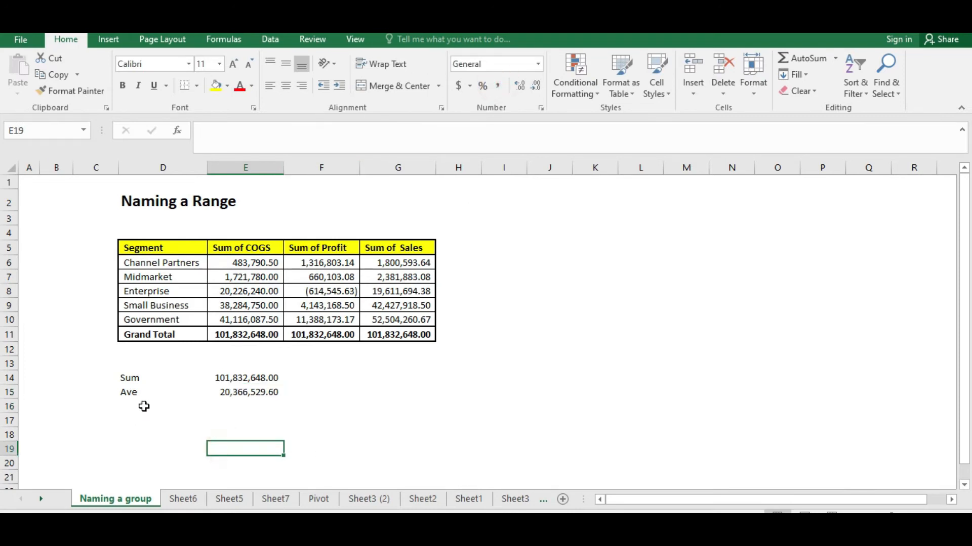
pyautogui.click(144, 406)
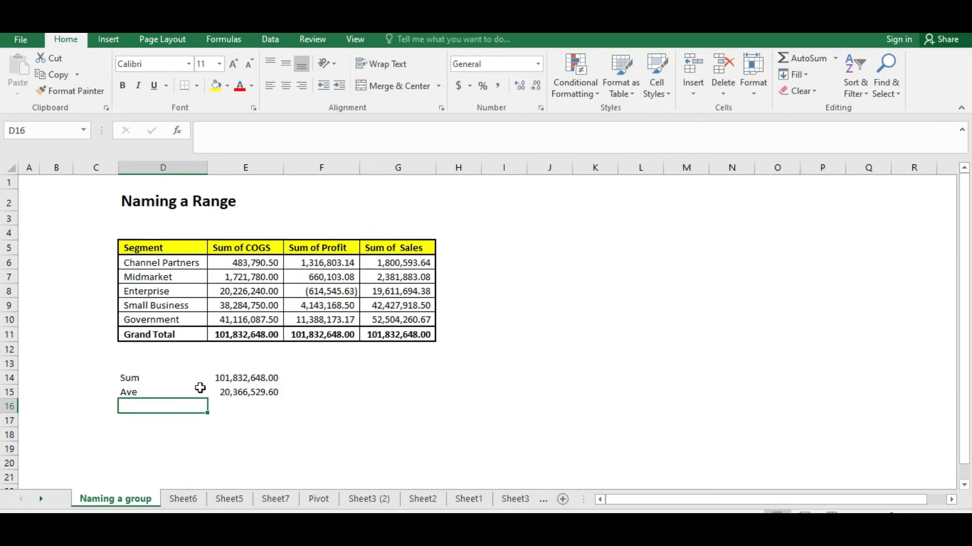
pyautogui.write('Sta')
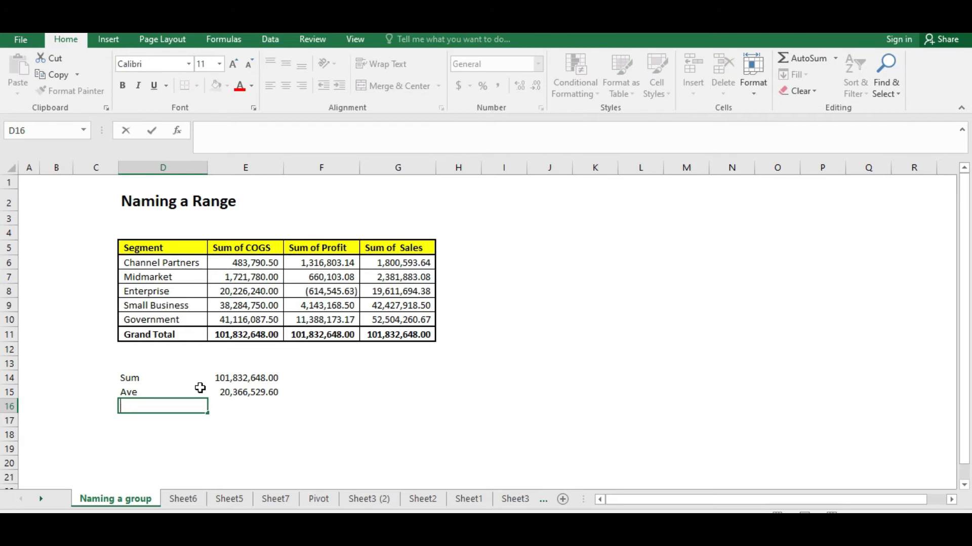
pyautogui.press('Escape')
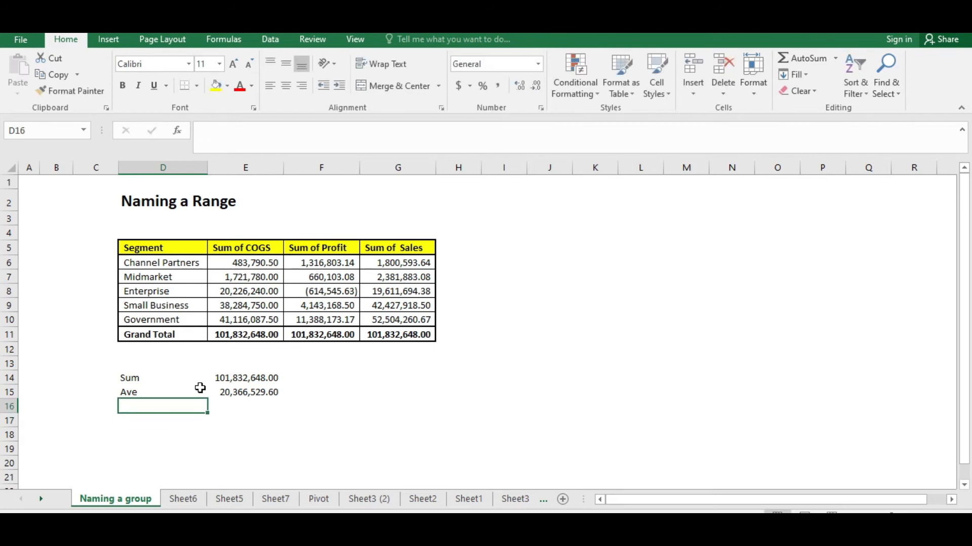
# Enter =SUM(PROFIT) in cell F14 beside the COGS sum
pyautogui.press('Right')
pyautogui.press('Right')
pyautogui.press('Up')
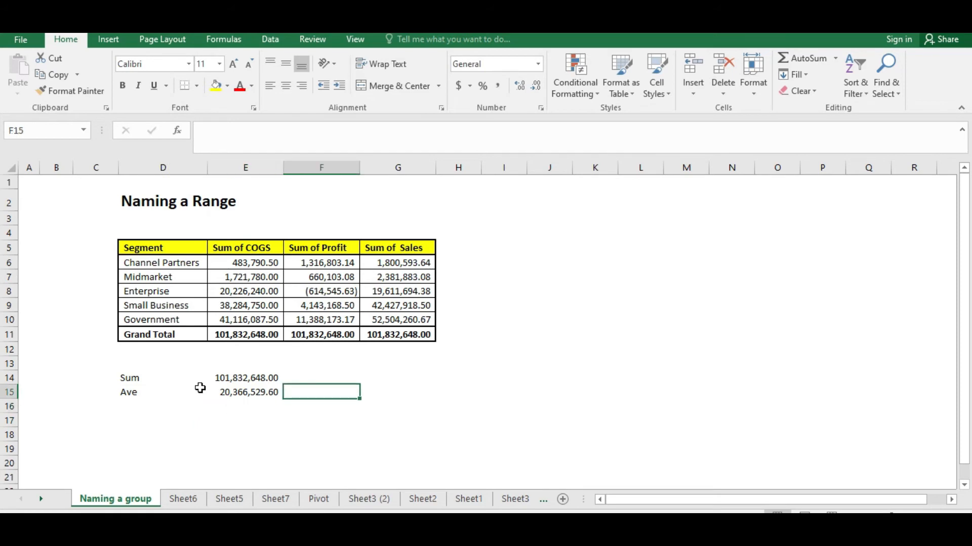
pyautogui.press('Left')
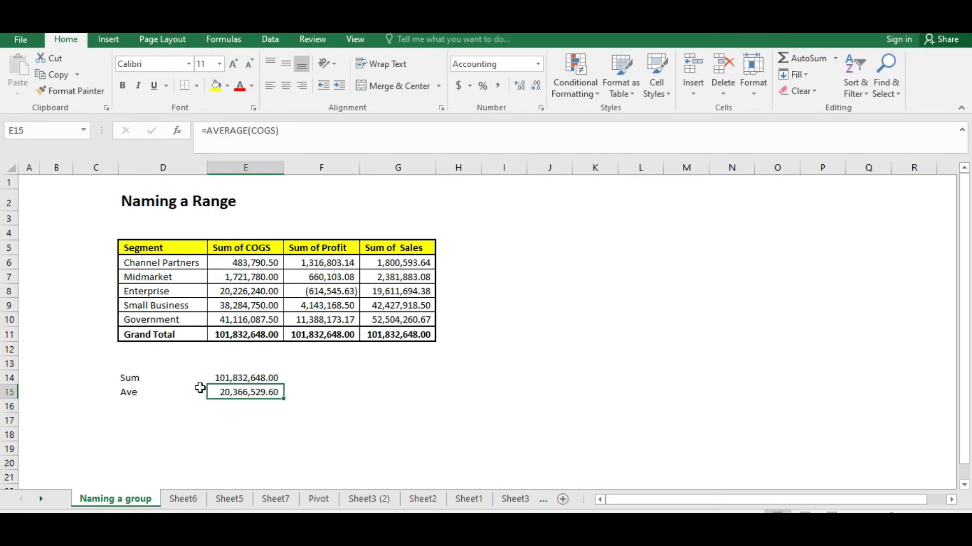
pyautogui.press('Right')
pyautogui.press('Up')
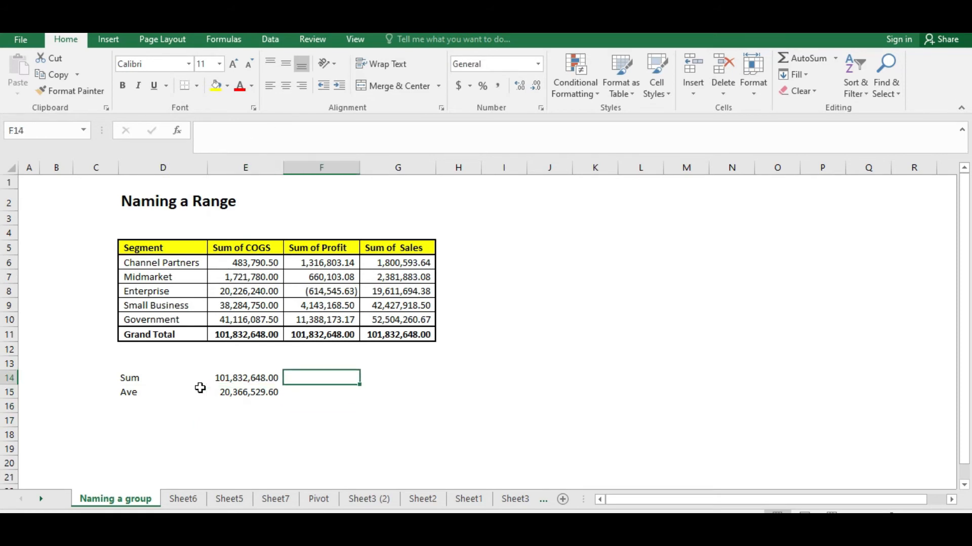
pyautogui.write('=')
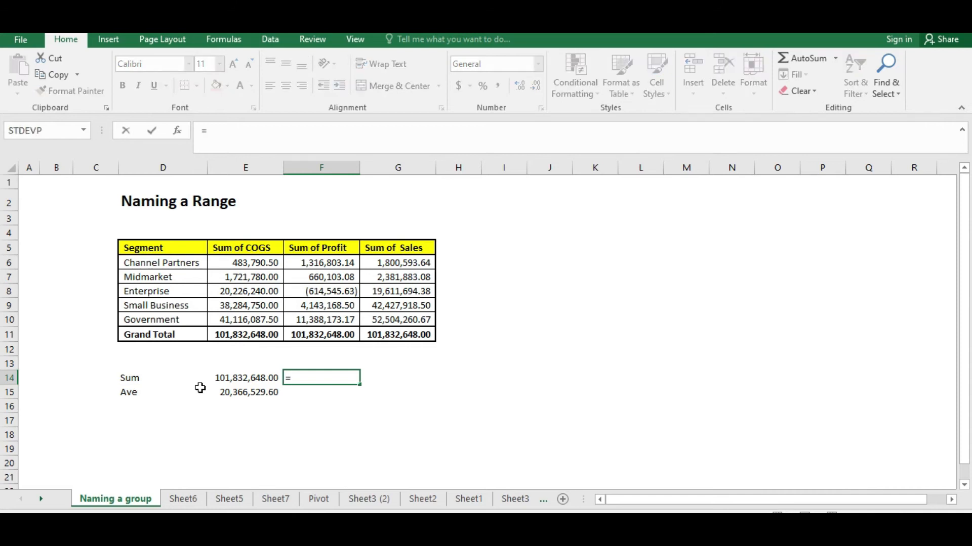
pyautogui.write('sum(profit')
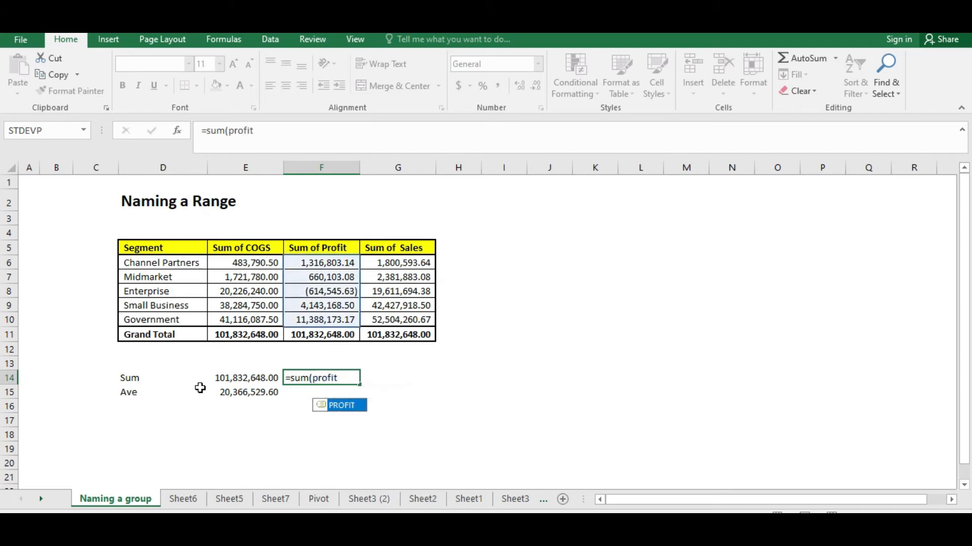
pyautogui.press('Return')
# Apply comma number format to cells F14 through G16
pyautogui.press('Up')
pyautogui.moveTo(287, 376); pyautogui.dragTo(393, 405)
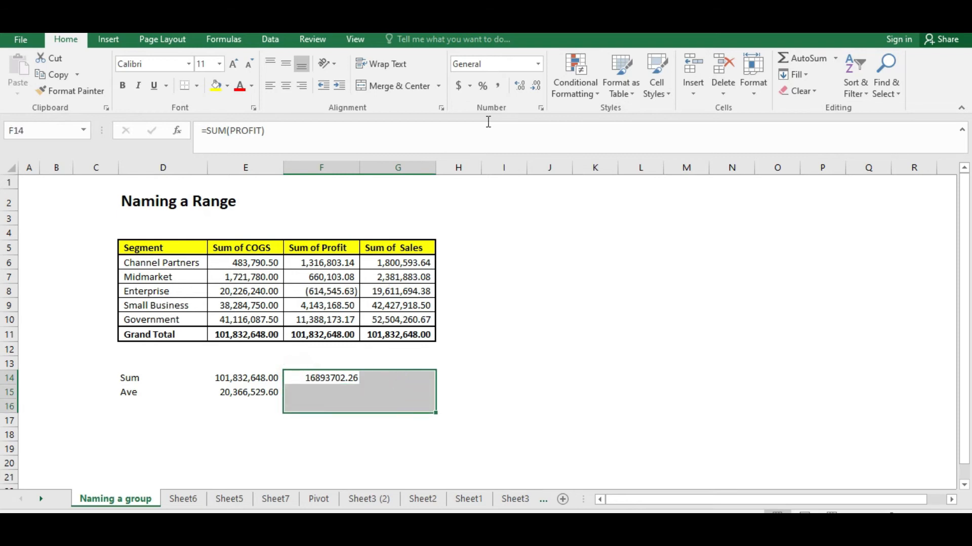
pyautogui.click(498, 85)
pyautogui.click(289, 392)
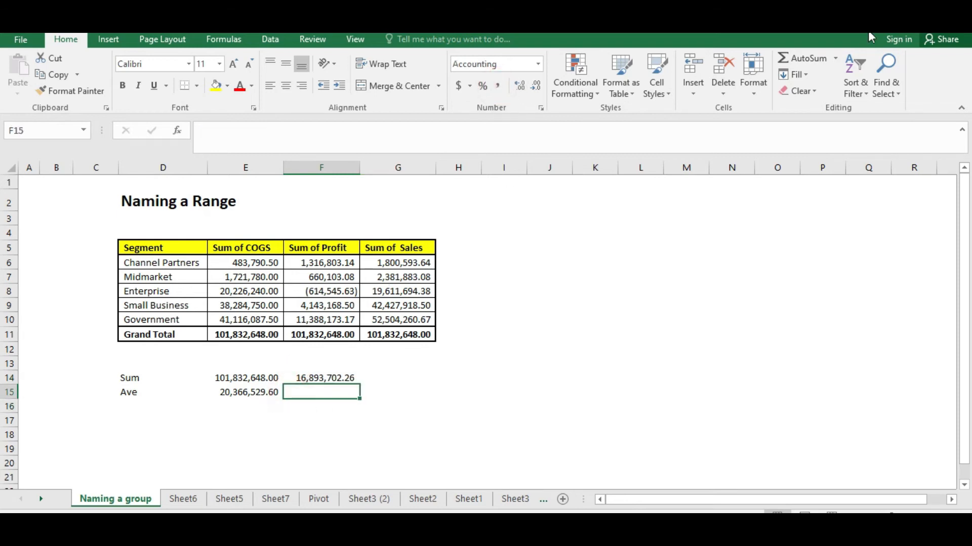
pyautogui.write('s')
pyautogui.write('avg')
pyautogui.write('era')
pyautogui.press('Escape')
# Enter =AVERAGE(PROFIT) in cell F15
pyautogui.write('=avera')
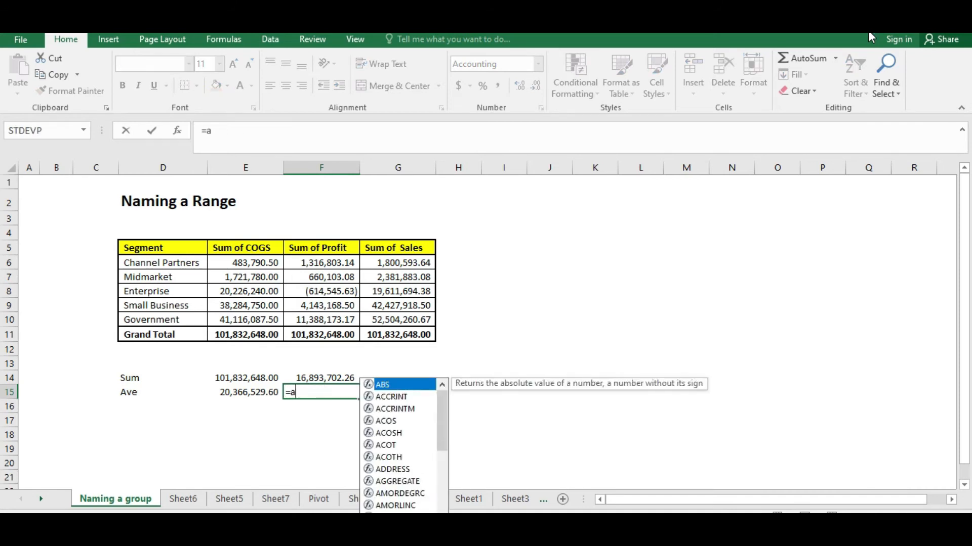
pyautogui.write('(')
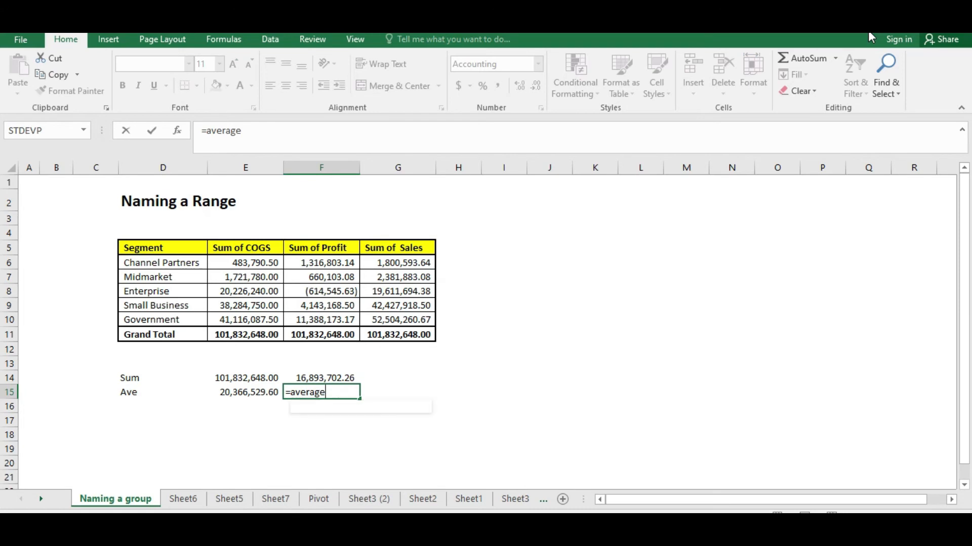
pyautogui.write('profit')
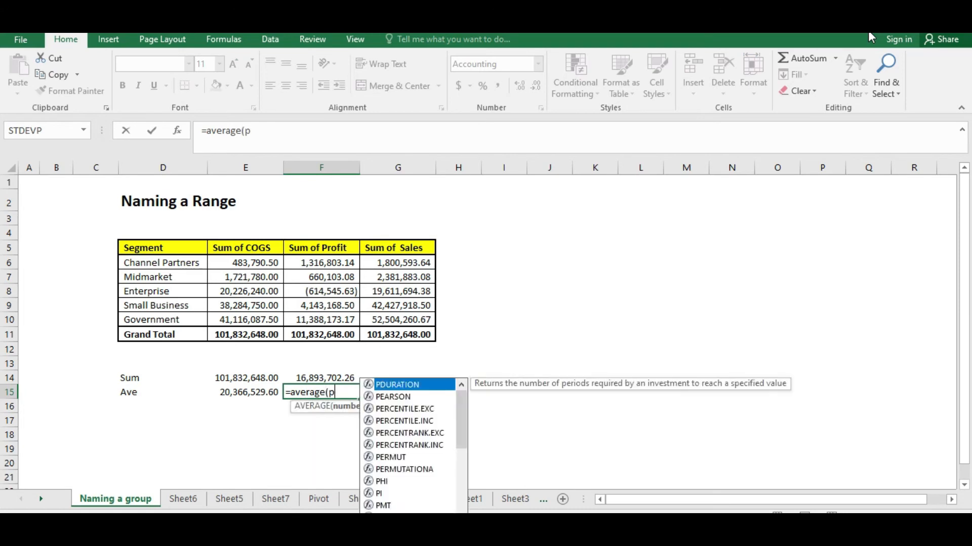
pyautogui.press('Return')
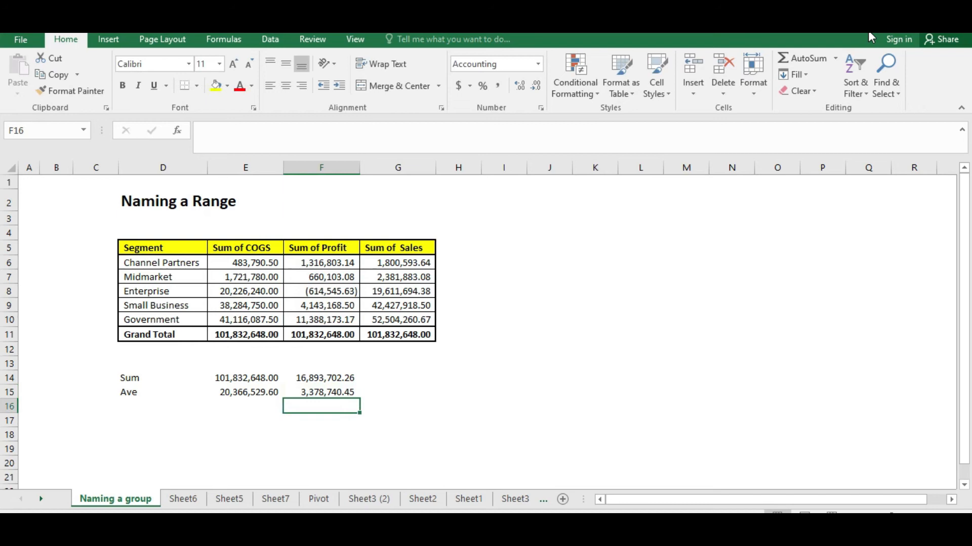
pyautogui.press('Right')
pyautogui.press('Up')
pyautogui.press('Up')
pyautogui.press('Up')
pyautogui.press('Left')
pyautogui.press('Down')
pyautogui.press('Right')
pyautogui.press('Right')
pyautogui.press('Down')
pyautogui.press('Left')
pyautogui.press('Up')
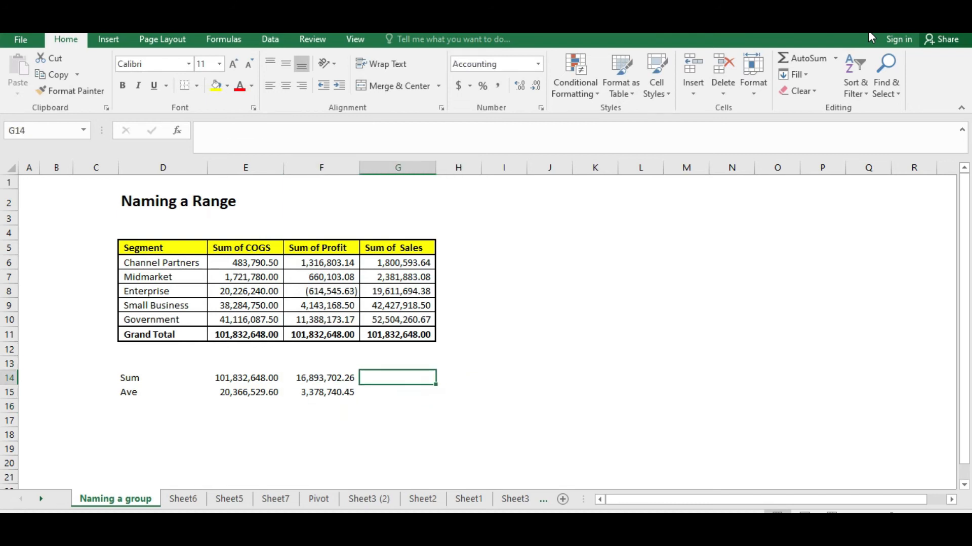
# Enter =SUM(Sales) in cell G14, correcting the range name to Sales
pyautogui.write('=sum(sale')
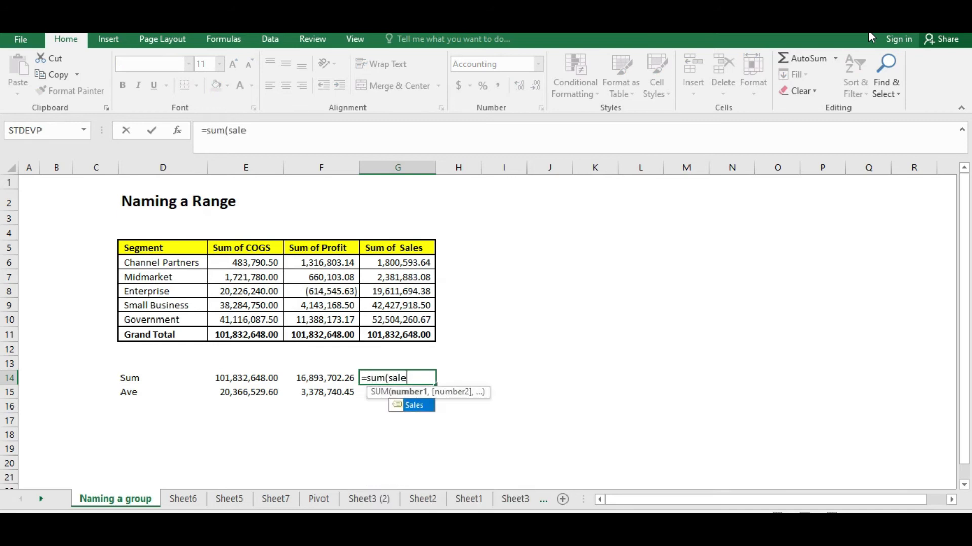
pyautogui.press('Return')
pyautogui.press('Up')
pyautogui.press('F2')
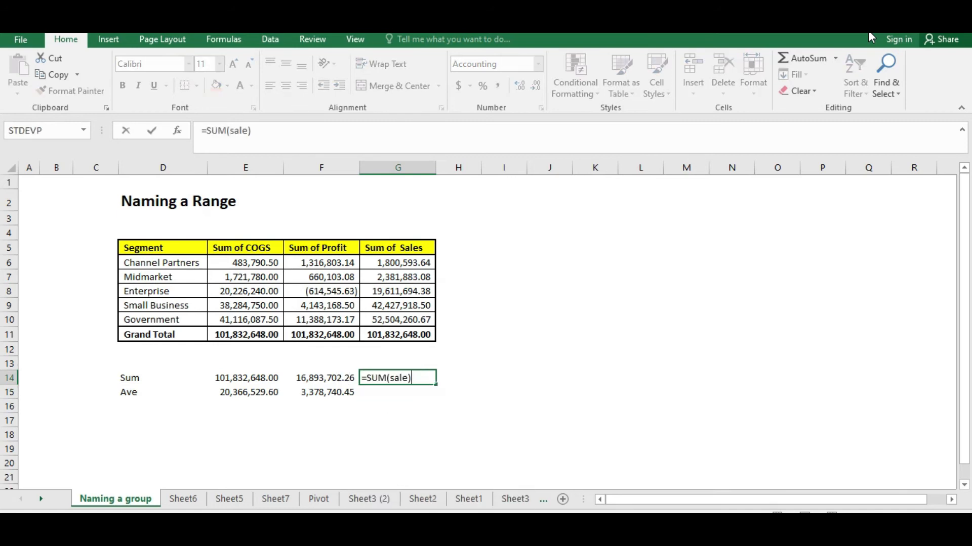
pyautogui.press('BackSpace')
pyautogui.write('s')
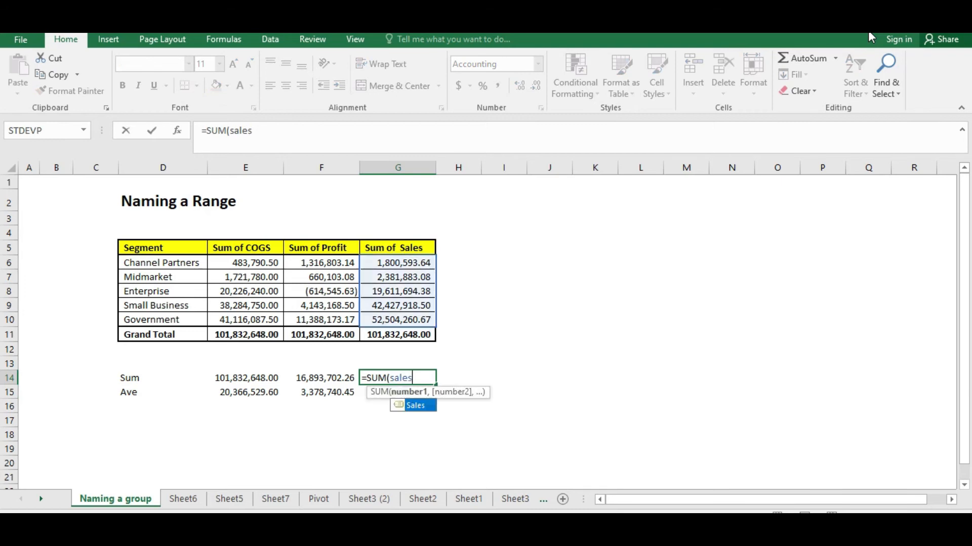
pyautogui.press('Return')
# Enter =AVERAGE(Sales) in cell G15
pyautogui.press('Up')
pyautogui.press('Down')
pyautogui.press('Up')
pyautogui.press('Down')
pyautogui.press('Left')
pyautogui.press('Right')
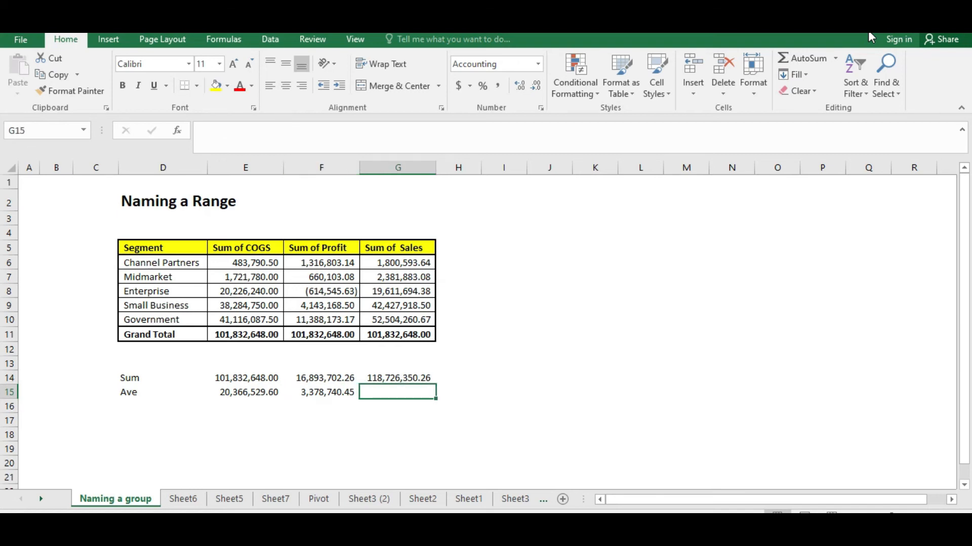
pyautogui.write('=aver')
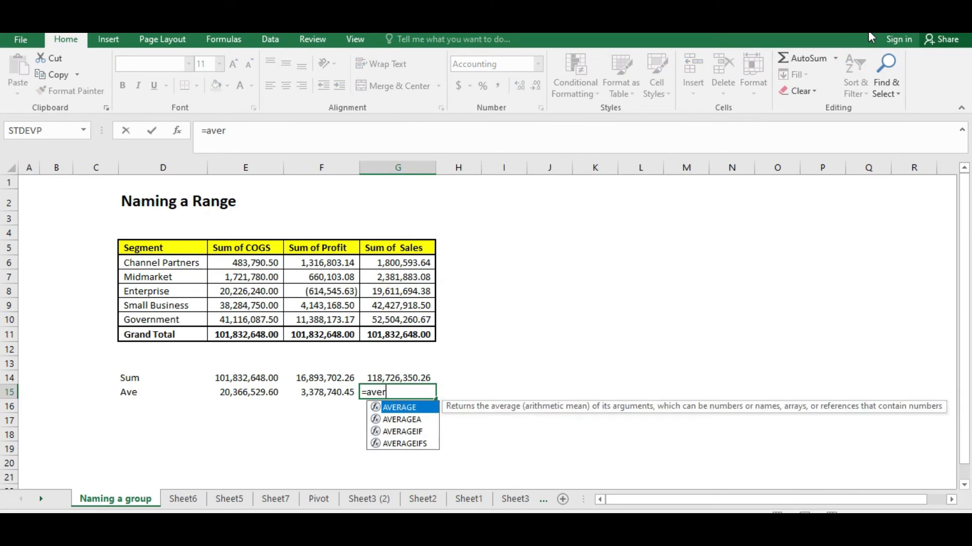
pyautogui.press('Down')
pyautogui.press('Up')
pyautogui.write('ge(sales')
pyautogui.press('Return')
pyautogui.press('Right')
pyautogui.press('Up')
pyautogui.press('Up')
pyautogui.press('Up')
pyautogui.press('Right')
pyautogui.press('Up')
pyautogui.press('Up')
pyautogui.press('Right')
pyautogui.press('Up')
pyautogui.press('Right')
pyautogui.press('Up')
pyautogui.press('Left')
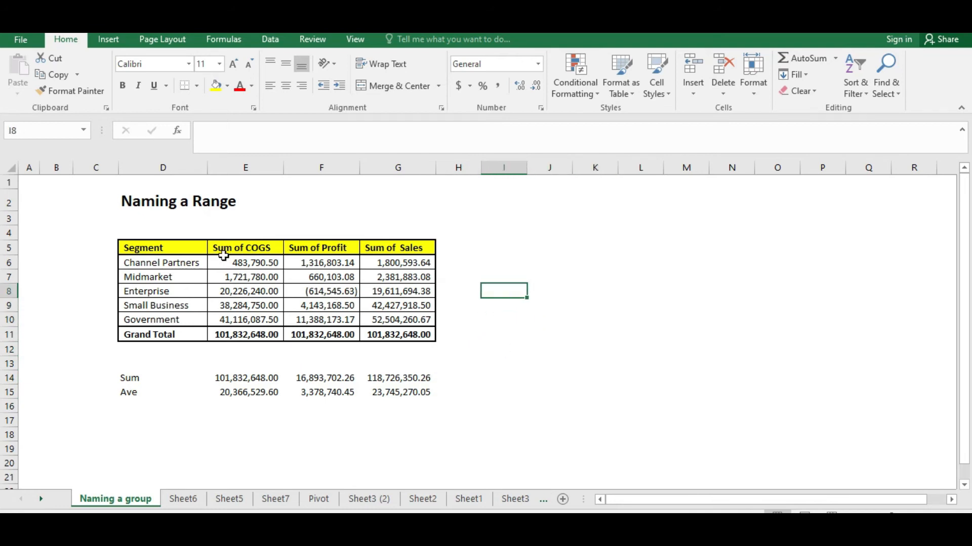
pyautogui.click(183, 259)
pyautogui.moveTo(145, 264); pyautogui.dragTo(462, 321)
pyautogui.click(532, 261)
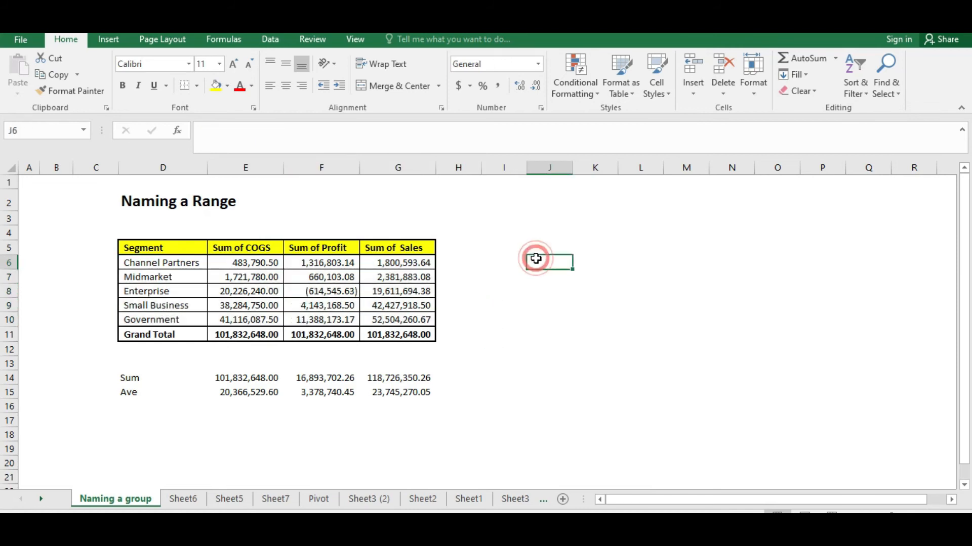
# Widen column I and apply comma number format to it
pyautogui.click(519, 170)
pyautogui.click(509, 233)
pyautogui.moveTo(528, 169); pyautogui.dragTo(546, 169)
pyautogui.click(516, 168)
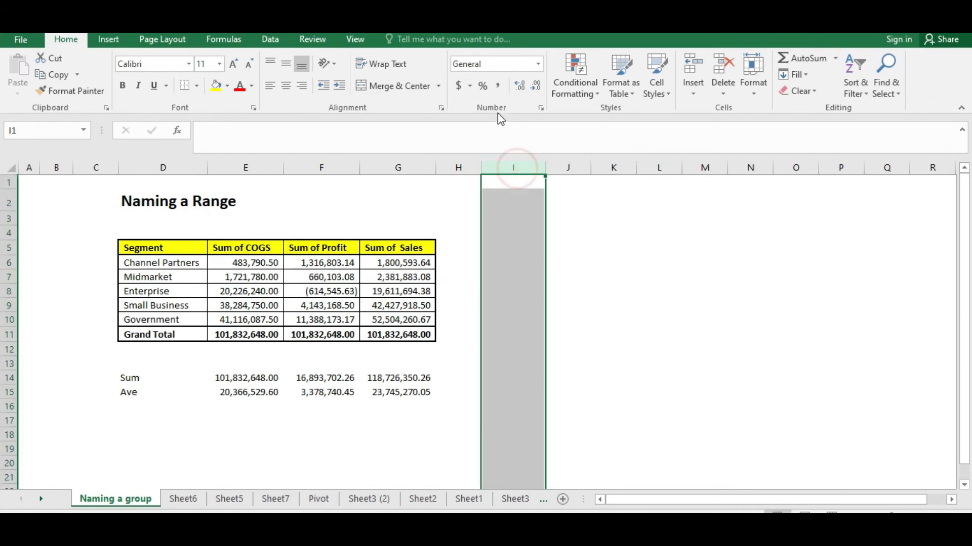
pyautogui.click(499, 87)
pyautogui.click(503, 262)
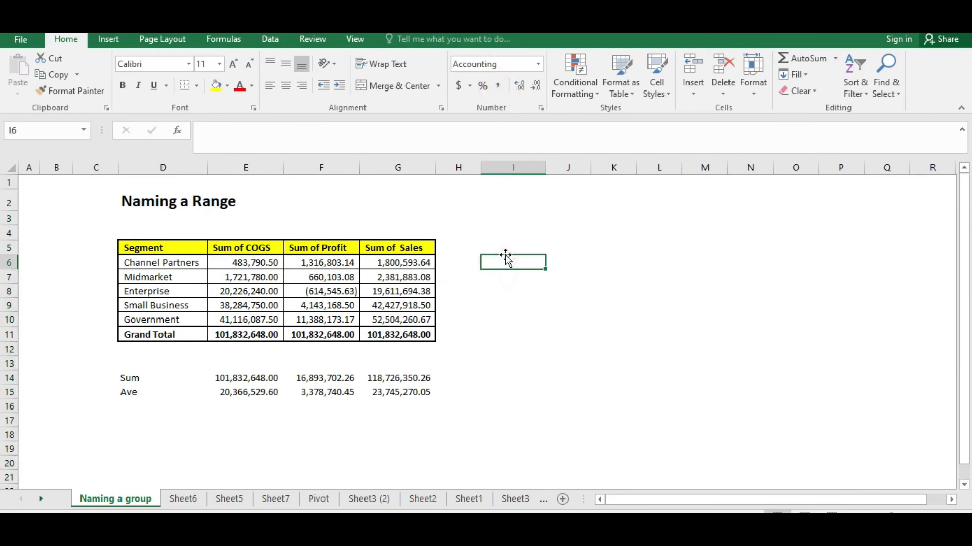
# Enter =SUM(Channel_Partners) in cell I6 using the named range from autocomplete
pyautogui.write('=sum(')
pyautogui.press('Left')
pyautogui.press('Left')
pyautogui.press('Right')
pyautogui.press('Right')
pyautogui.press('BackSpace')
pyautogui.write('channe')
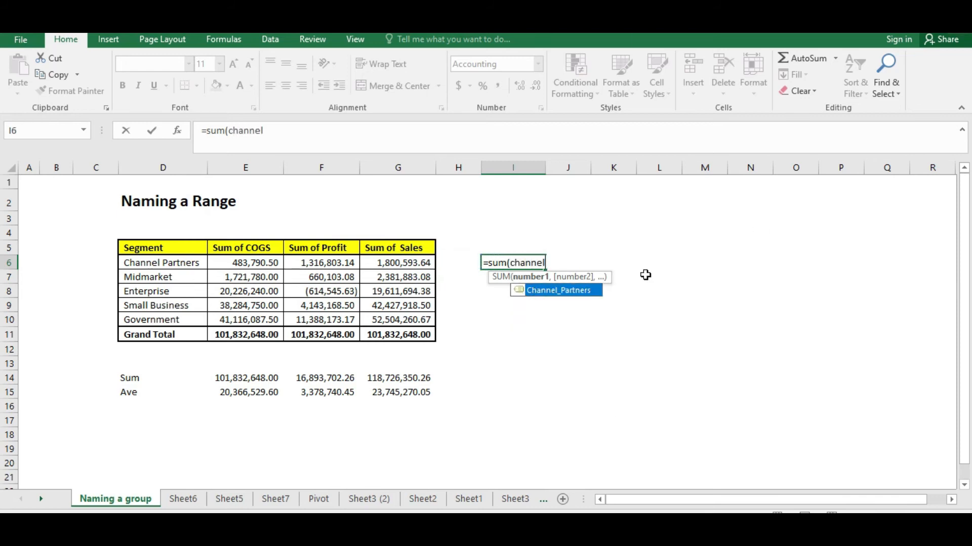
pyautogui.doubleClick(539, 293)
pyautogui.write('\\')
pyautogui.press('BackSpace')
pyautogui.click(539, 291)
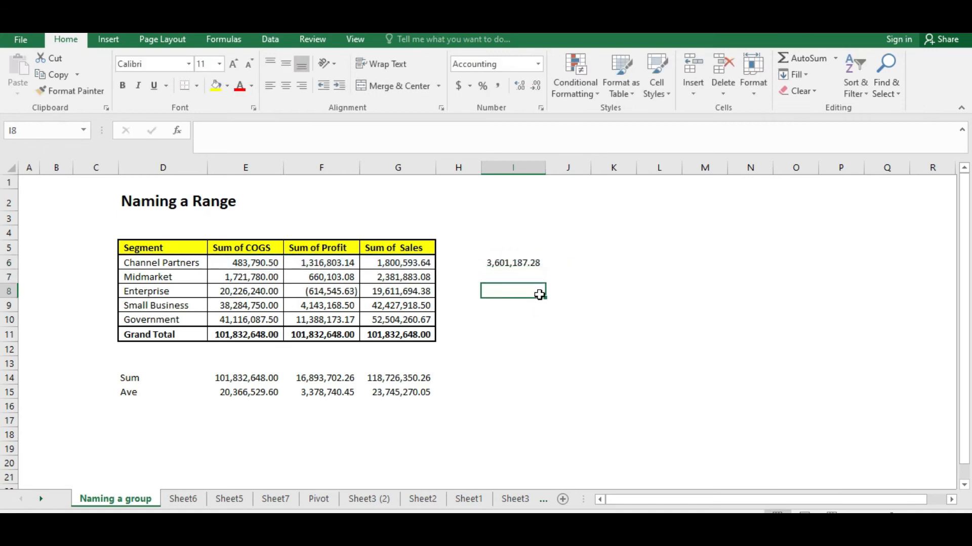
pyautogui.click(503, 262)
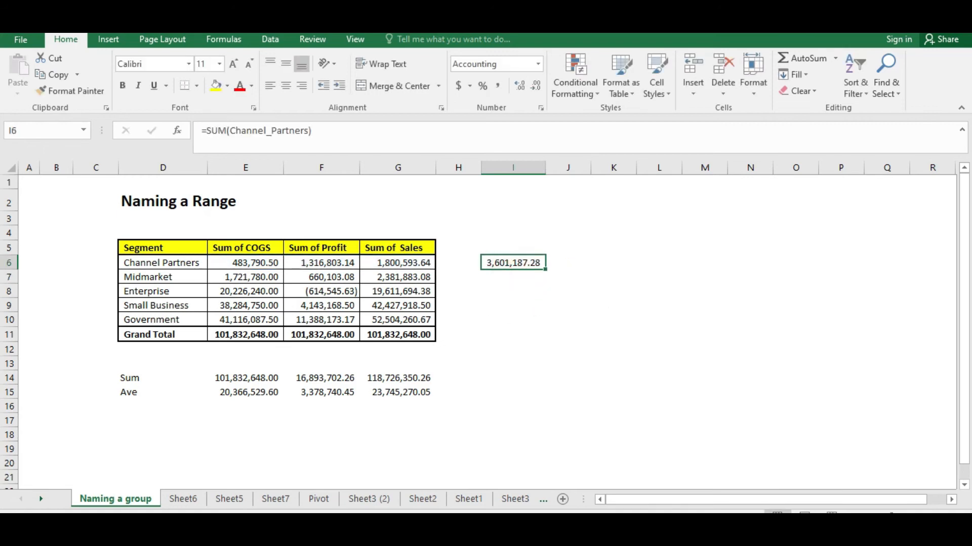
# Enter =SUM(Midmarket) in cell I7 and copy the cell
pyautogui.click(514, 277)
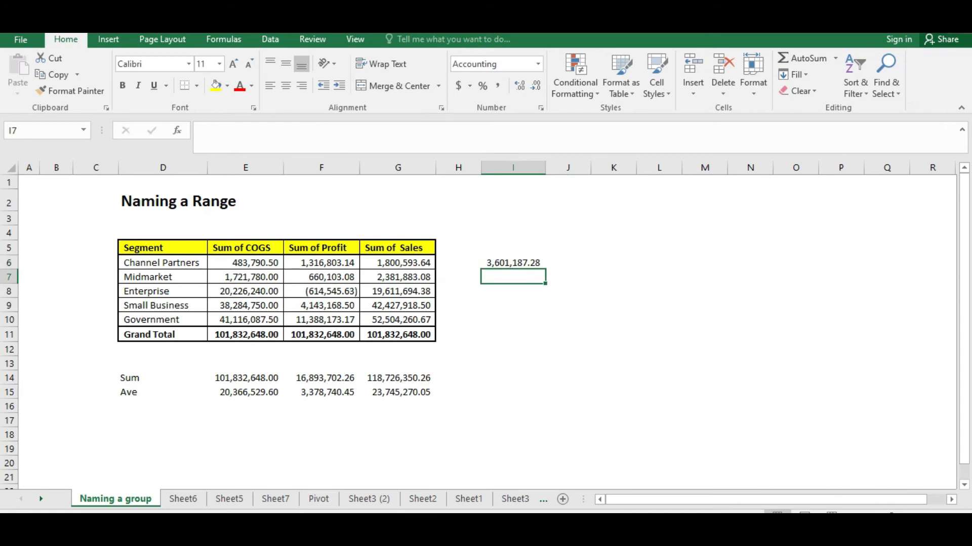
pyautogui.write('=sum')
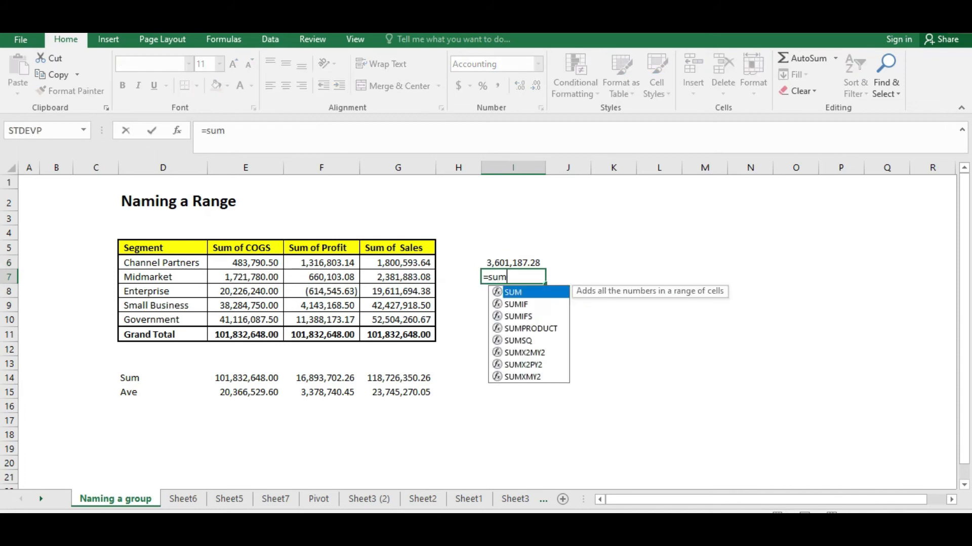
pyautogui.write('(mids')
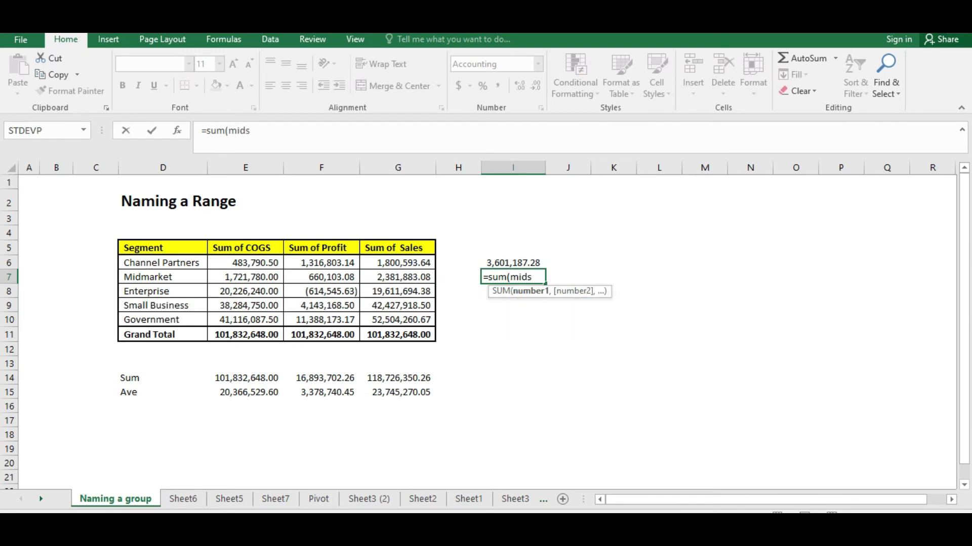
pyautogui.press('BackSpace')
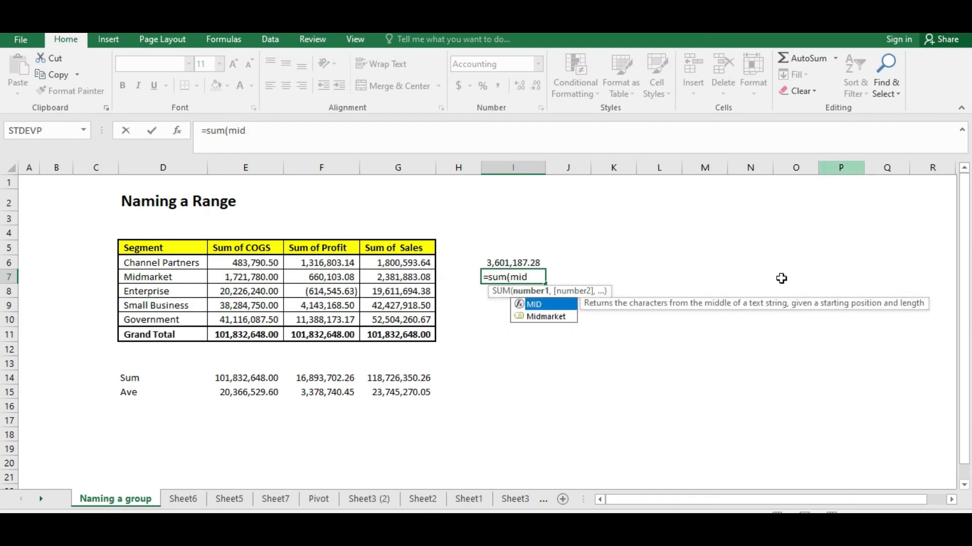
pyautogui.doubleClick(532, 318)
pyautogui.click(532, 318)
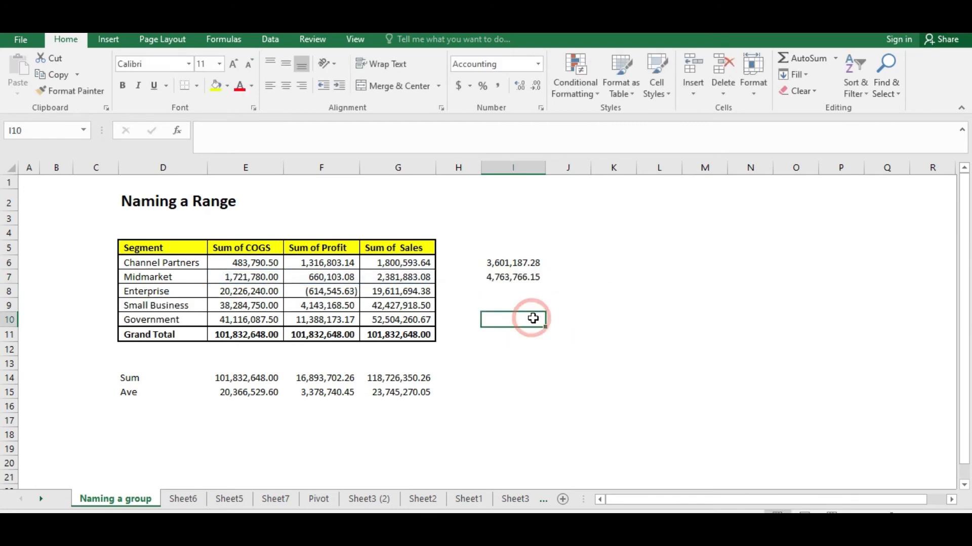
pyautogui.click(525, 287)
pyautogui.click(521, 277)
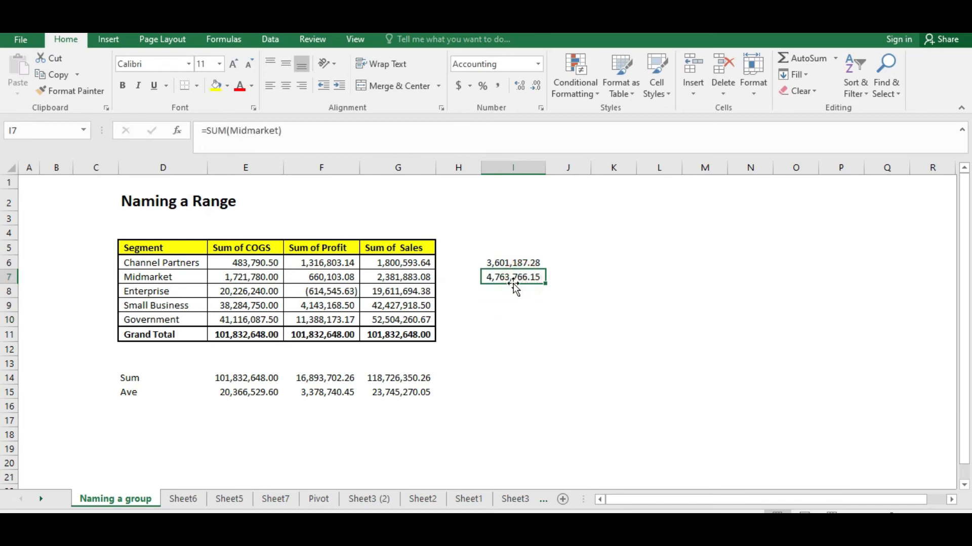
pyautogui.hotkey('ctrl', 'c')
# Enter =SUM(Enterprise) in cell I8
pyautogui.press('Down')
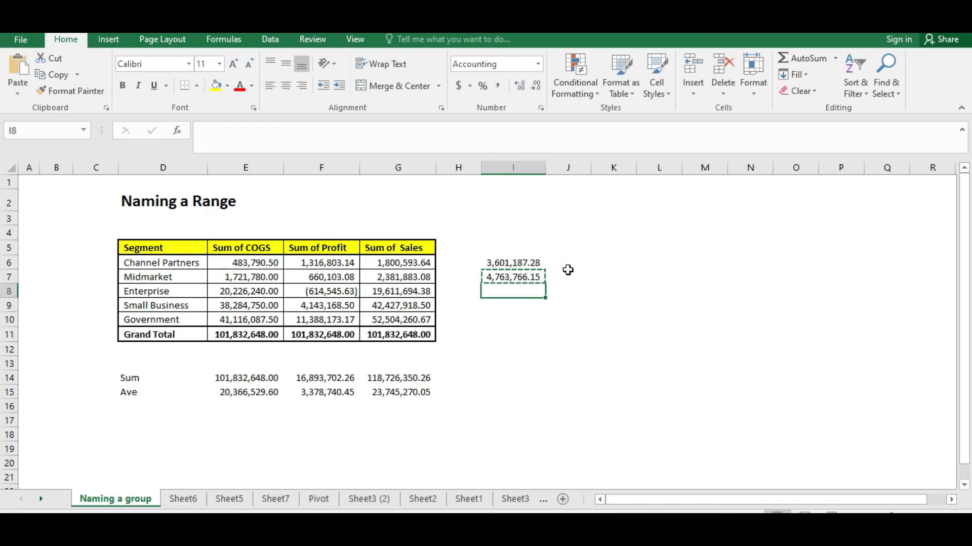
pyautogui.write('=')
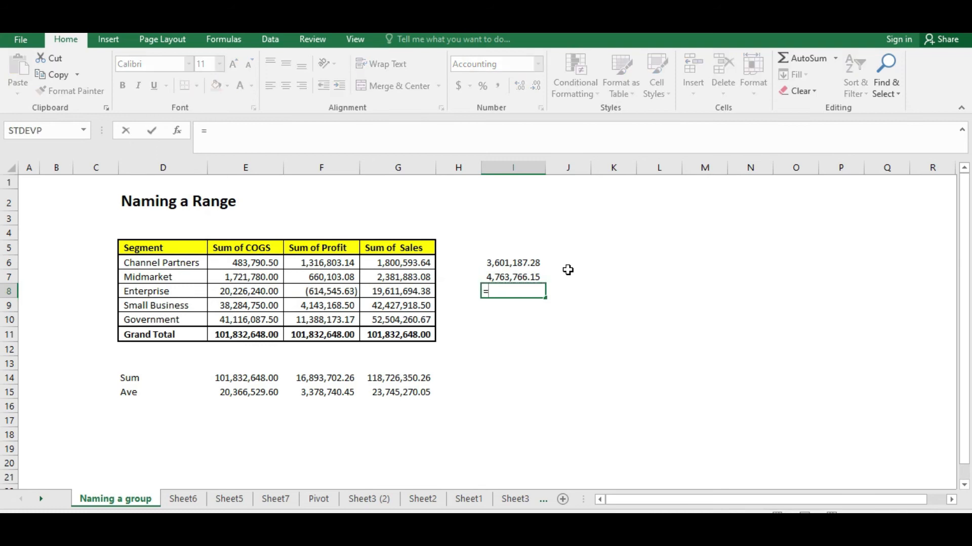
pyautogui.write('sum(')
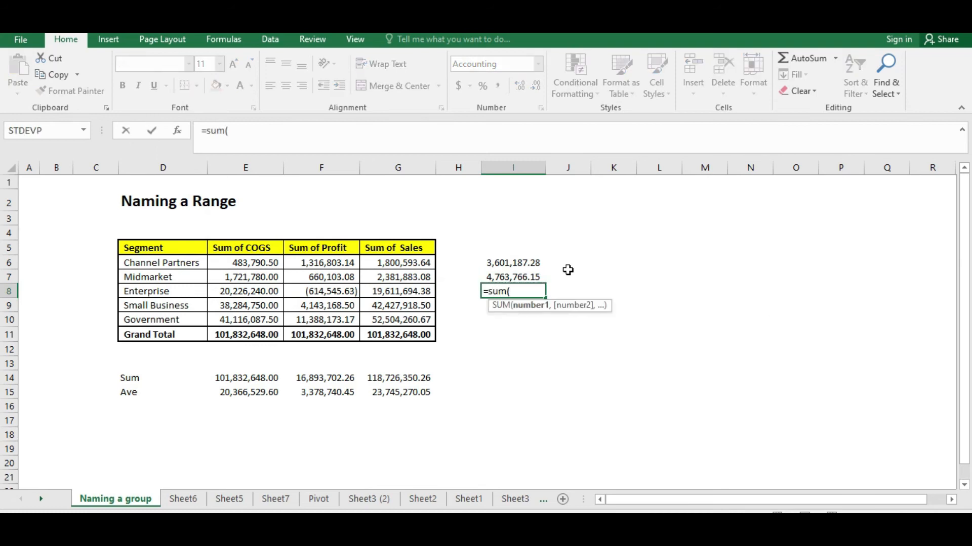
pyautogui.write('ent')
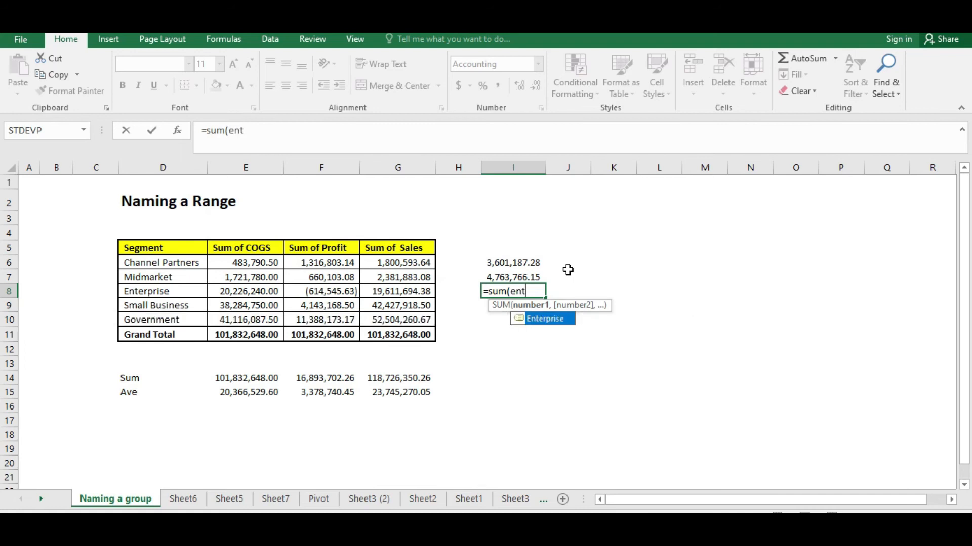
pyautogui.doubleClick(536, 319)
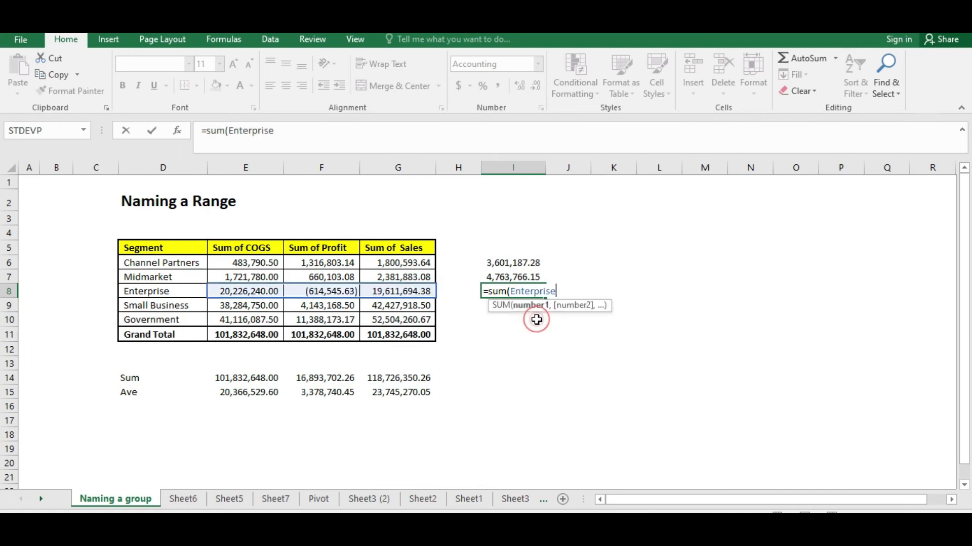
pyautogui.press('Return')
# Autofit the width of column I to its values
pyautogui.write('3')
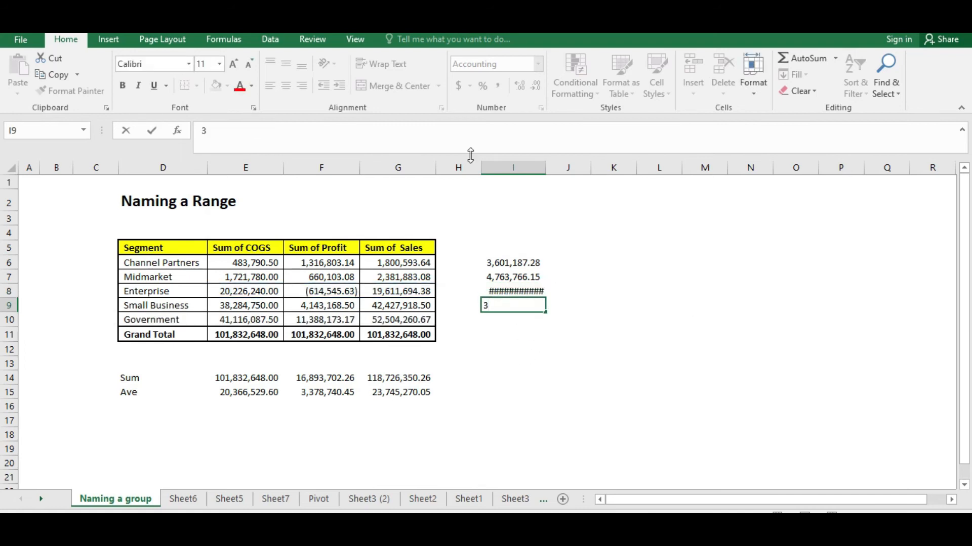
pyautogui.click(547, 166)
pyautogui.doubleClick(545, 169)
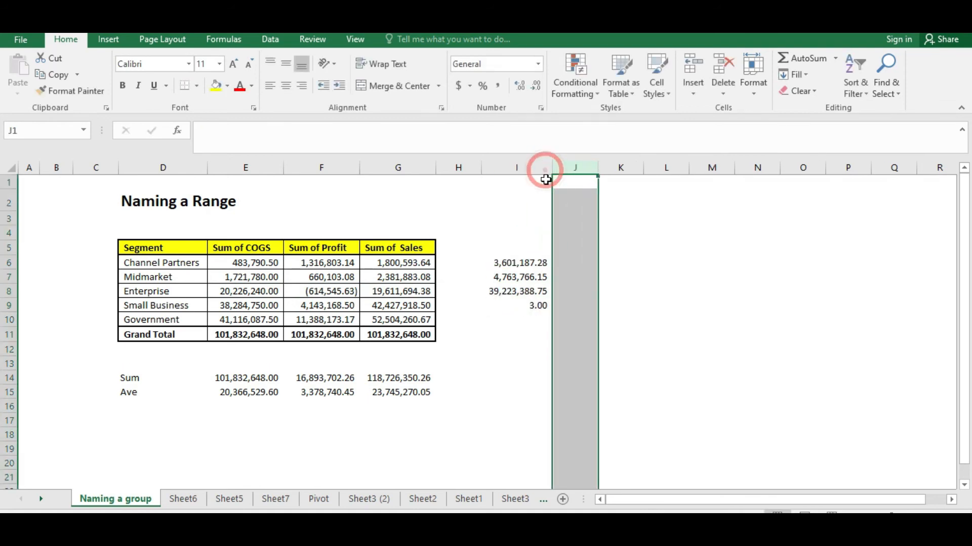
pyautogui.click(491, 345)
pyautogui.click(552, 302)
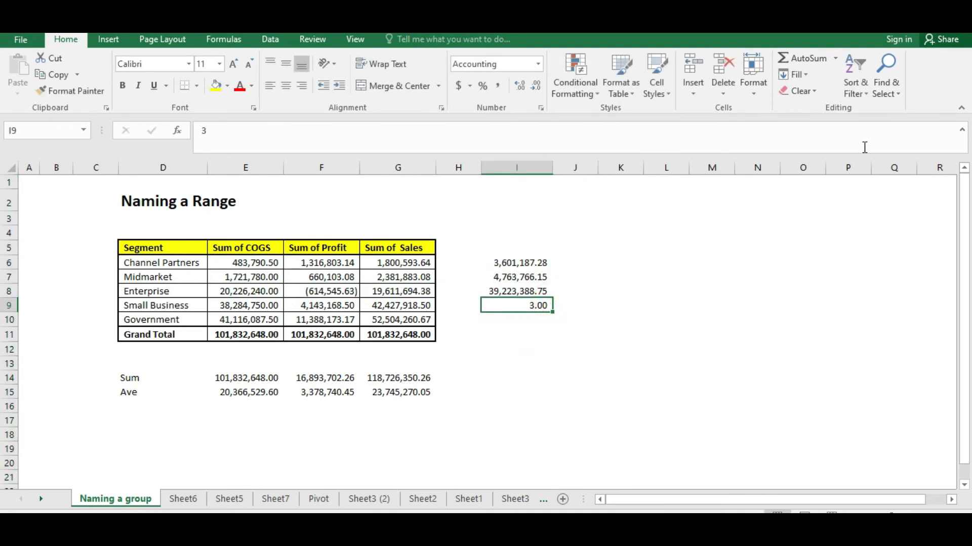
# Enter =SUM(Small_Business) in cell I9
pyautogui.write('=sum(smm')
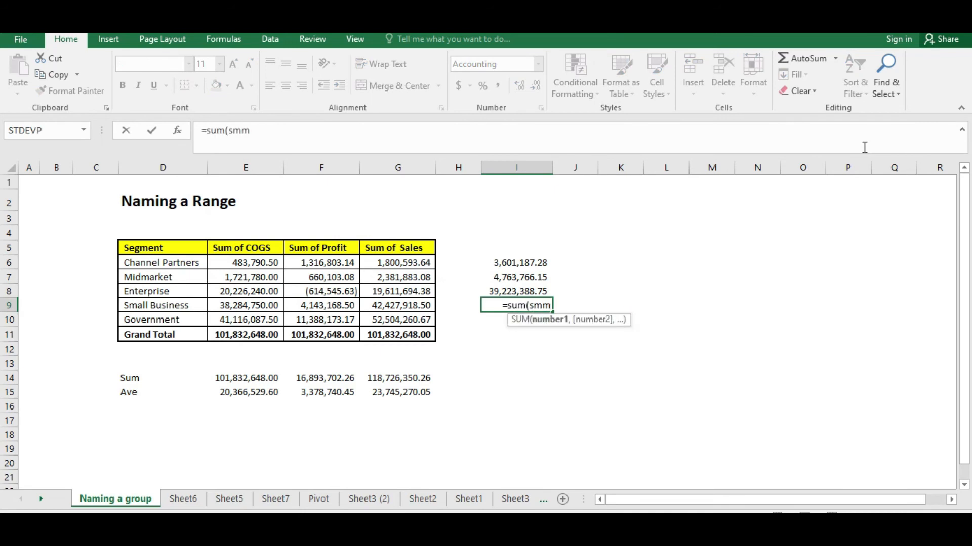
pyautogui.press('BackSpace')
pyautogui.write('all')
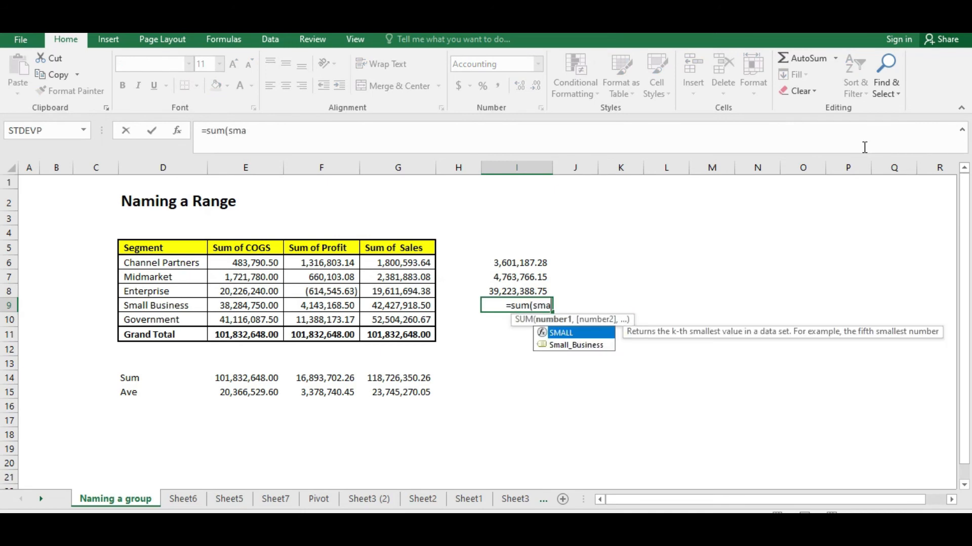
pyautogui.doubleClick(570, 345)
pyautogui.press('Return')
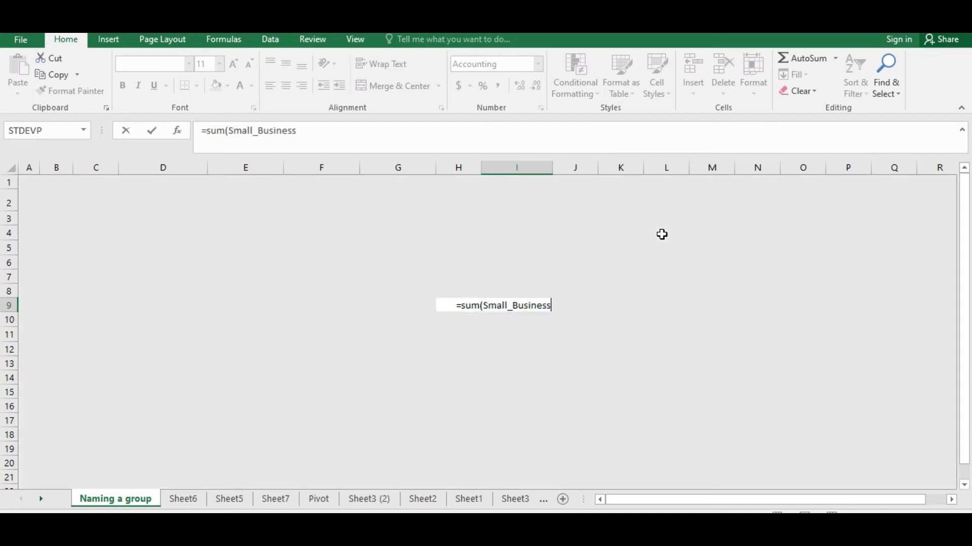
# Enter =SUM(Government) in cell I10
pyautogui.write('=sum(')
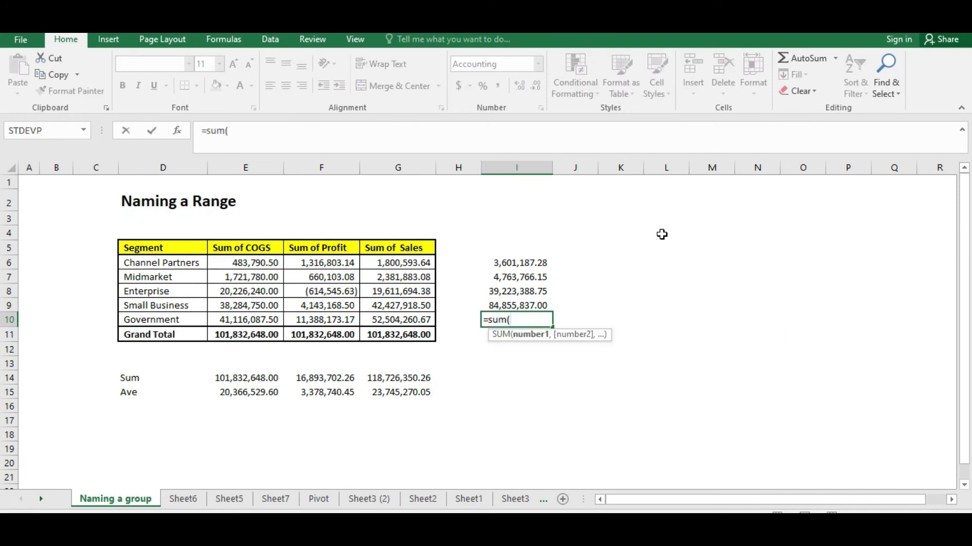
pyautogui.write('govre')
pyautogui.press('BackSpace')
pyautogui.press('BackSpace')
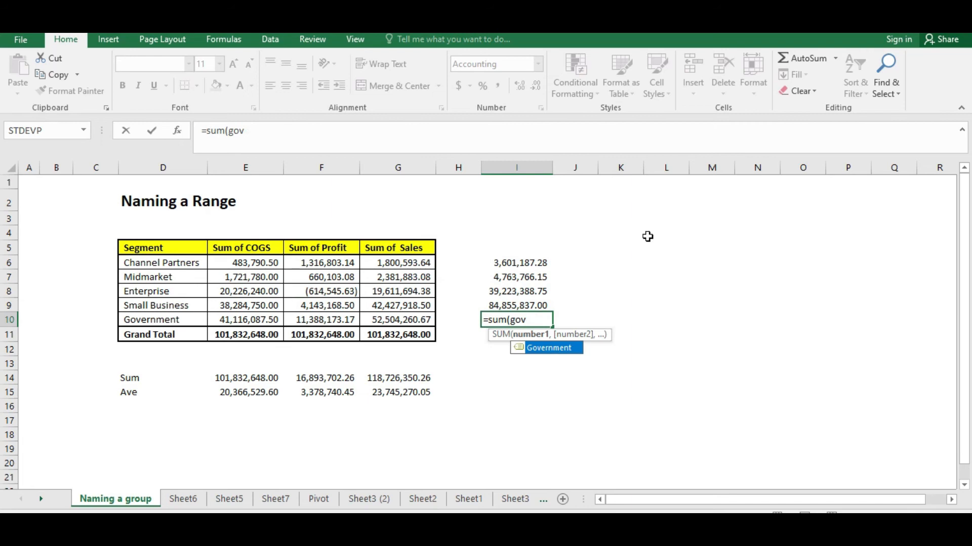
pyautogui.doubleClick(555, 348)
pyautogui.press('Return')
# Review the segment sum formulas in column I and the totals below the table
pyautogui.click(514, 379)
pyautogui.click(514, 405)
pyautogui.click(516, 305)
pyautogui.click(531, 277)
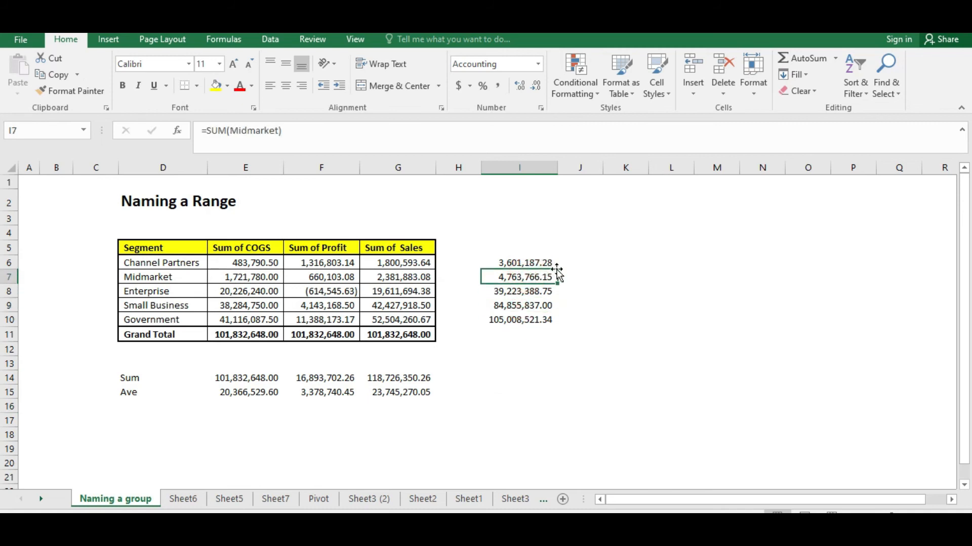
pyautogui.click(524, 334)
pyautogui.click(509, 391)
pyautogui.click(643, 395)
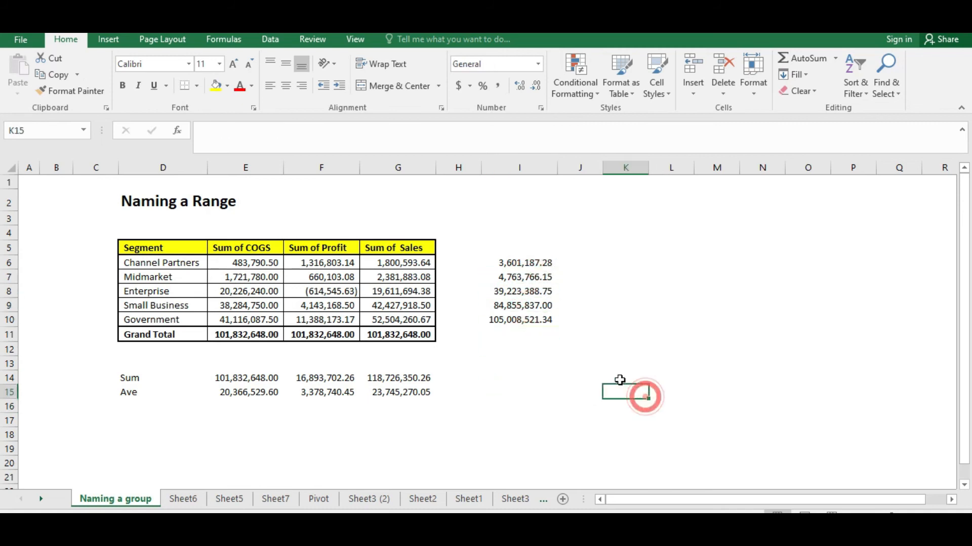
pyautogui.click(579, 404)
pyautogui.click(638, 371)
pyautogui.click(597, 402)
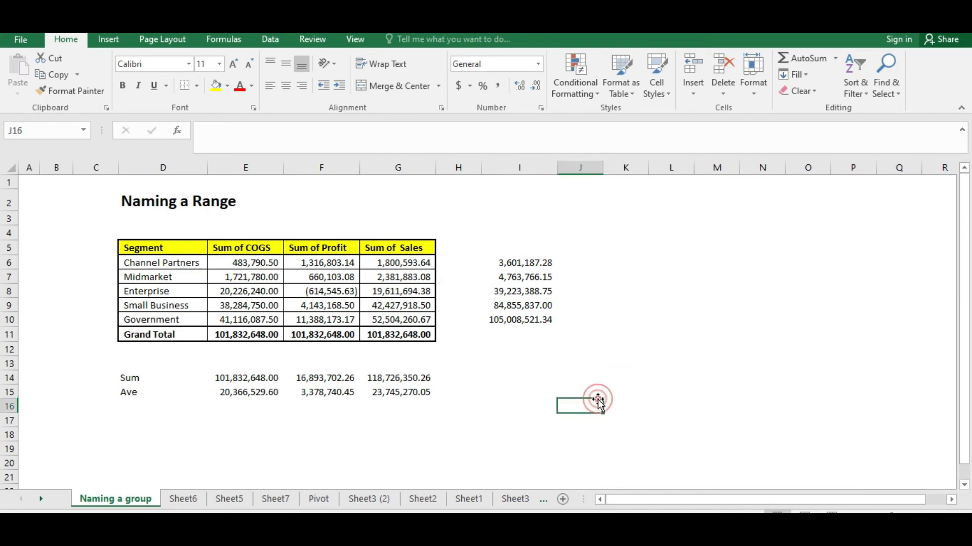
# Enter the label "Percentage of Sale Cogs" in cell I14
pyautogui.click(548, 379)
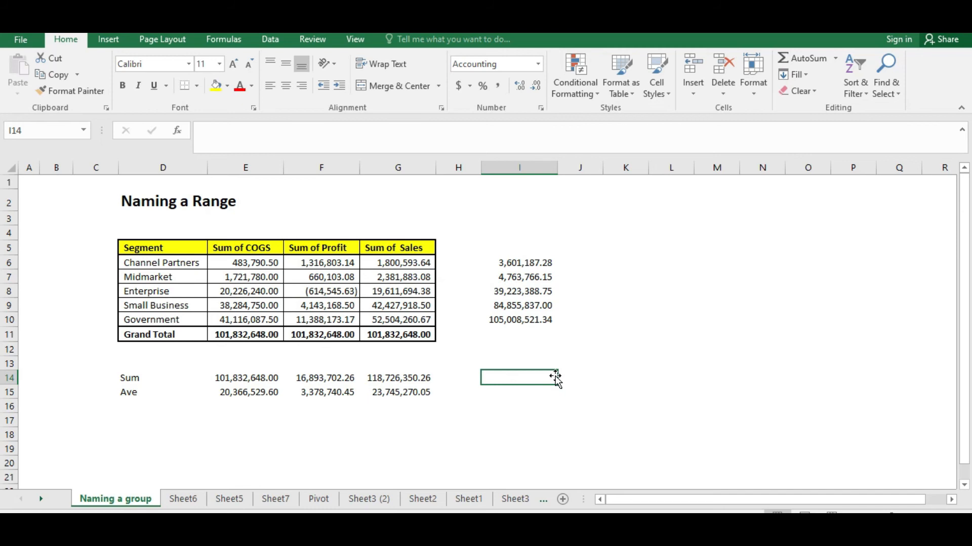
pyautogui.press('Down')
pyautogui.press('Up')
pyautogui.press('Down')
pyautogui.press('Up')
pyautogui.write('Sales')
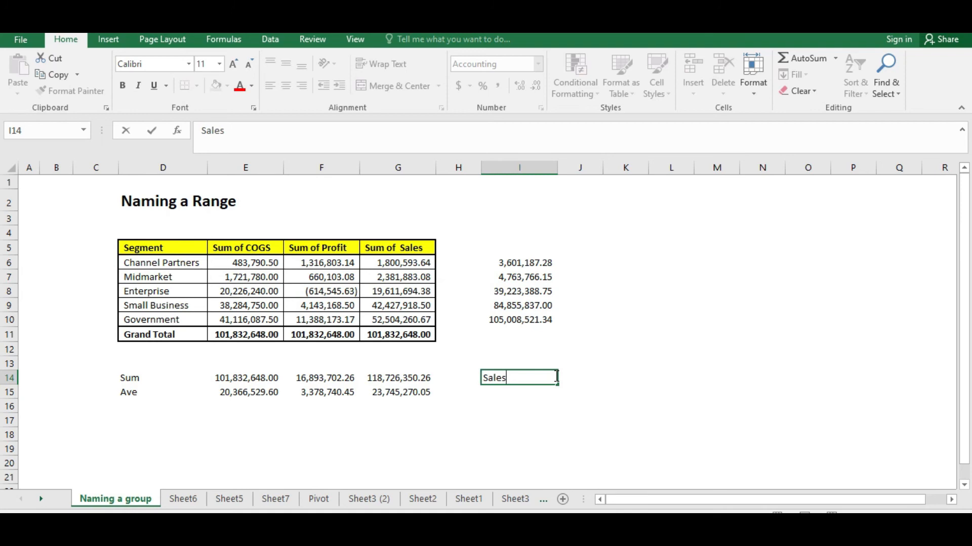
pyautogui.press('BackSpace')
pyautogui.press('BackSpace')
pyautogui.press('BackSpace')
pyautogui.press('BackSpace')
pyautogui.press('BackSpace')
pyautogui.write('sales')
pyautogui.press('BackSpace')
pyautogui.press('BackSpace')
pyautogui.press('BackSpace')
pyautogui.press('BackSpace')
pyautogui.write('Percentage')
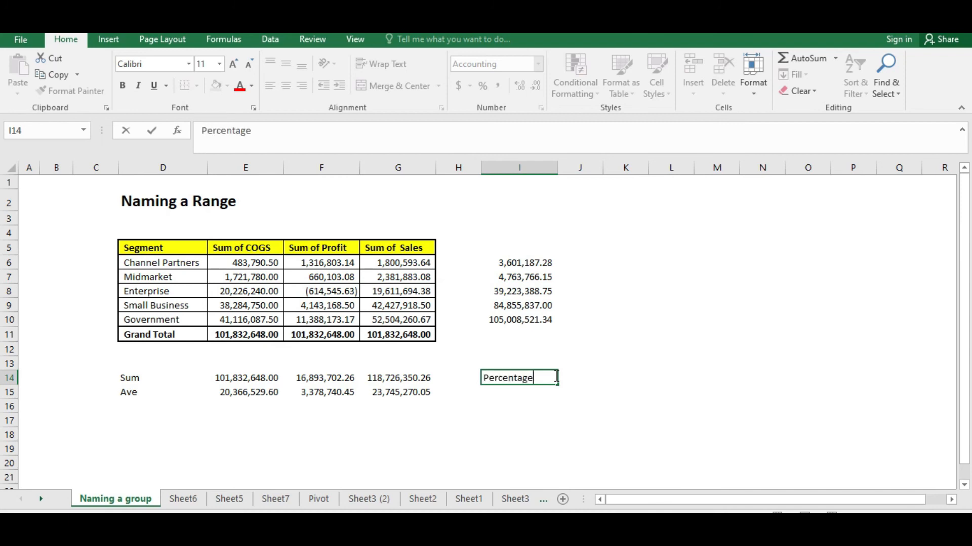
pyautogui.write(' of Sale Cogs')
pyautogui.press('Return')
pyautogui.press('Return')
# Enter the formula =SUM(COGS)/SUM(Sales) in cell K14
pyautogui.click(555, 379)
pyautogui.press('Right')
pyautogui.press('Right')
pyautogui.press('Left')
pyautogui.press('Left')
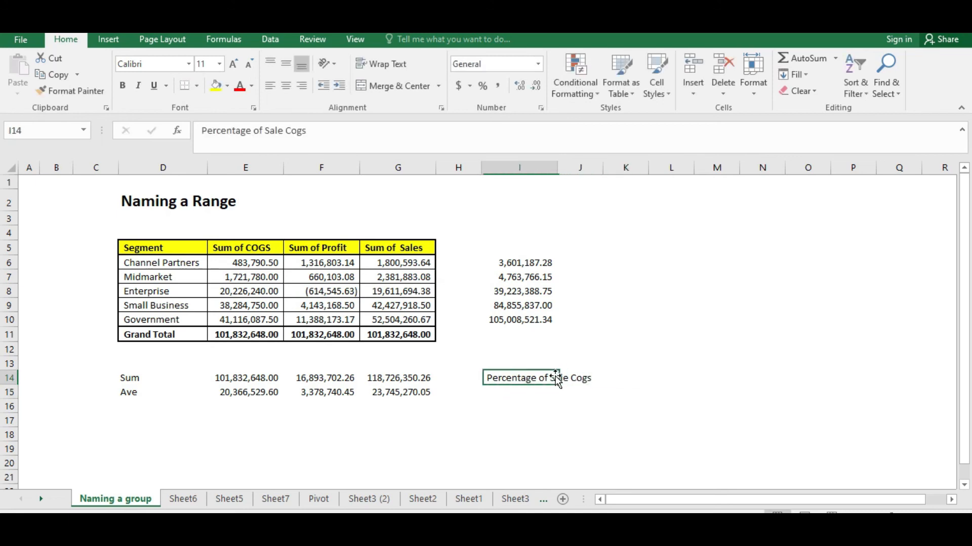
pyautogui.press('Right')
pyautogui.press('Left')
pyautogui.press('Right')
pyautogui.press('Right')
pyautogui.press('Left')
pyautogui.press('Right')
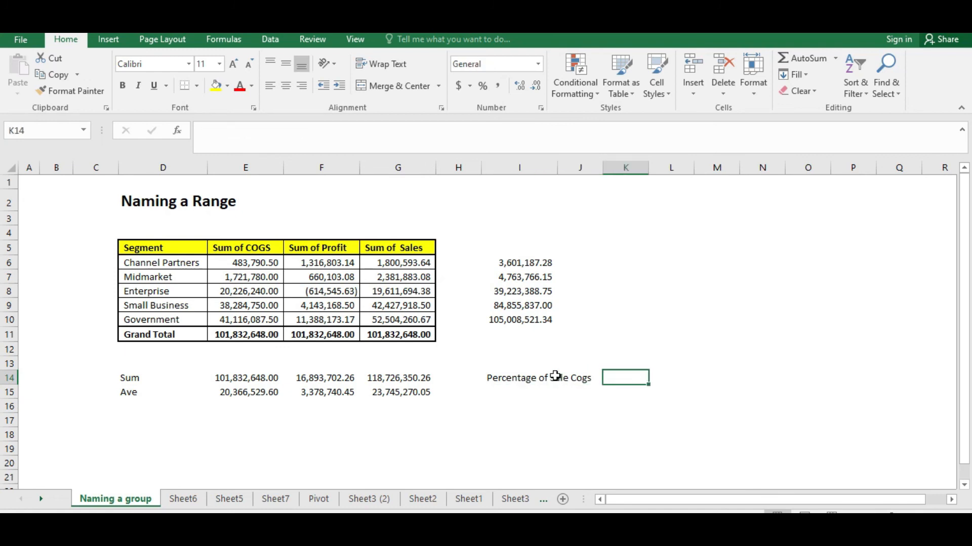
pyautogui.write('=')
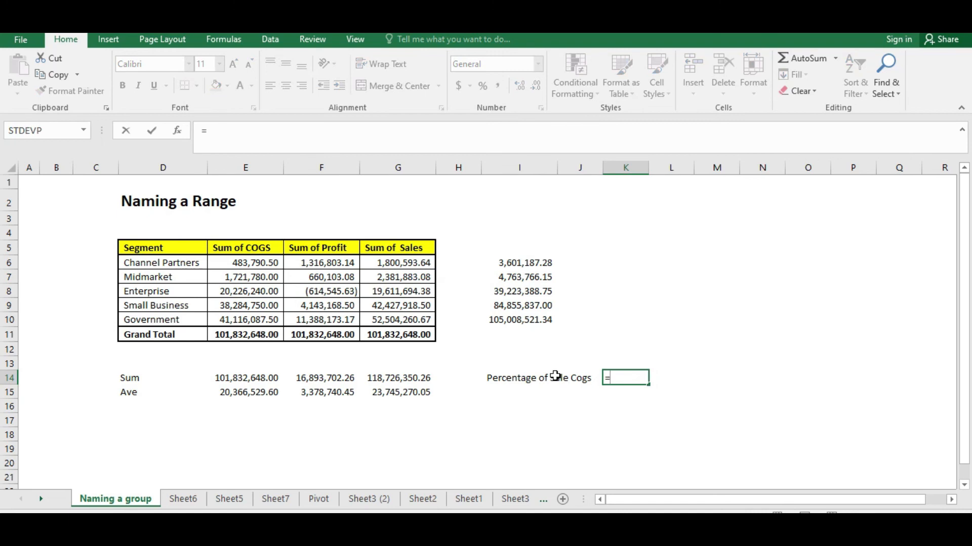
pyautogui.write('(')
pyautogui.press('BackSpace')
pyautogui.write('sum')
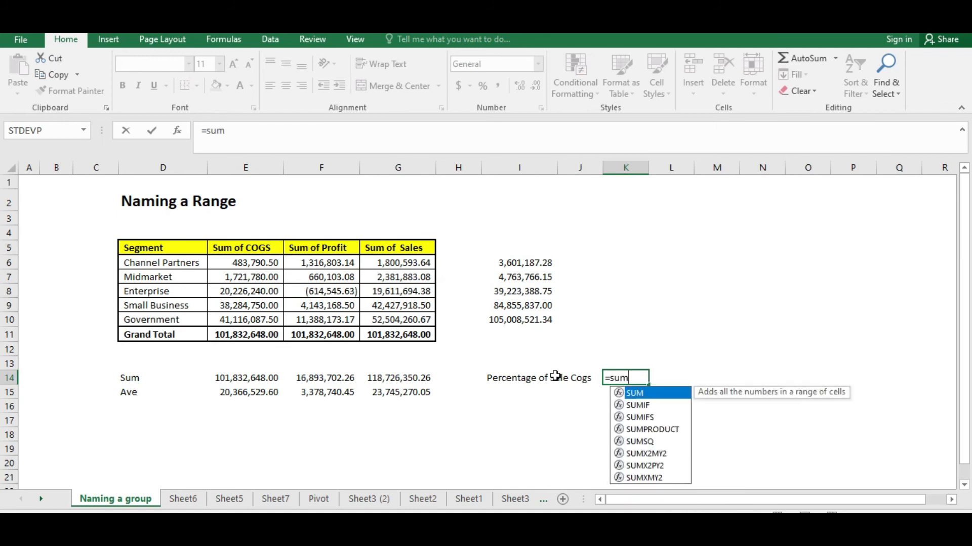
pyautogui.write('(')
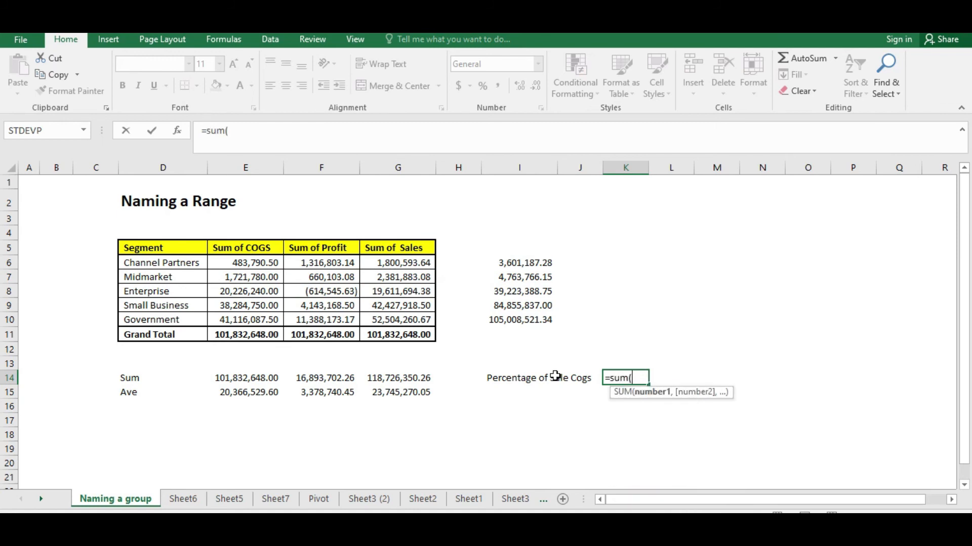
pyautogui.write('COGS')
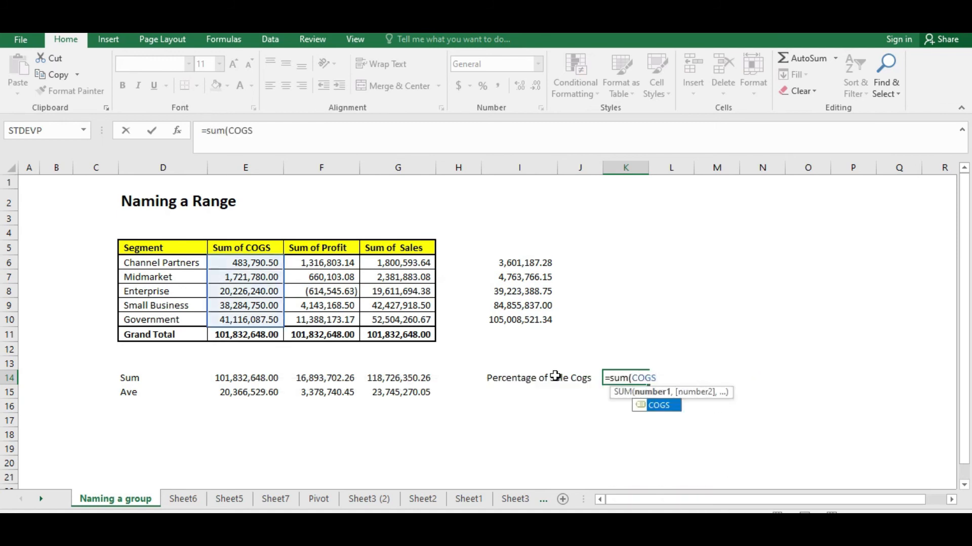
pyautogui.write(')')
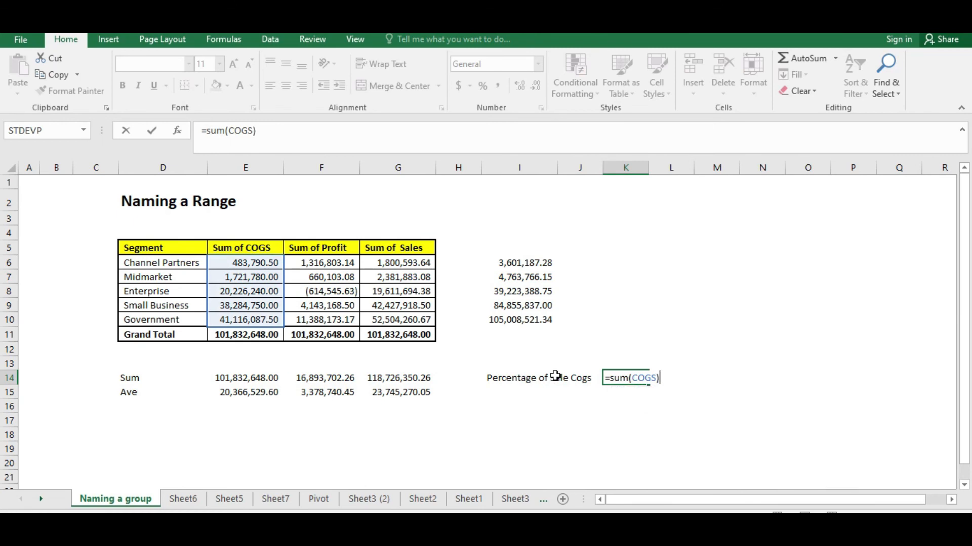
pyautogui.write('/sum')
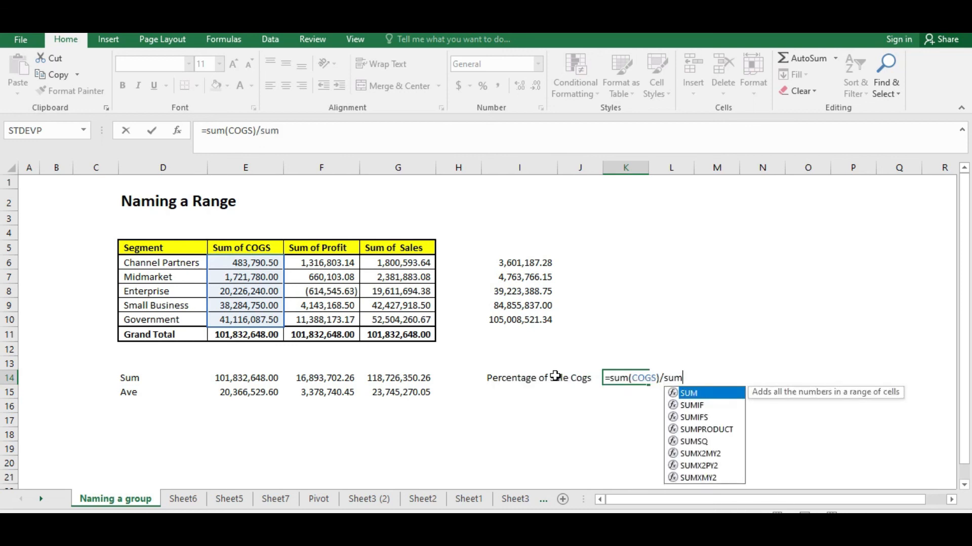
pyautogui.write('(sale')
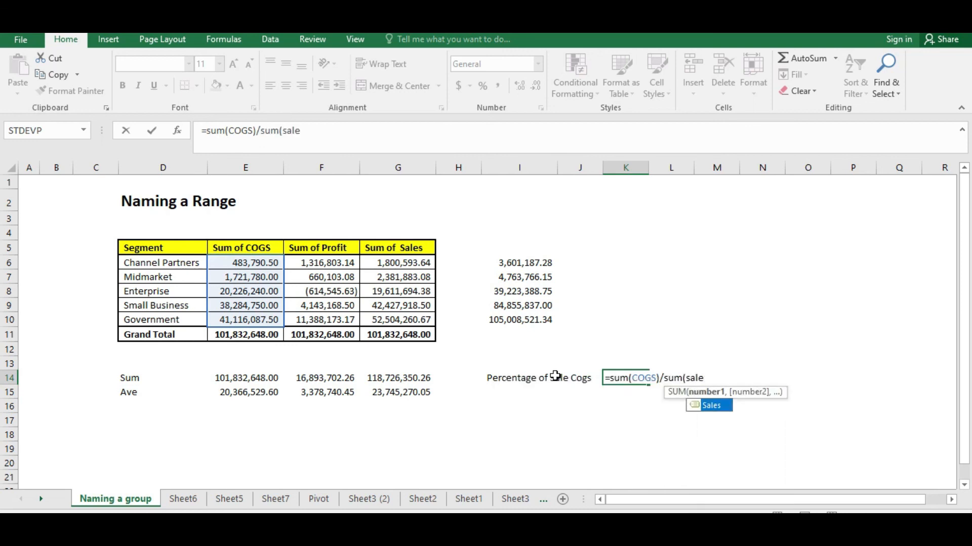
pyautogui.write('es')
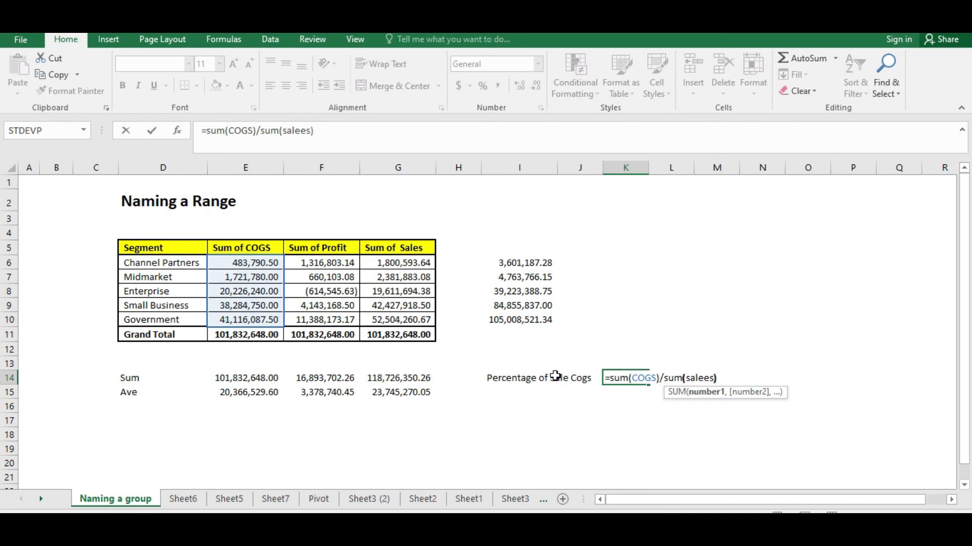
pyautogui.press('BackSpace')
pyautogui.press('BackSpace')
pyautogui.press('BackSpace')
pyautogui.write('s)')
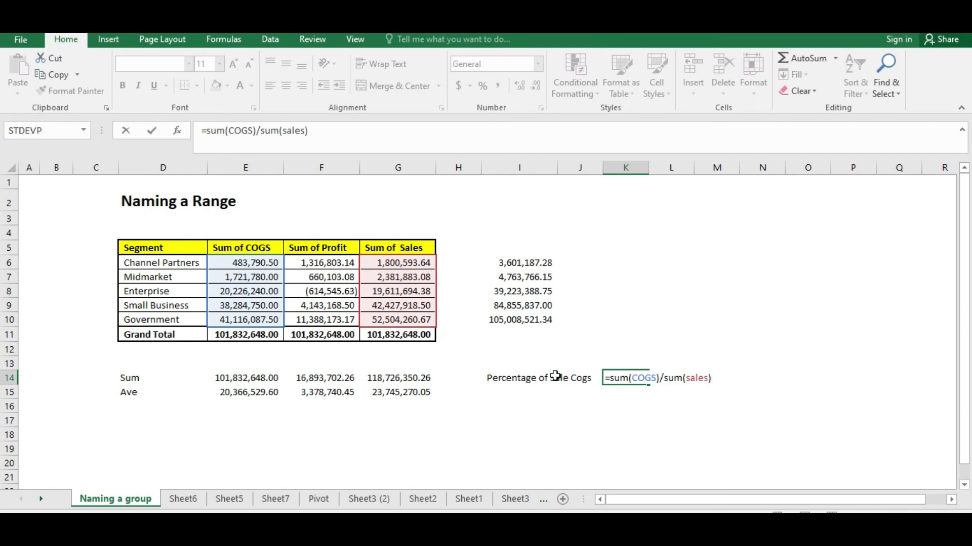
pyautogui.press('Return')
# Apply the Percentage number format to cell K14
pyautogui.press('Up')
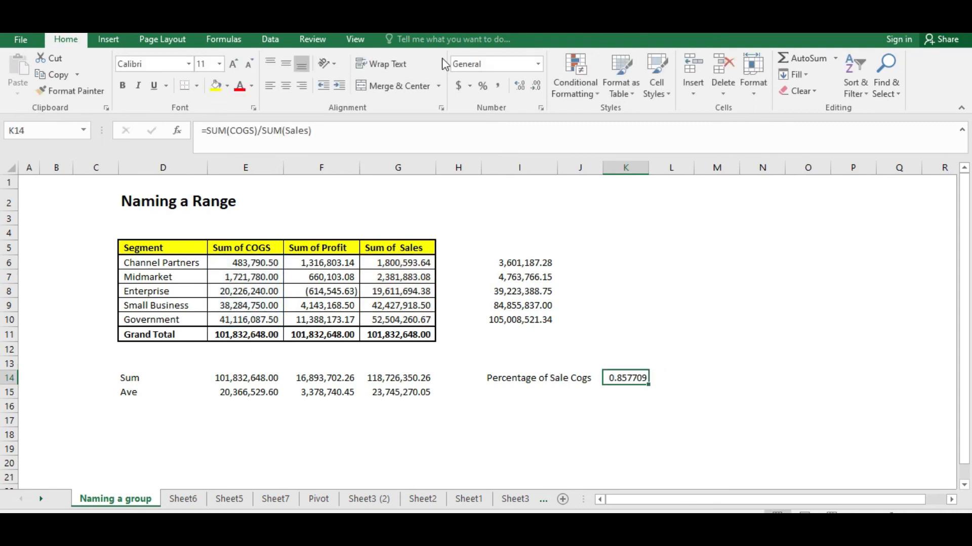
pyautogui.click(499, 65)
pyautogui.write('Percentage')
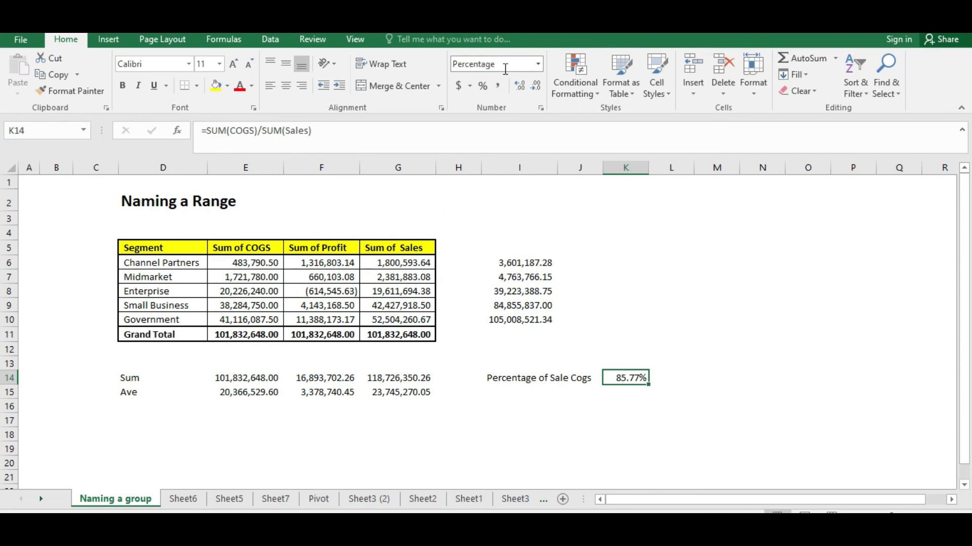
# Make the label and percentage in I14:K14 bold and increase their font size
pyautogui.click(607, 409)
pyautogui.moveTo(476, 373); pyautogui.dragTo(640, 378)
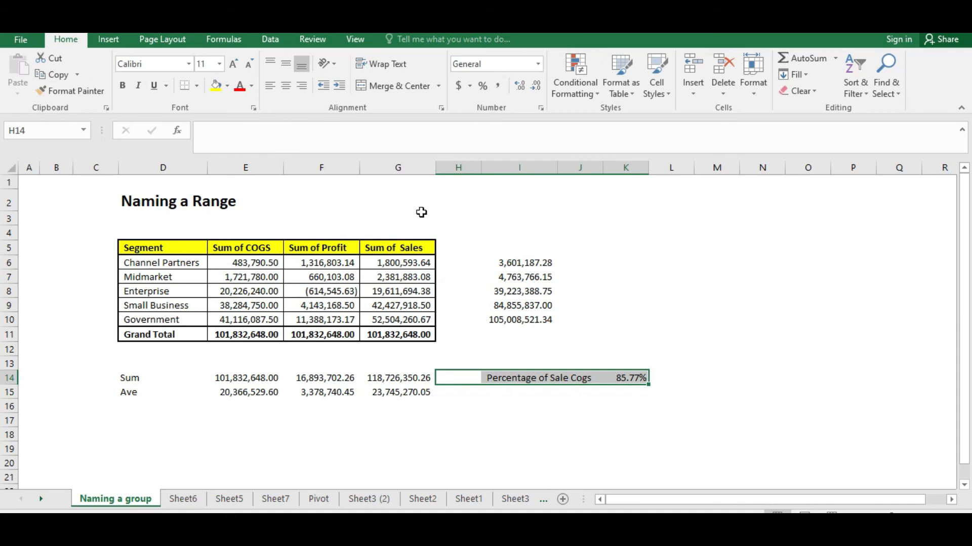
pyautogui.click(568, 401)
pyautogui.moveTo(566, 377); pyautogui.dragTo(641, 378)
pyautogui.click(128, 88)
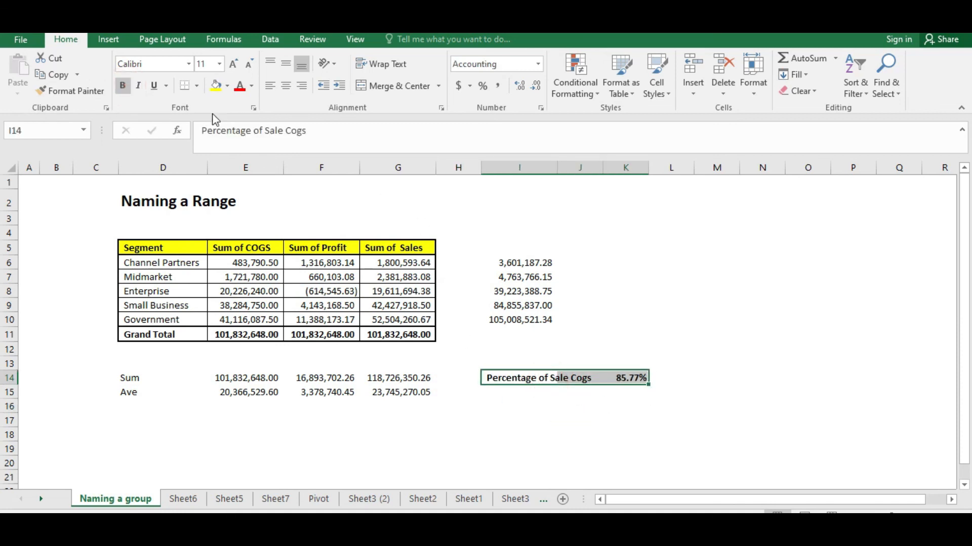
pyautogui.hotkey('ctrl', 'q')
pyautogui.click(581, 429)
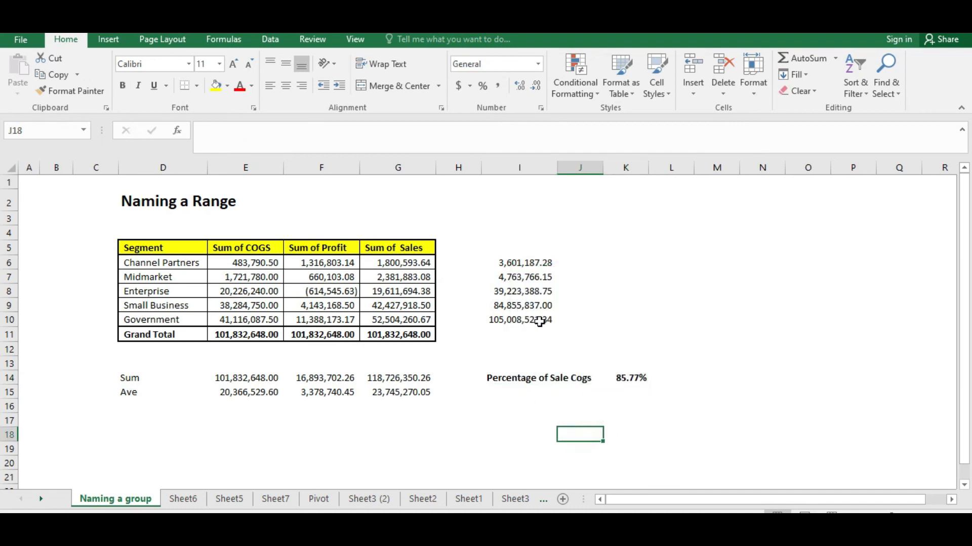
pyautogui.moveTo(507, 381); pyautogui.dragTo(629, 379)
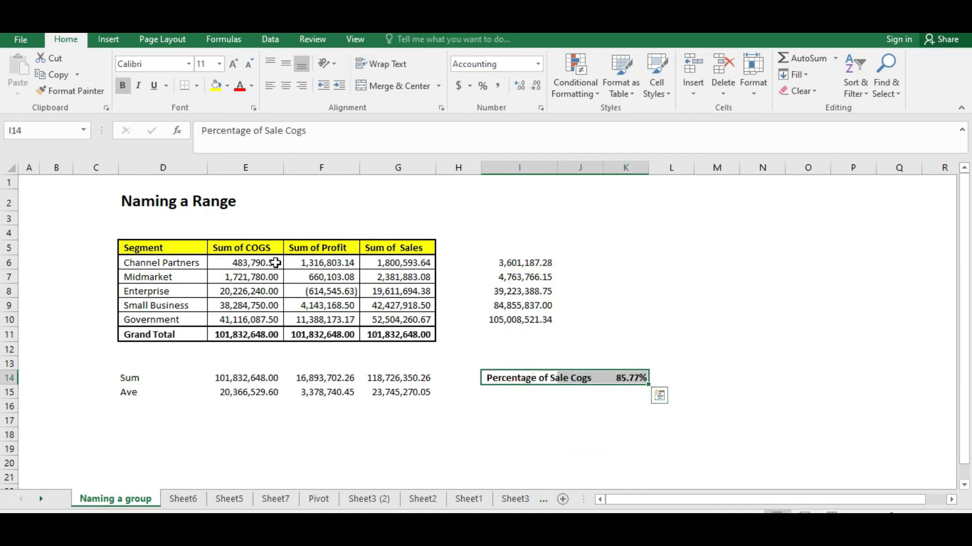
pyautogui.click(233, 64)
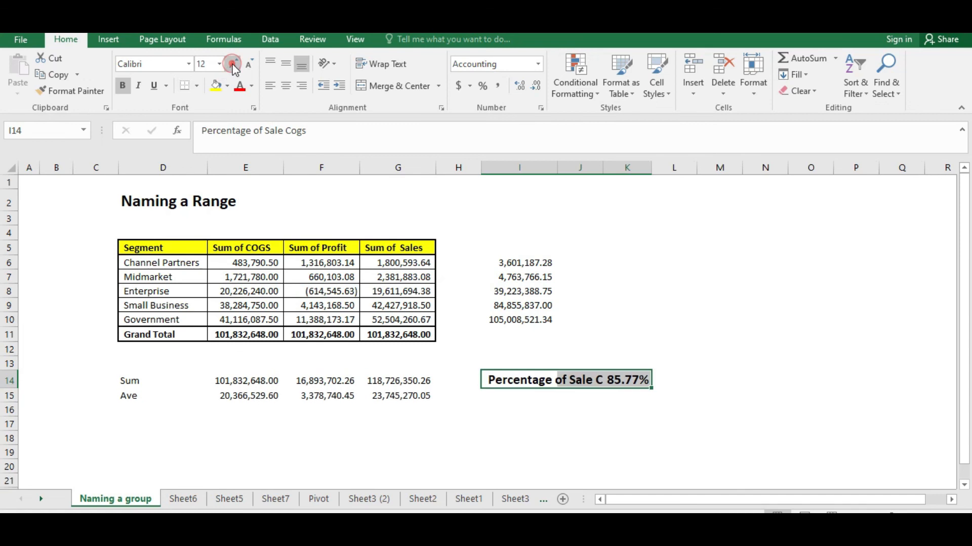
pyautogui.click(538, 424)
pyautogui.click(591, 383)
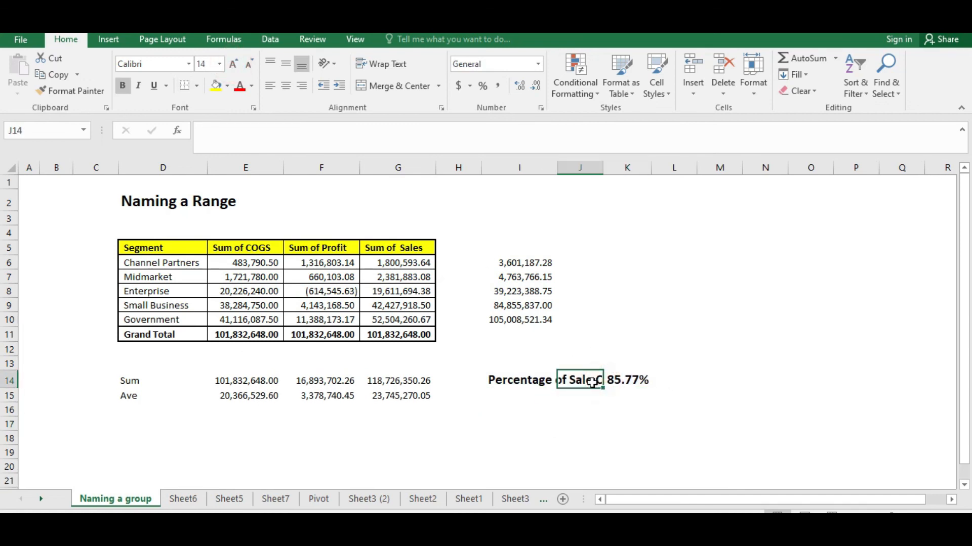
# Select the segment names, COGS values and column I sums to review them
pyautogui.moveTo(171, 270); pyautogui.dragTo(174, 320)
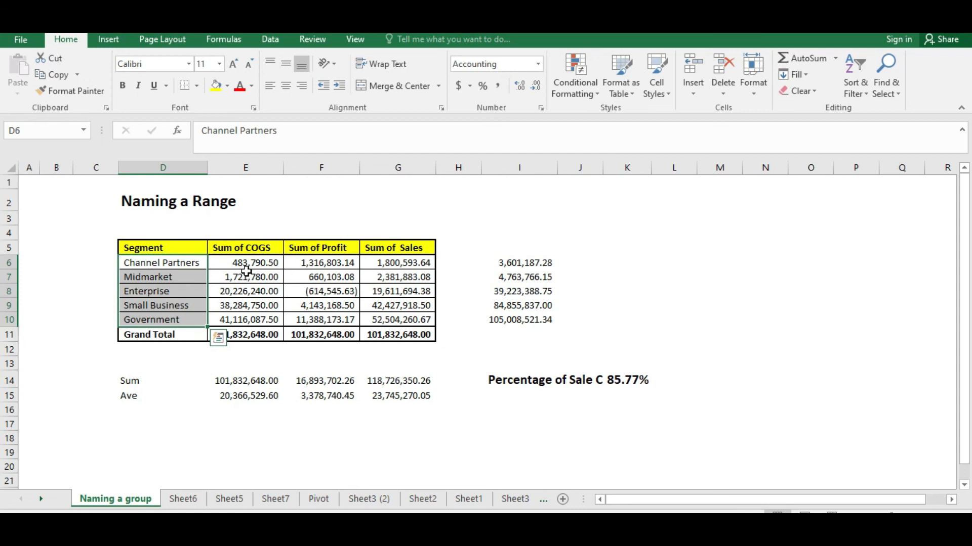
pyautogui.moveTo(252, 262); pyautogui.dragTo(256, 320)
pyautogui.click(535, 439)
pyautogui.click(521, 397)
pyautogui.click(526, 382)
pyautogui.click(487, 394)
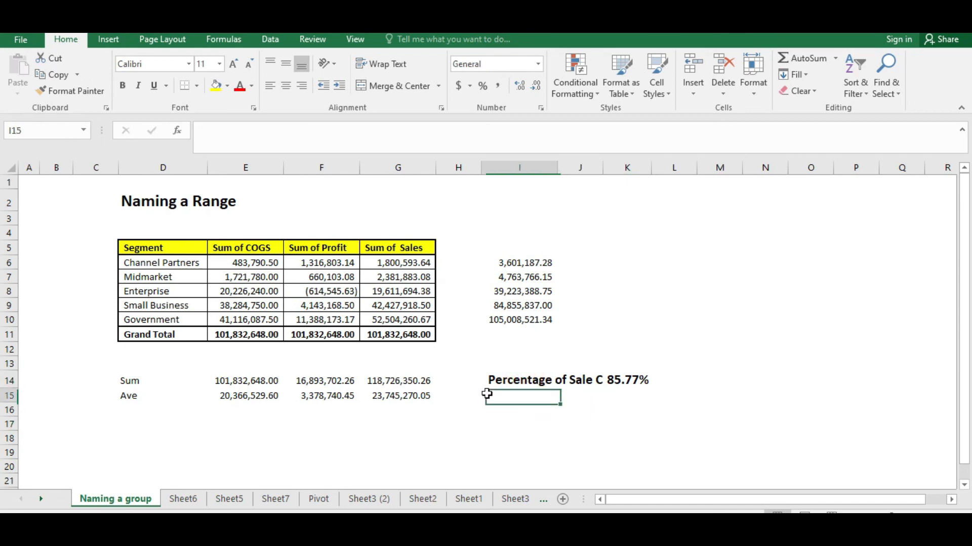
pyautogui.moveTo(491, 263); pyautogui.dragTo(490, 305)
pyautogui.click(418, 409)
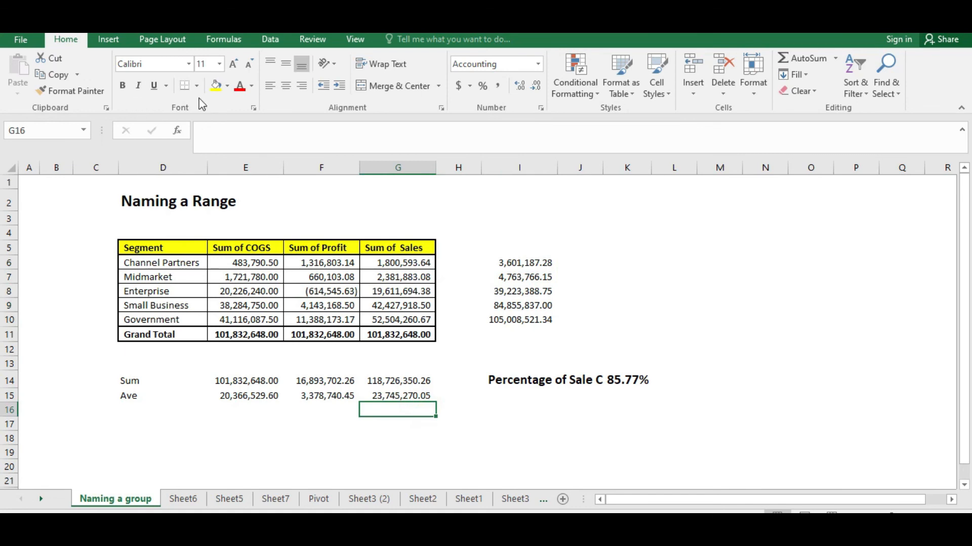
# Open the Name Manager and browse through the defined names and their references
pyautogui.click(270, 40)
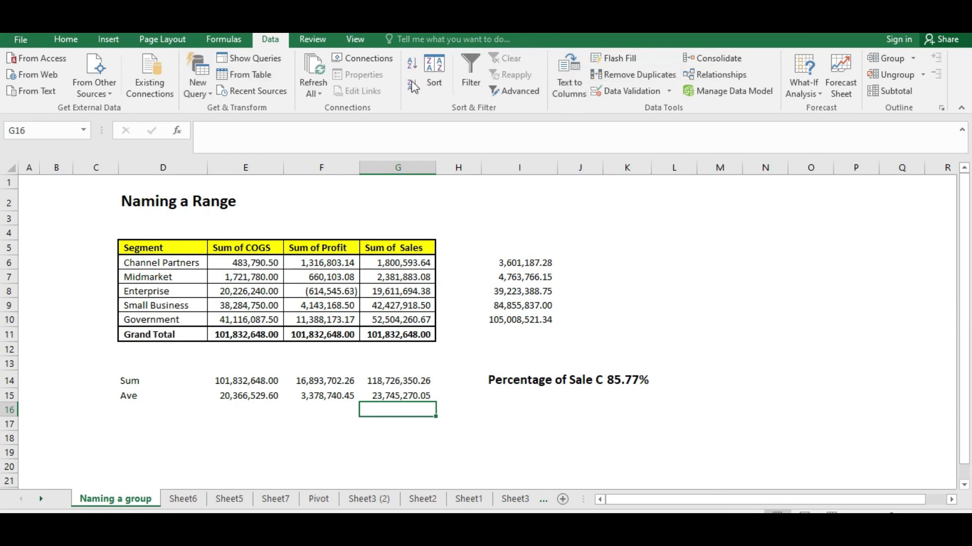
pyautogui.click(310, 40)
pyautogui.click(223, 39)
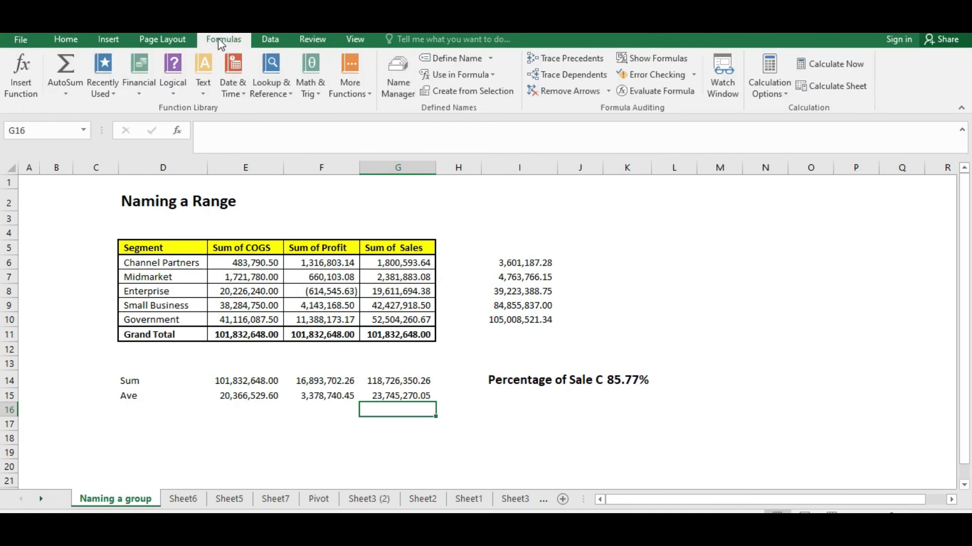
pyautogui.click(400, 81)
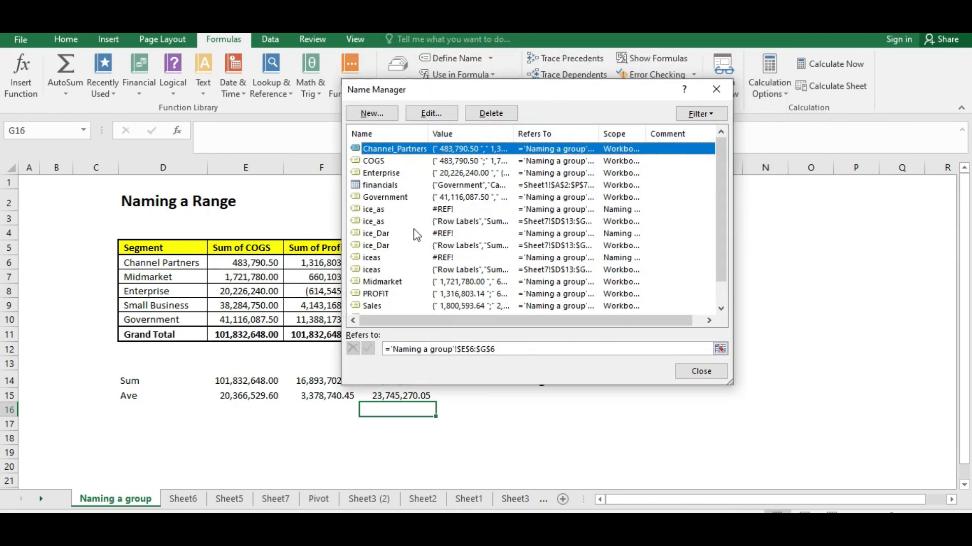
pyautogui.click(415, 234)
pyautogui.press('Down')
pyautogui.press('Down')
pyautogui.press('Down')
pyautogui.press('Down')
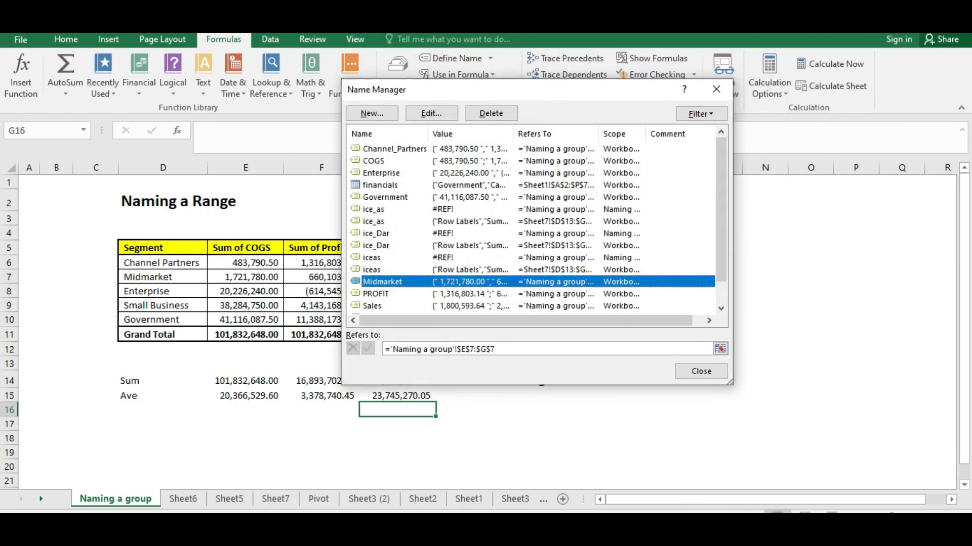
pyautogui.press('End')
pyautogui.press('Up')
pyautogui.press('pageup')
pyautogui.press('pageup')
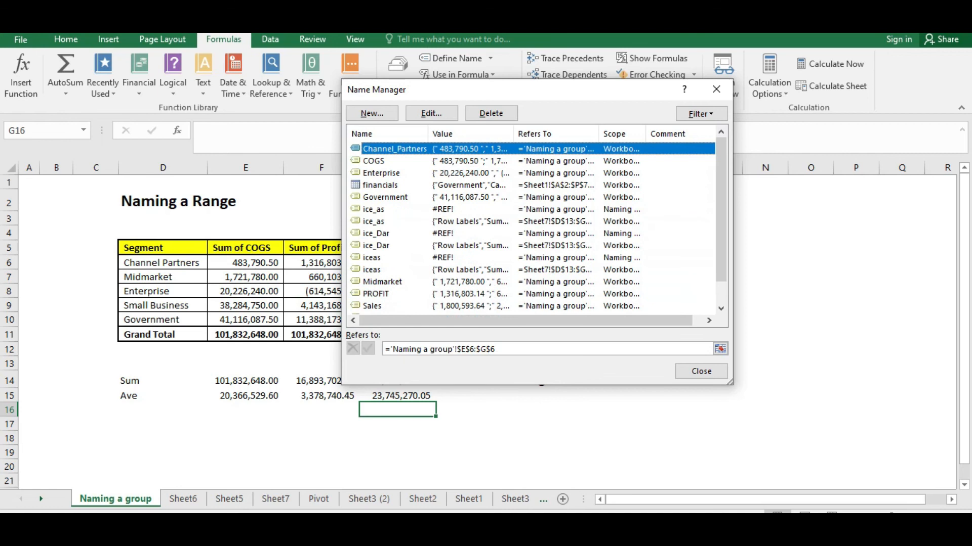
pyautogui.press('Down')
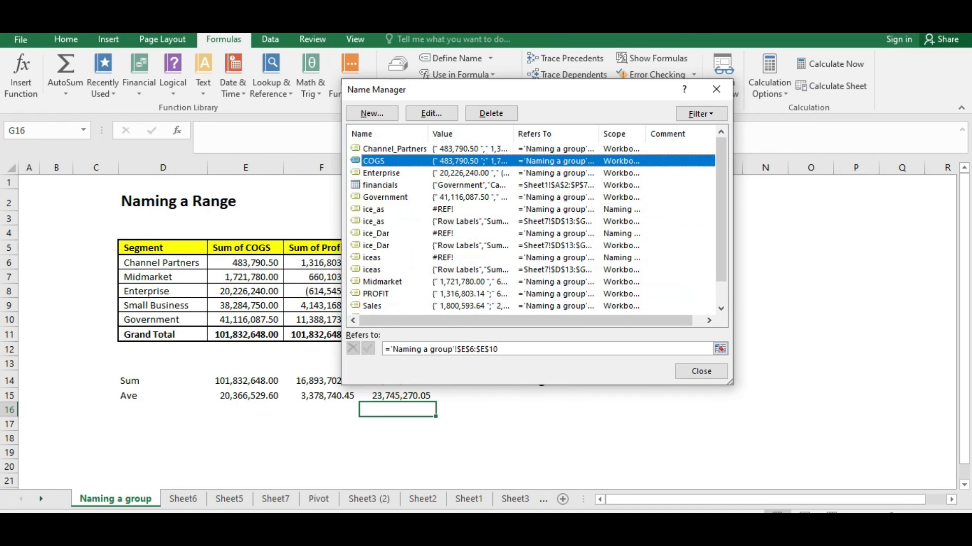
pyautogui.click(388, 151)
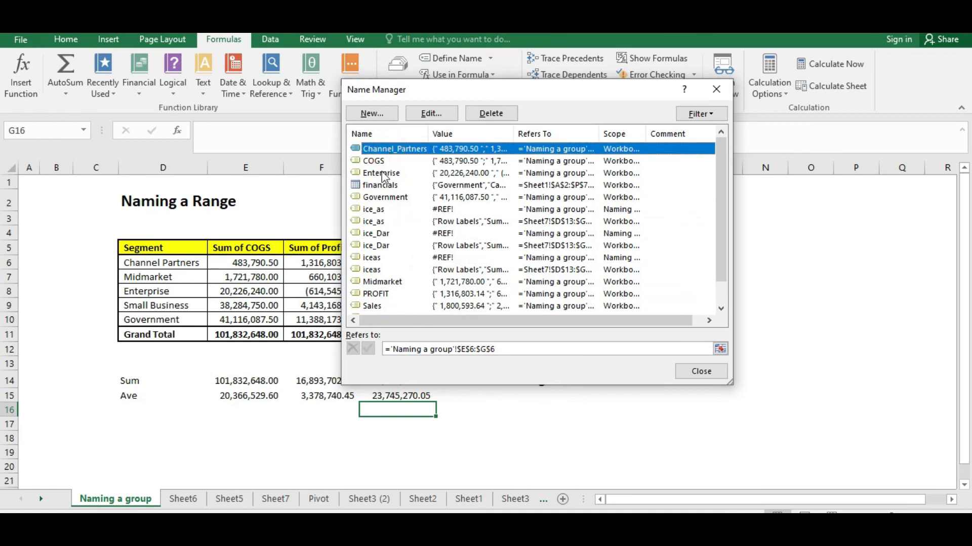
pyautogui.click(381, 174)
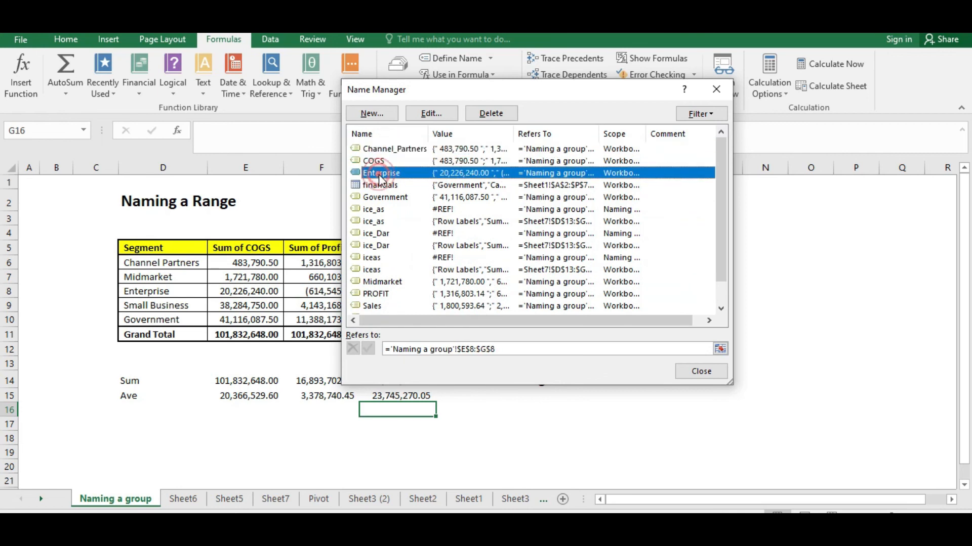
pyautogui.click(384, 210)
pyautogui.scroll(-1, 430, 221)
pyautogui.click(402, 271)
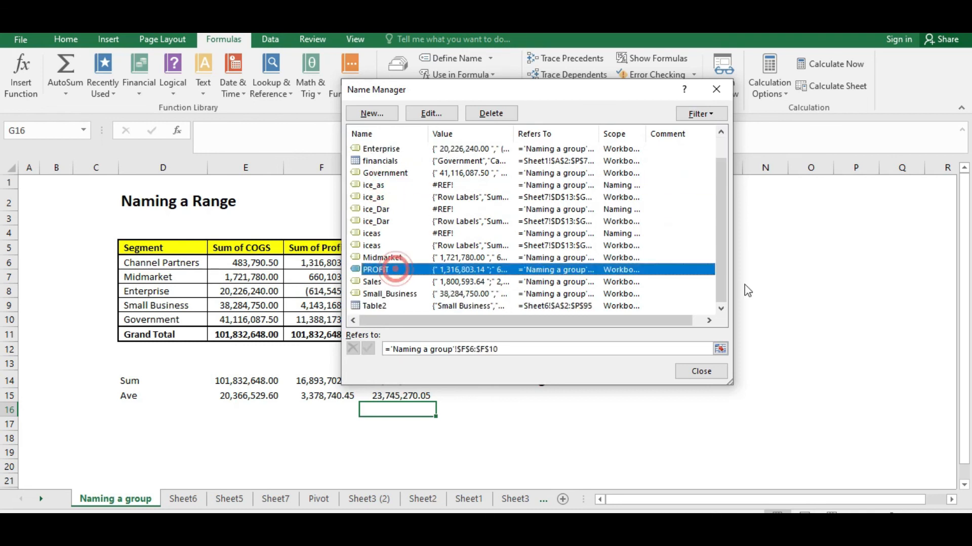
# Open the PROFIT name's definition to review its Refers to range, then close the Name Manager
pyautogui.doubleClick(462, 269)
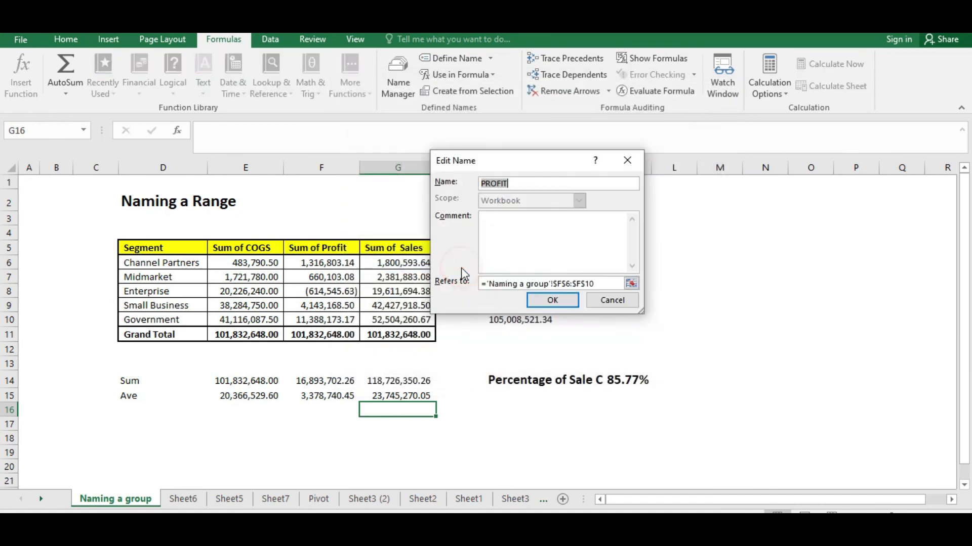
pyautogui.click(523, 284)
pyautogui.click(605, 281)
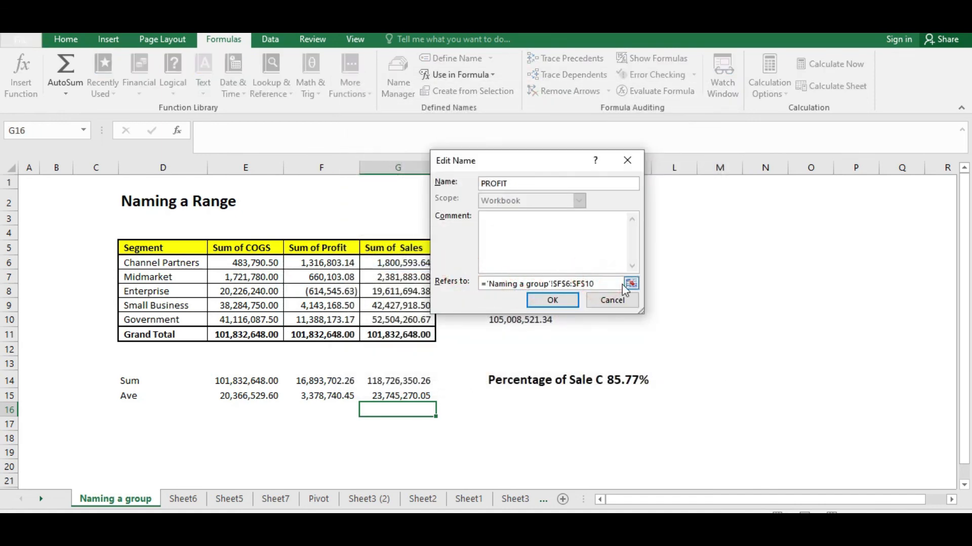
pyautogui.click(542, 185)
pyautogui.click(522, 184)
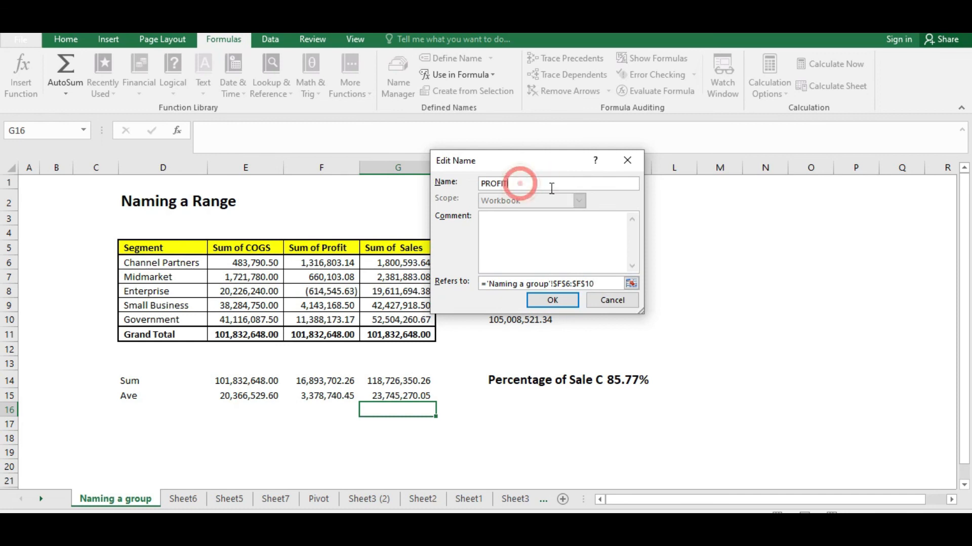
pyautogui.click(519, 228)
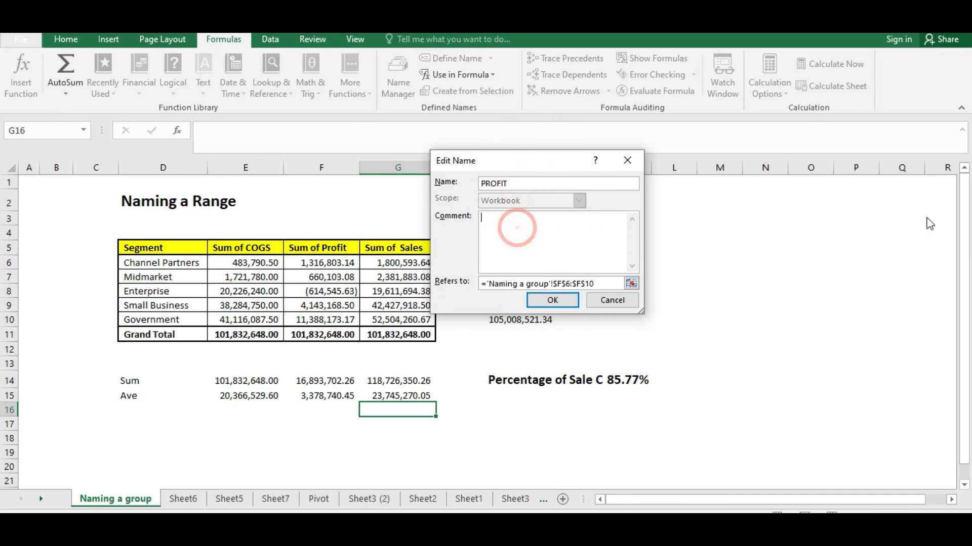
pyautogui.click(615, 239)
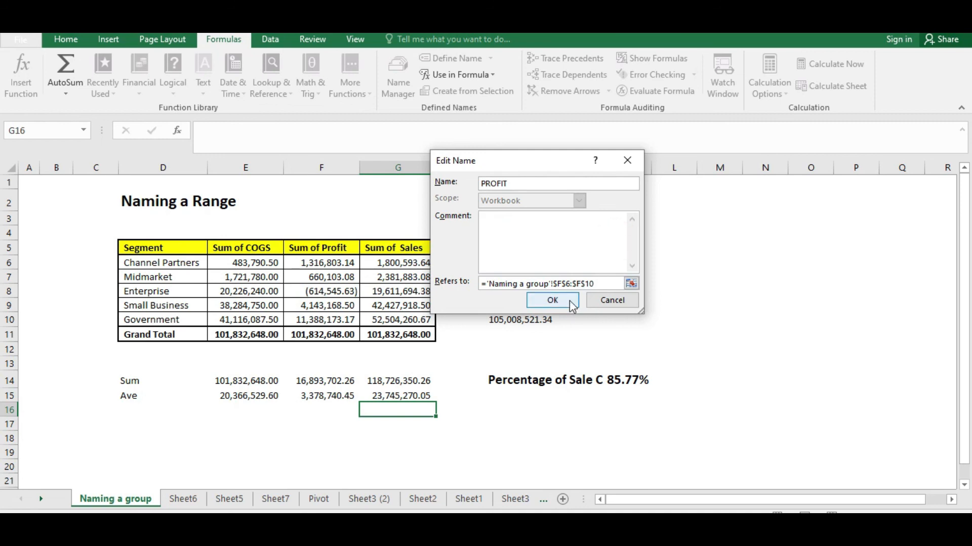
pyautogui.click(568, 300)
pyautogui.click(691, 372)
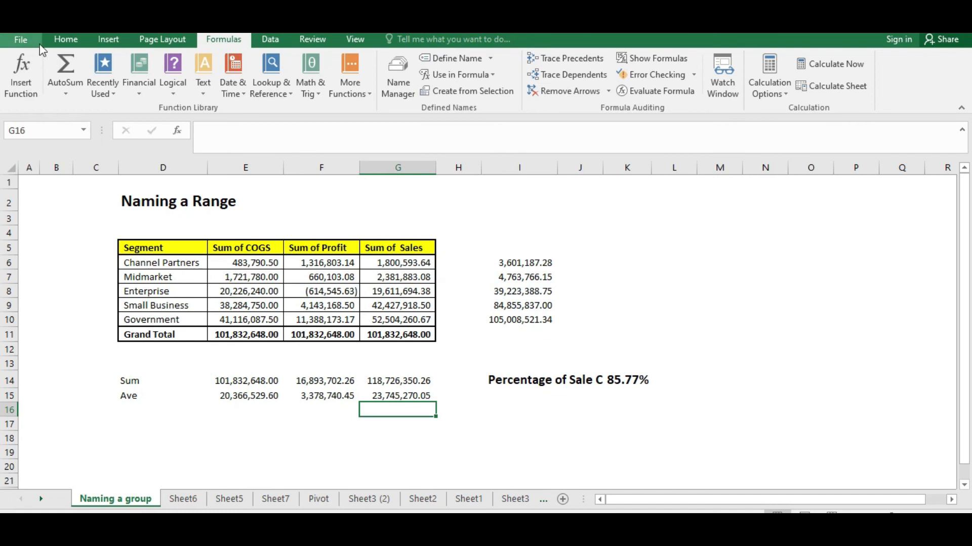
pyautogui.click(63, 41)
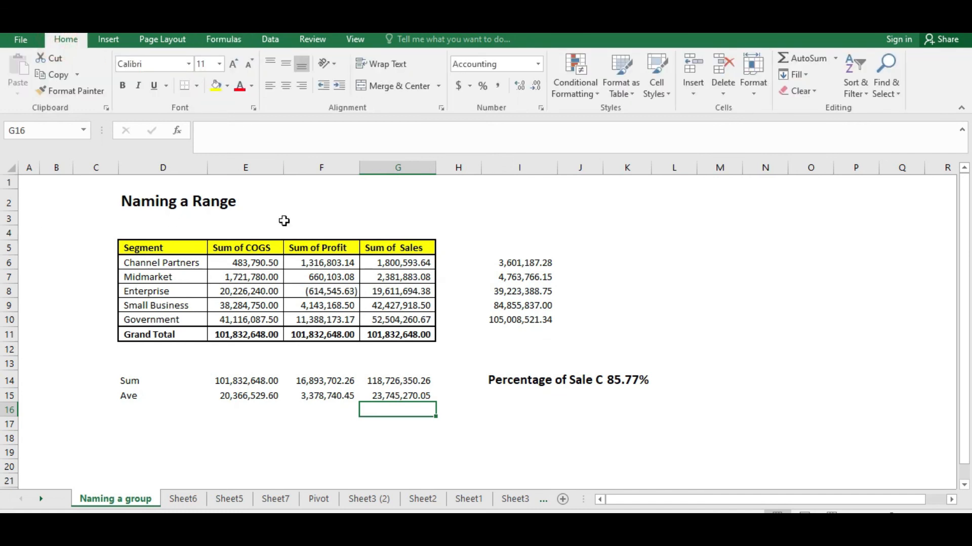